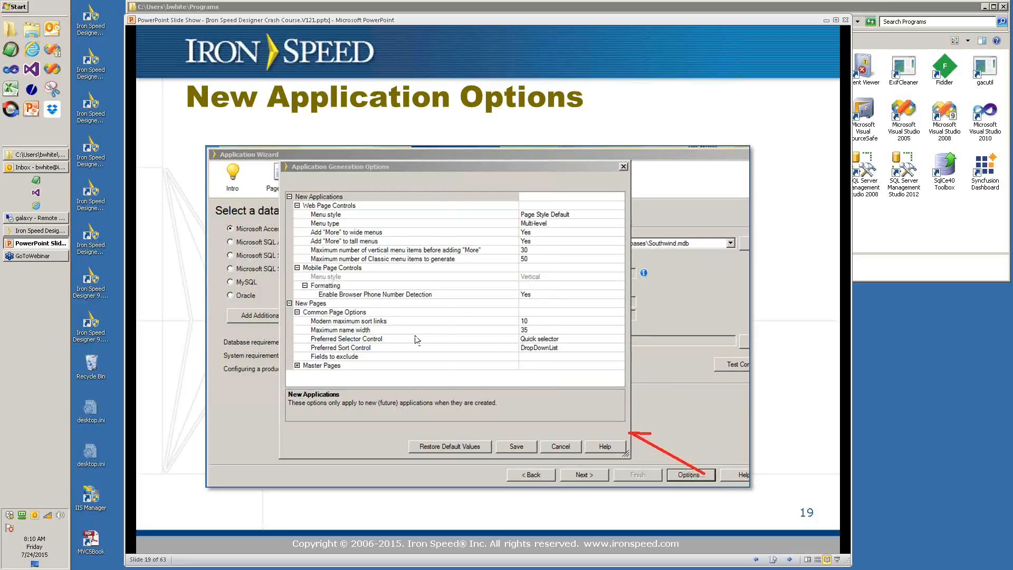
- Advance the PowerPoint slideshow through slides 20–23 past Questions?, then bring Iron Speed Designer forward
key("Right")
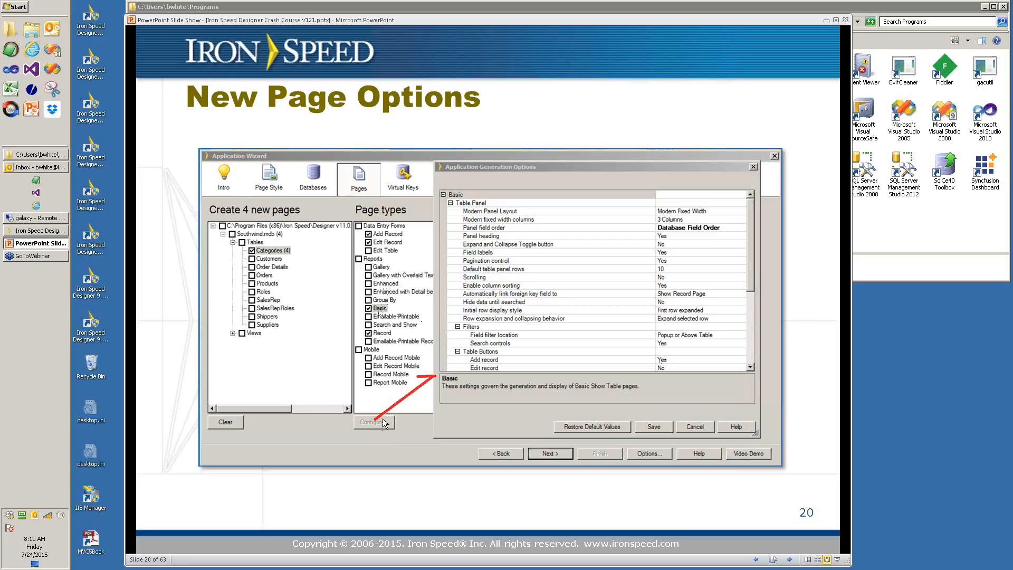
left_click(512, 328)
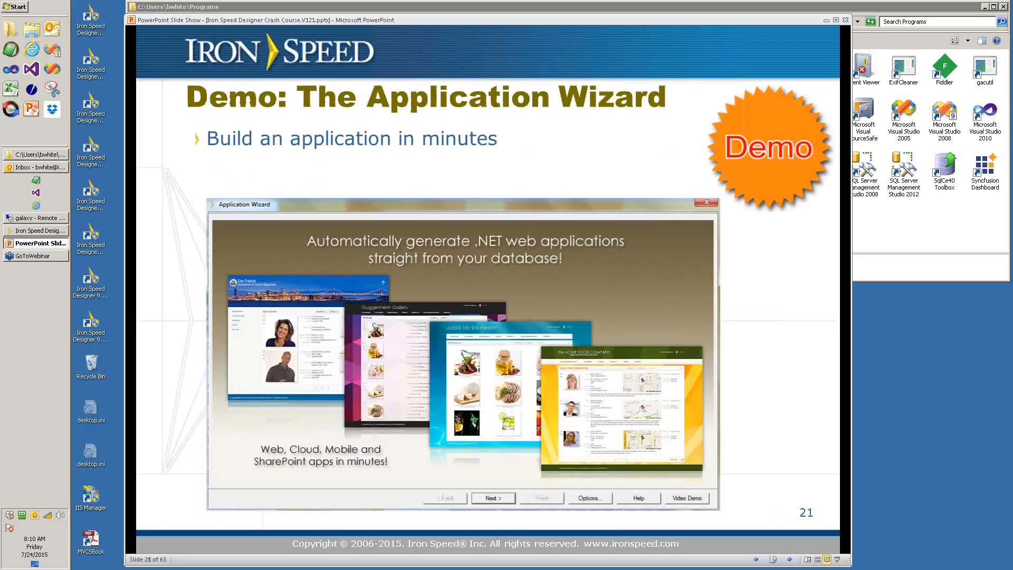
key("Right")
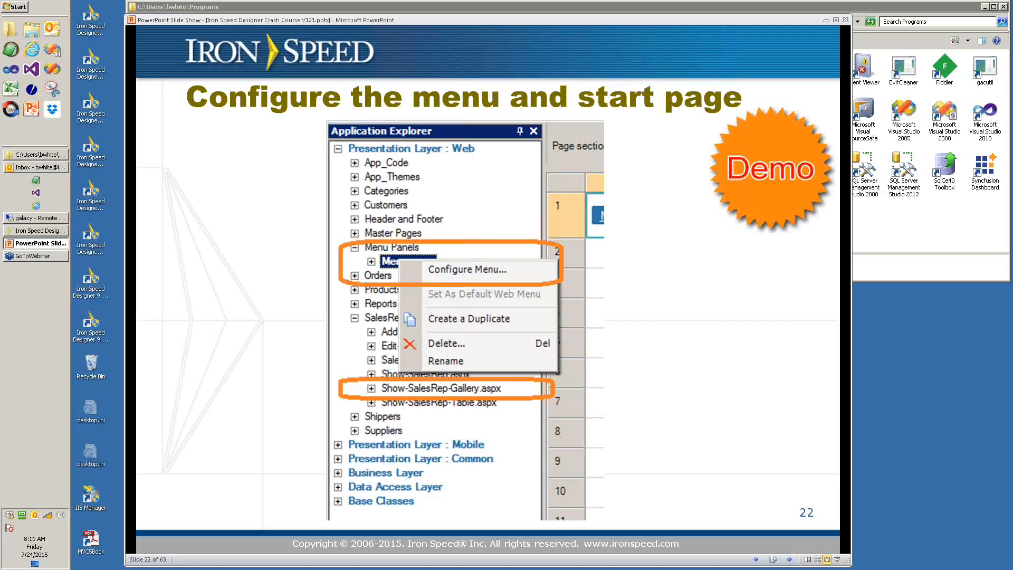
key("Right")
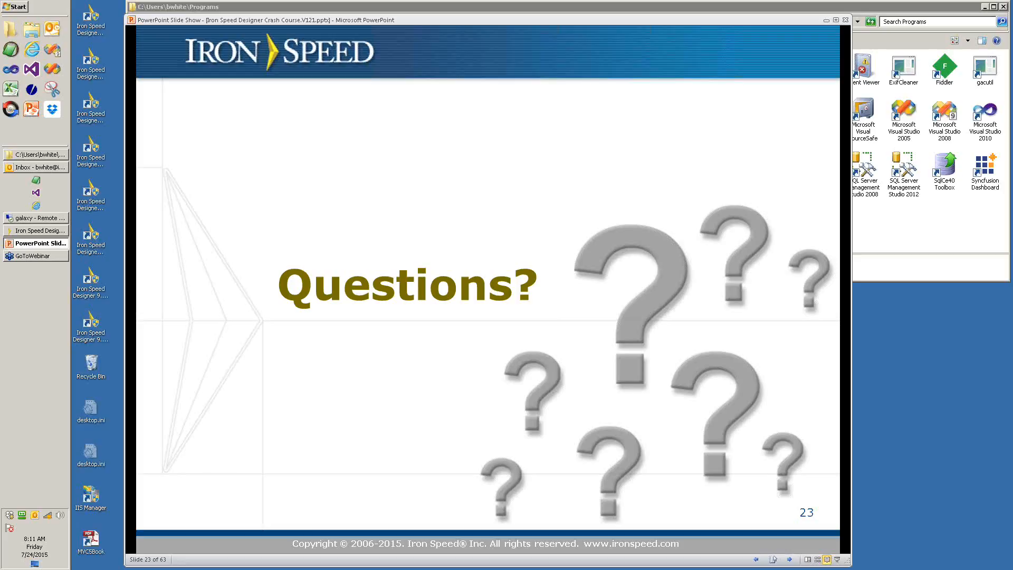
left_click(29, 233)
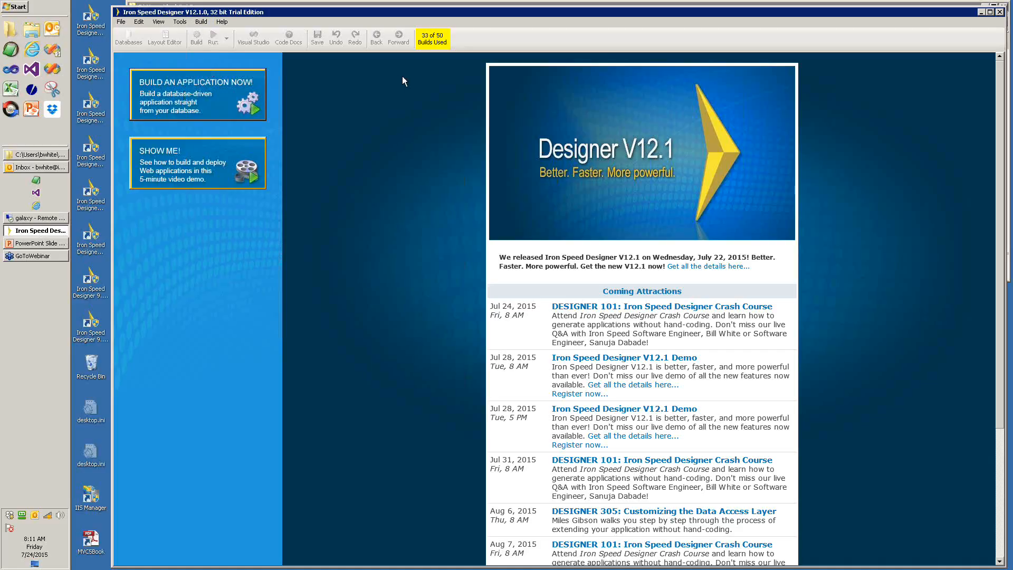
- Start a new application with BUILD AN APPLICATION NOW! and continue past the wizard intro
left_click(230, 100)
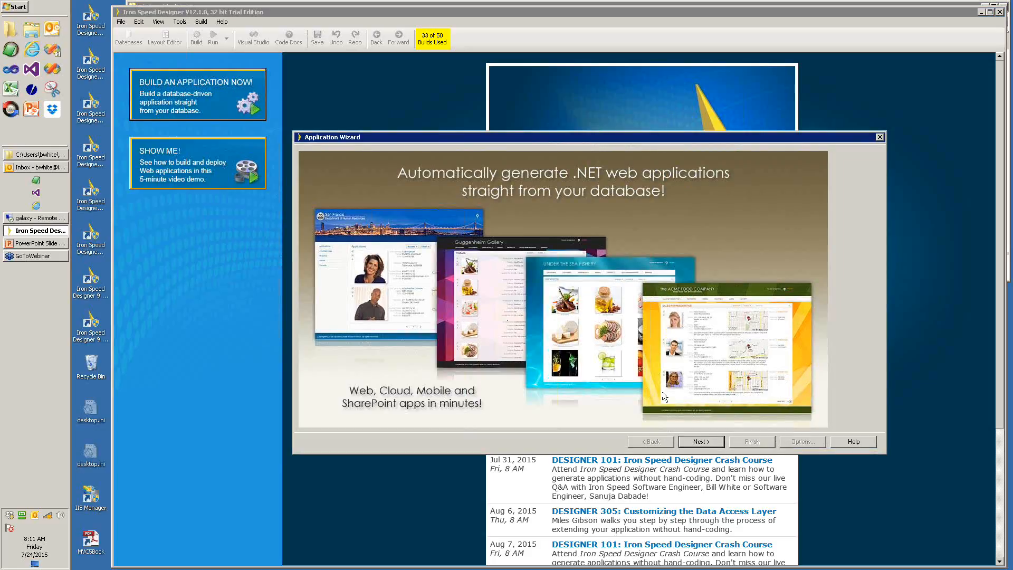
left_click(710, 446)
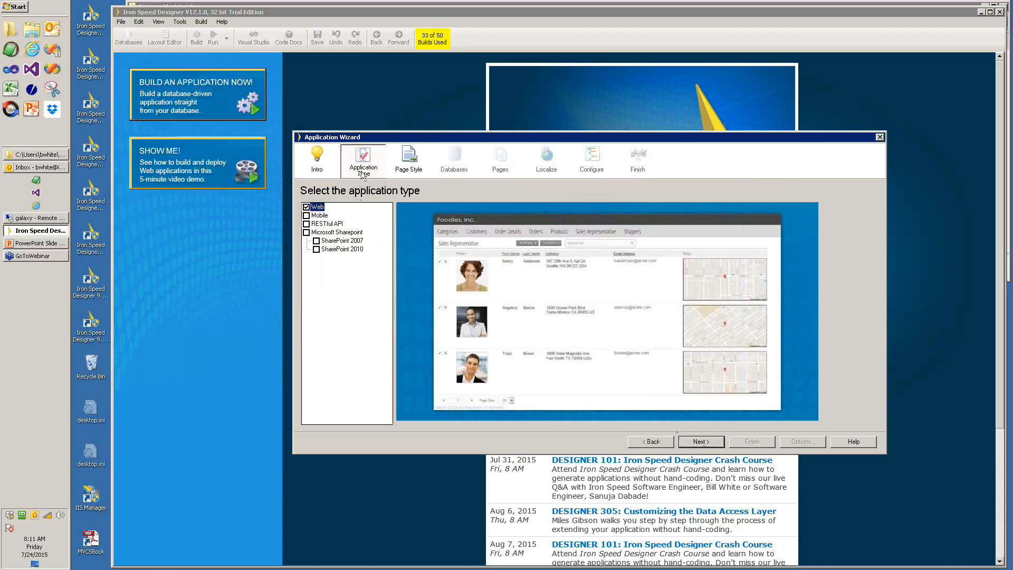
- Add Mobile alongside Web as an application type
left_click(307, 216)
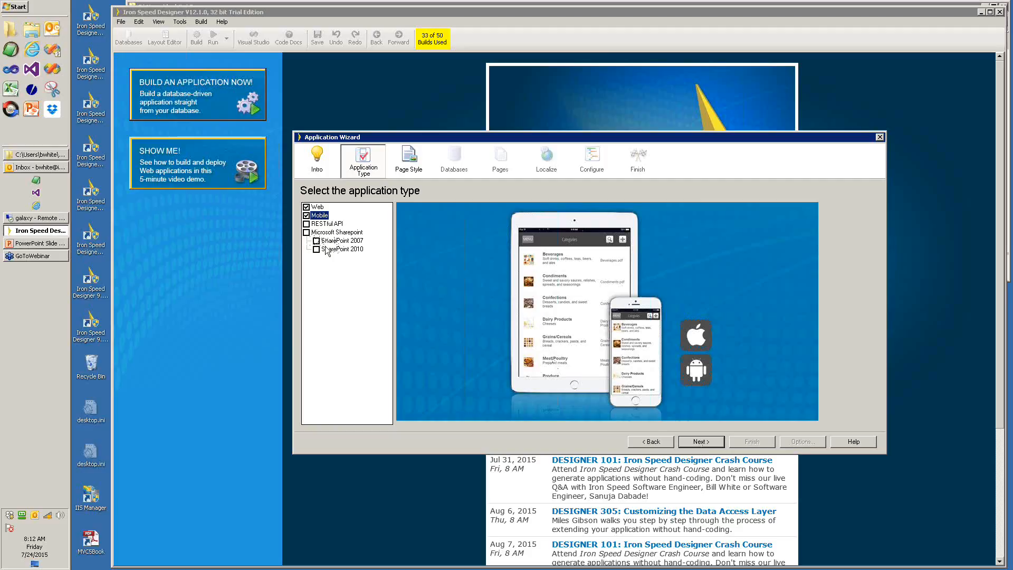
- On the page style step, browse the Classic, Custom and Modern page style groups
left_click(700, 442)
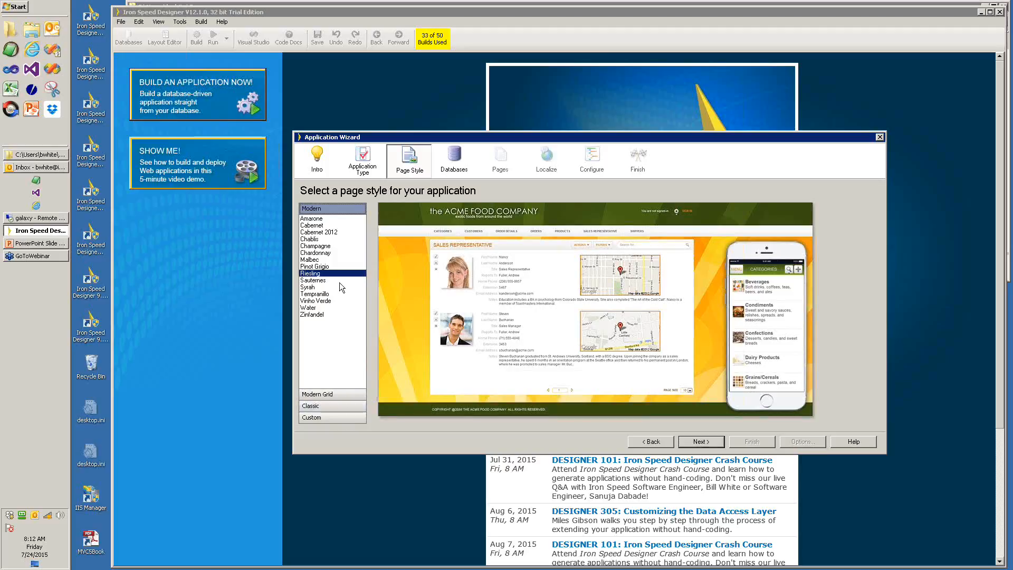
left_click(323, 406)
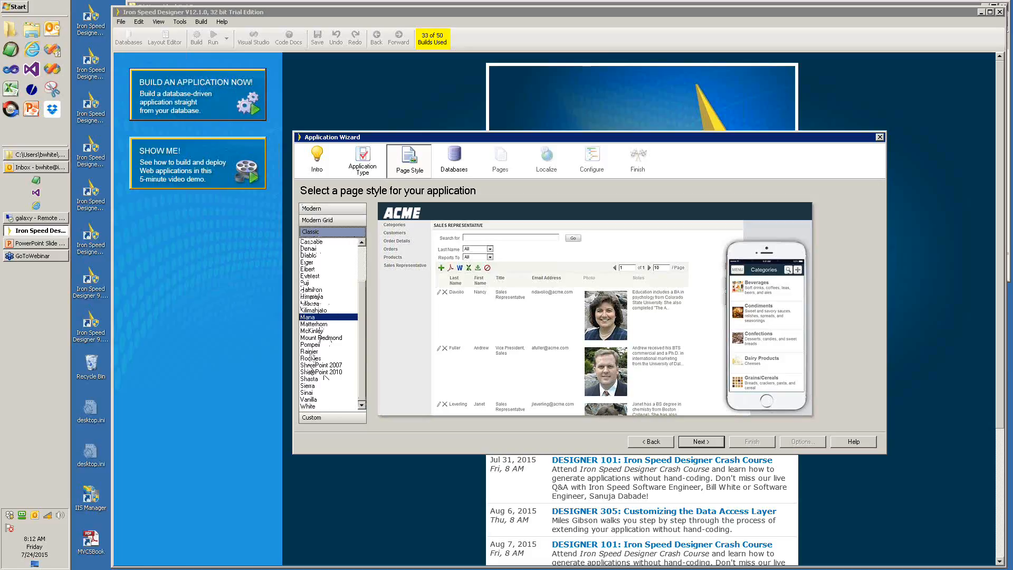
left_click(319, 416)
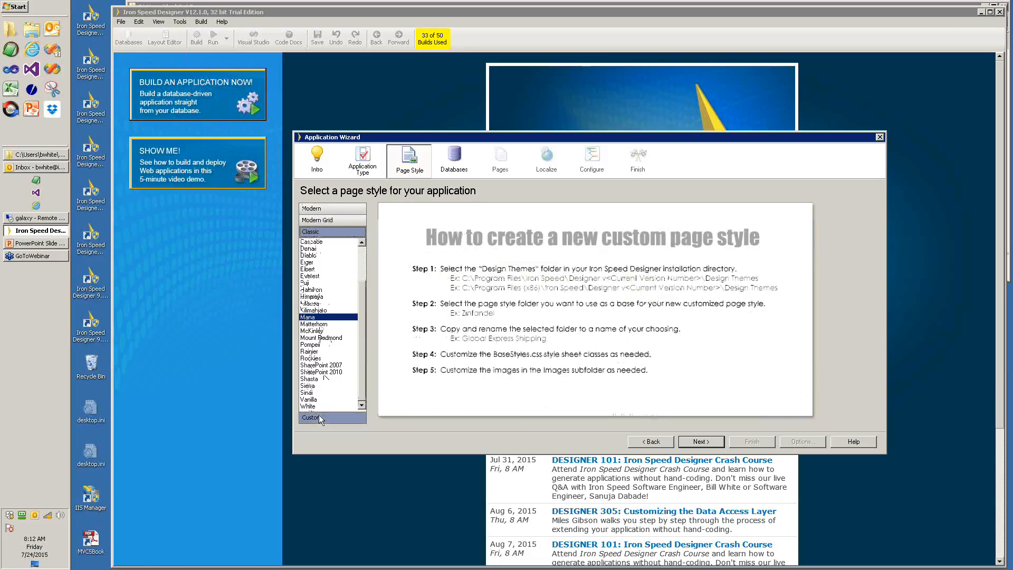
left_click(320, 233)
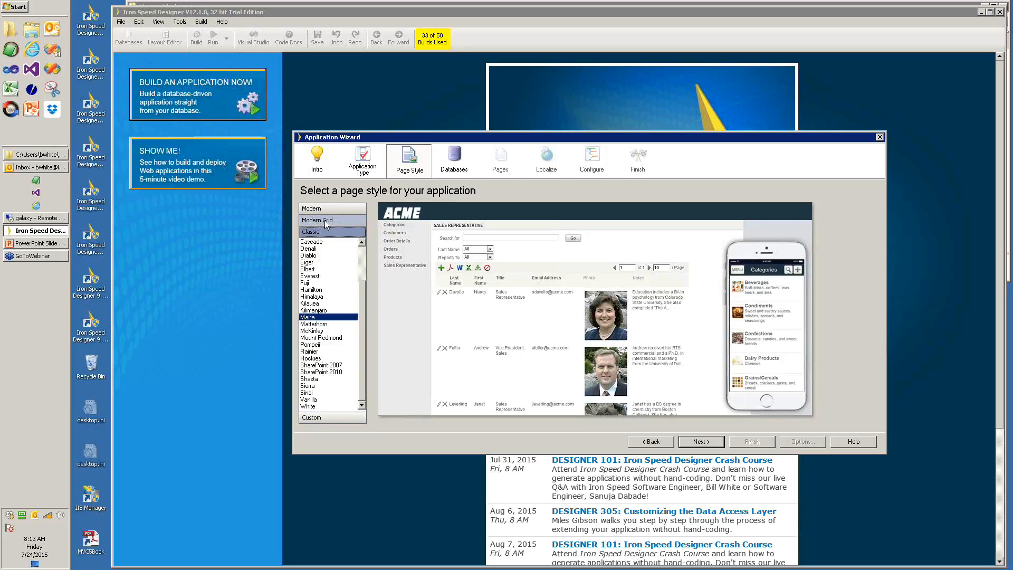
left_click(323, 207)
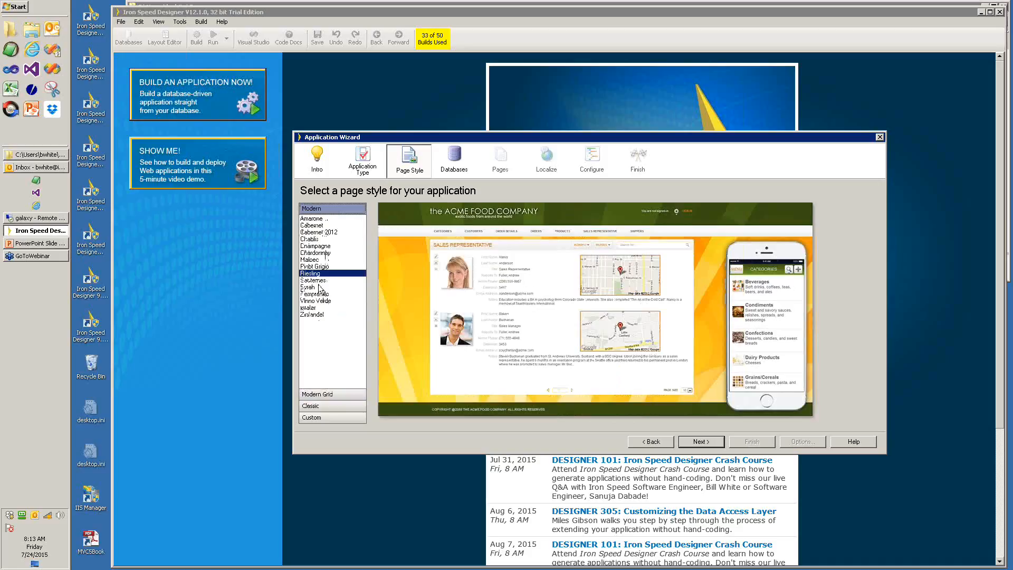
left_click(323, 406)
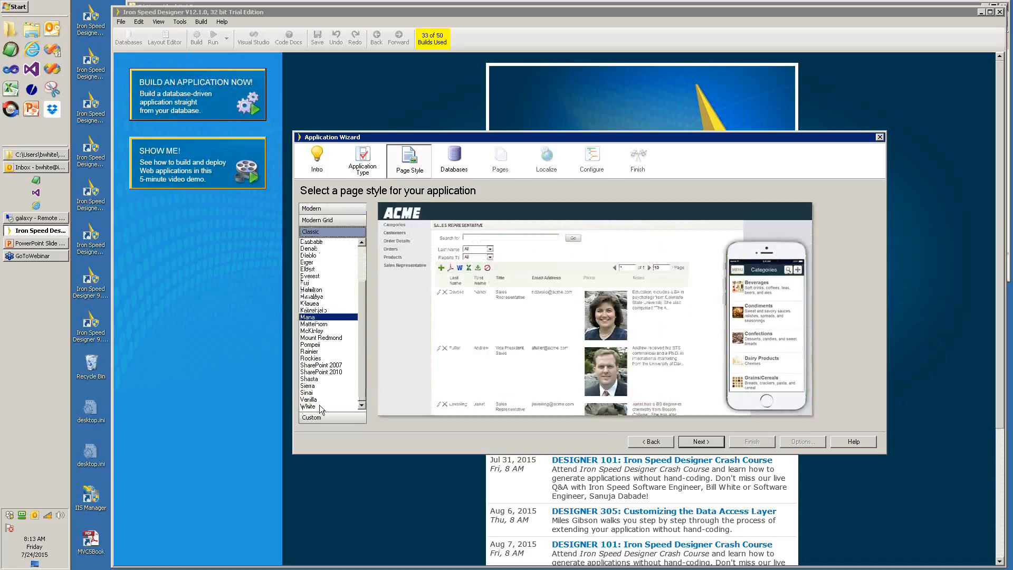
- Preview Rainier and Matterhorn, then choose the Modern Champagne style and continue to the database step
left_click(311, 352)
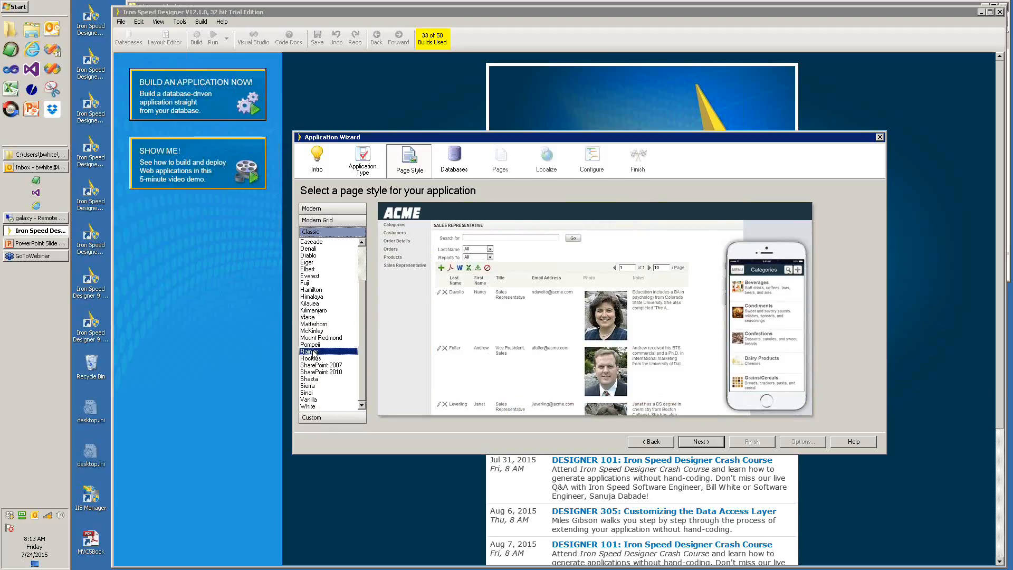
left_click(318, 325)
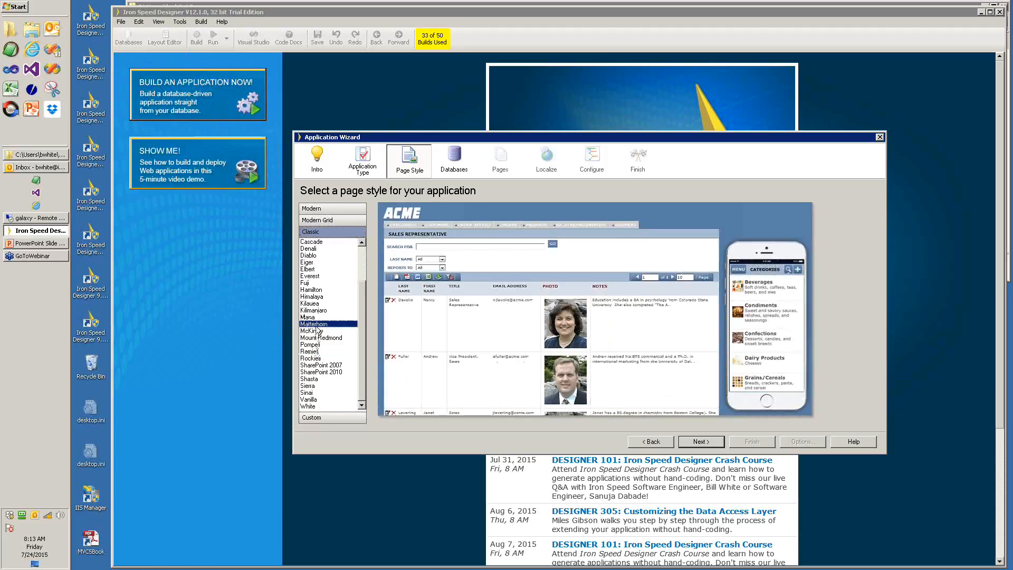
left_click(331, 208)
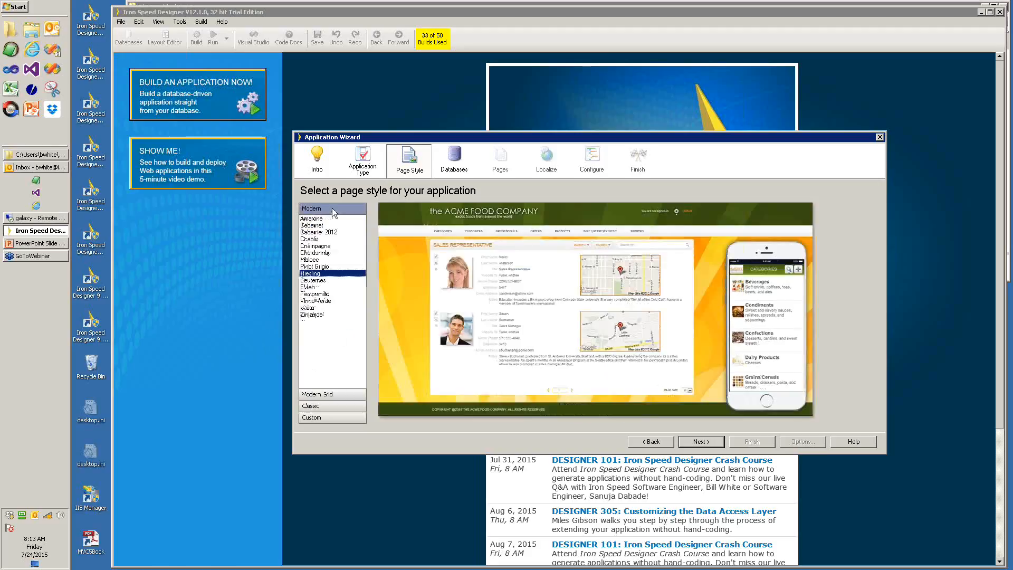
left_click(324, 246)
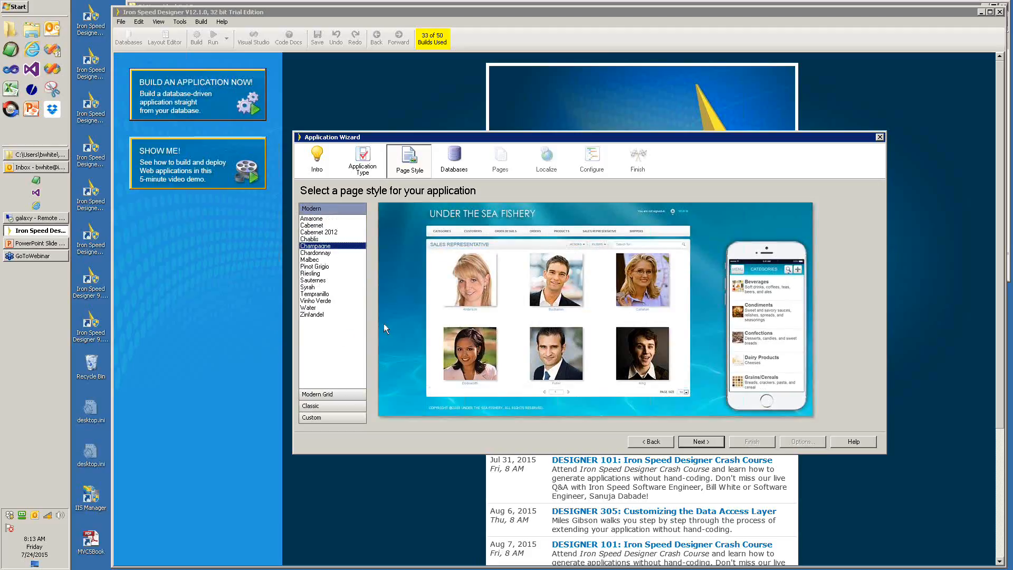
left_click(706, 443)
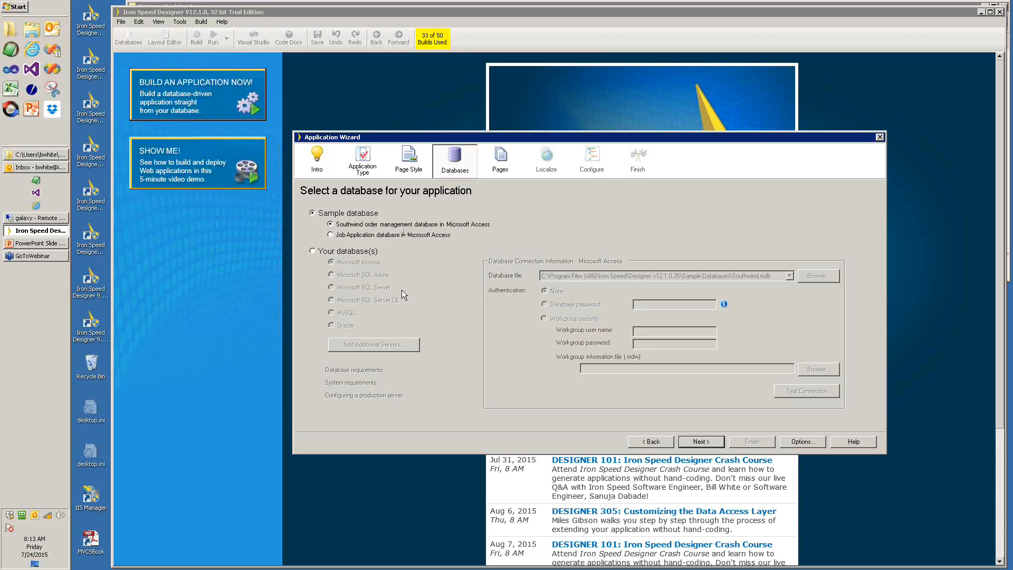
- Keep the Southwind sample database after briefly selecting Your database(s), and continue to pages
left_click(313, 253)
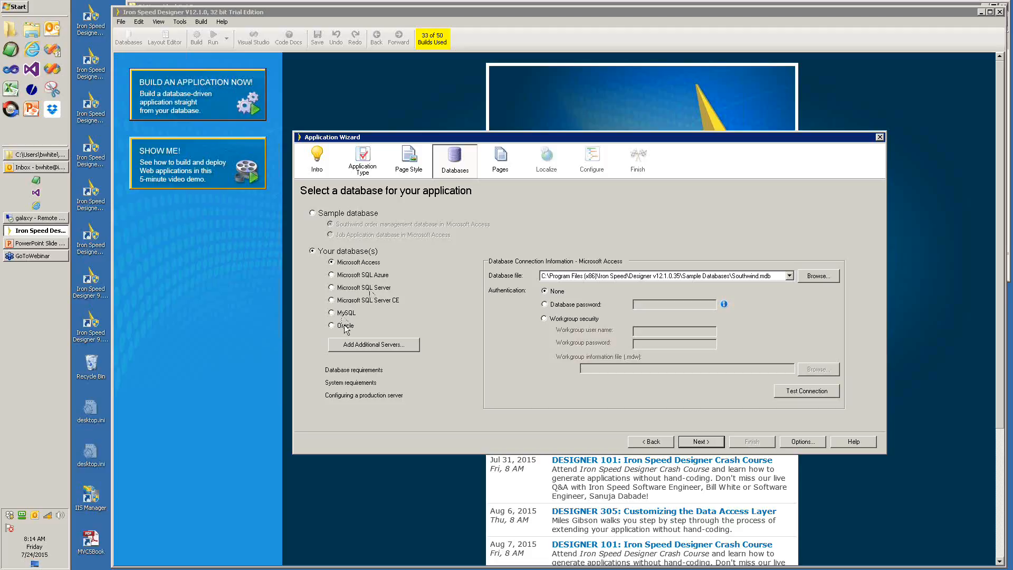
left_click(313, 213)
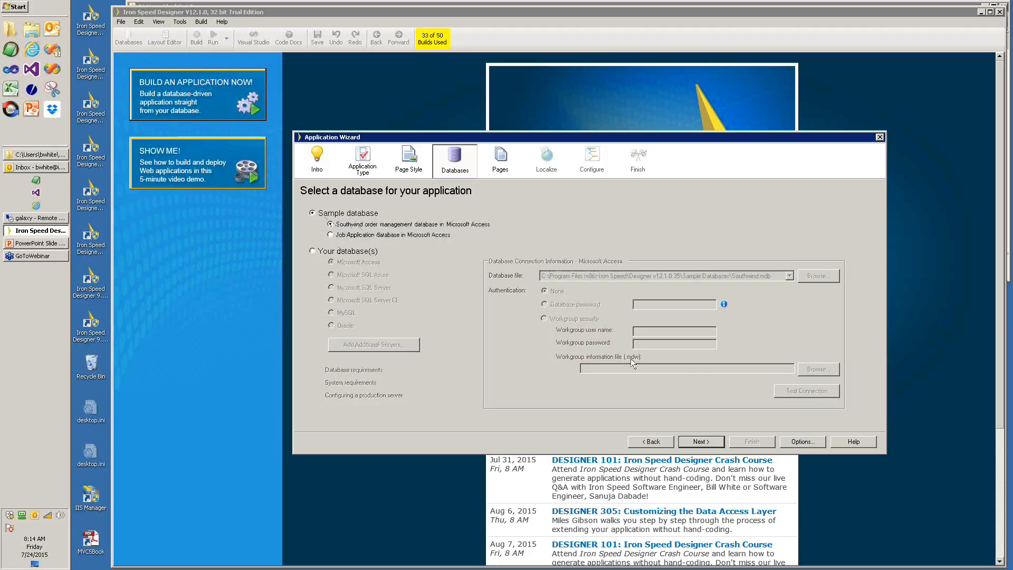
left_click(703, 448)
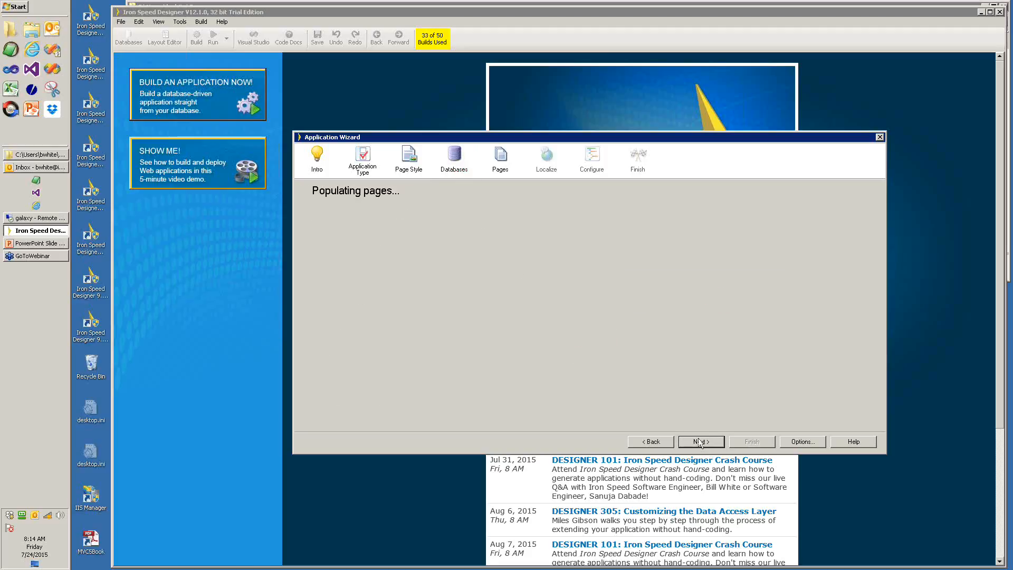
- Toggle all Southwind tables on and off, then select only Categories for page generation
mouse_move(513, 345)
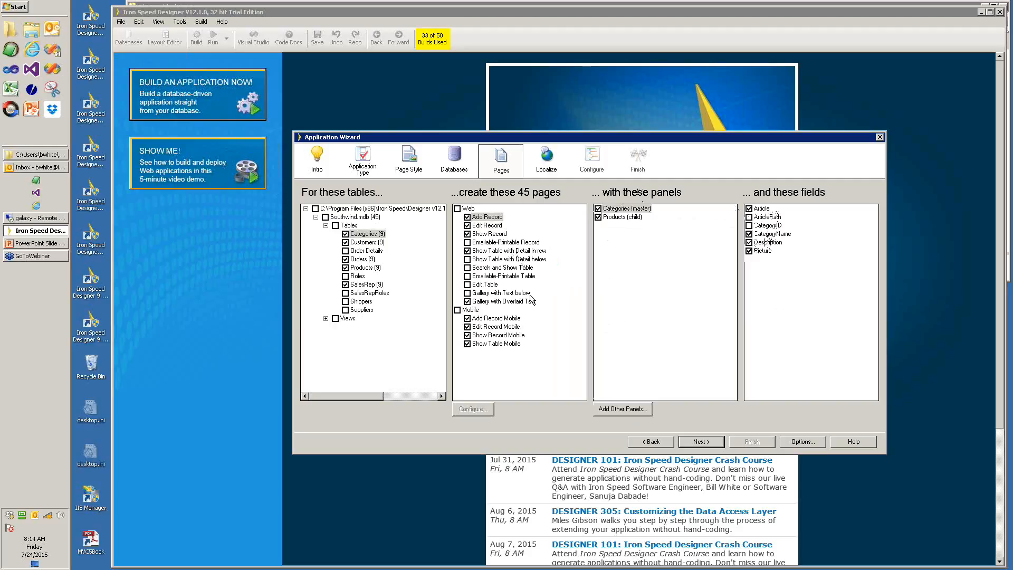
left_click(335, 225)
left_click(335, 226)
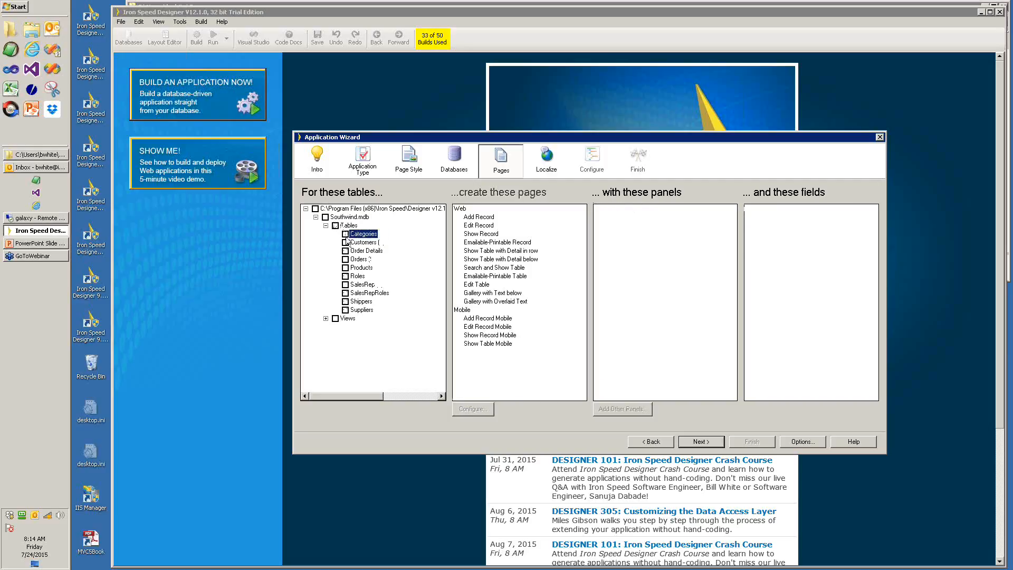
left_click(345, 235)
mouse_move(479, 226)
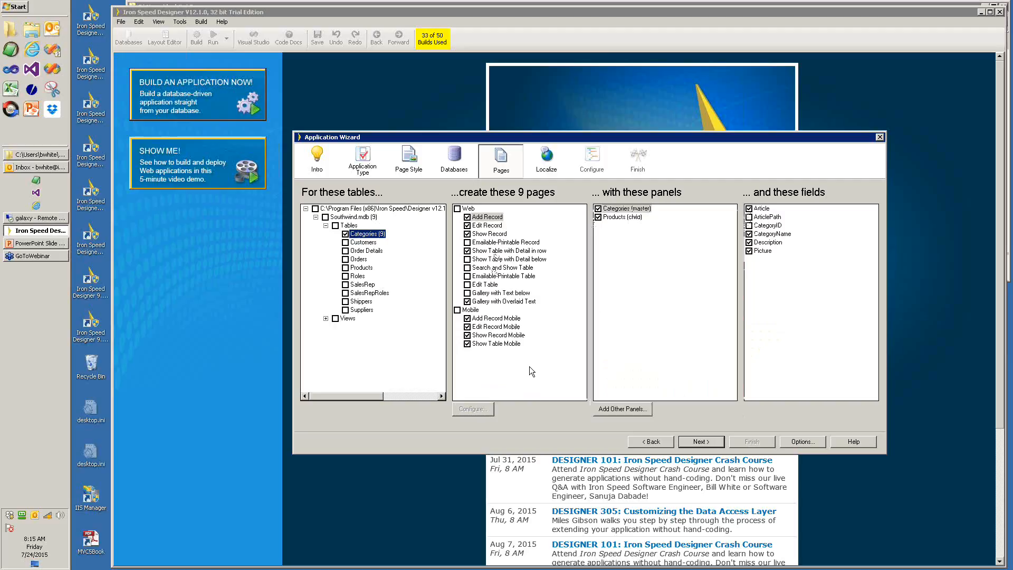
- Inspect Add Record's Categories and Products panel fields, and leave the Products child panel off Edit Record
left_click(500, 218)
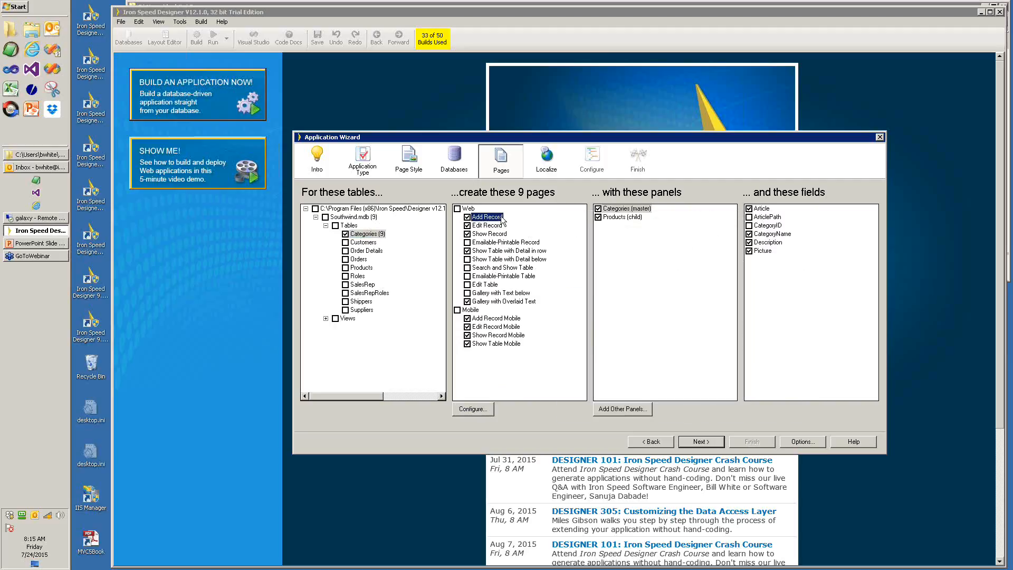
left_click(623, 222)
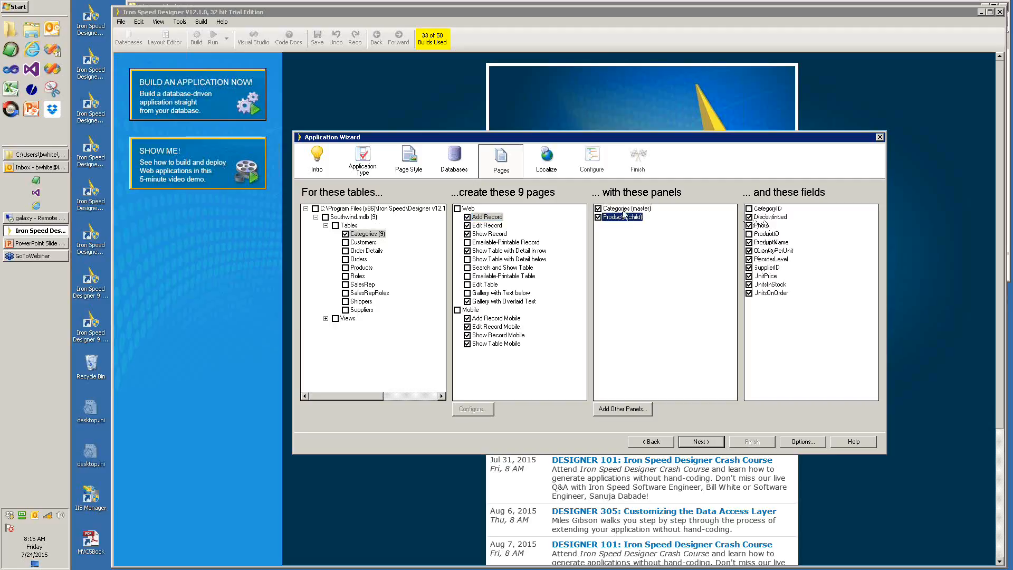
left_click(625, 211)
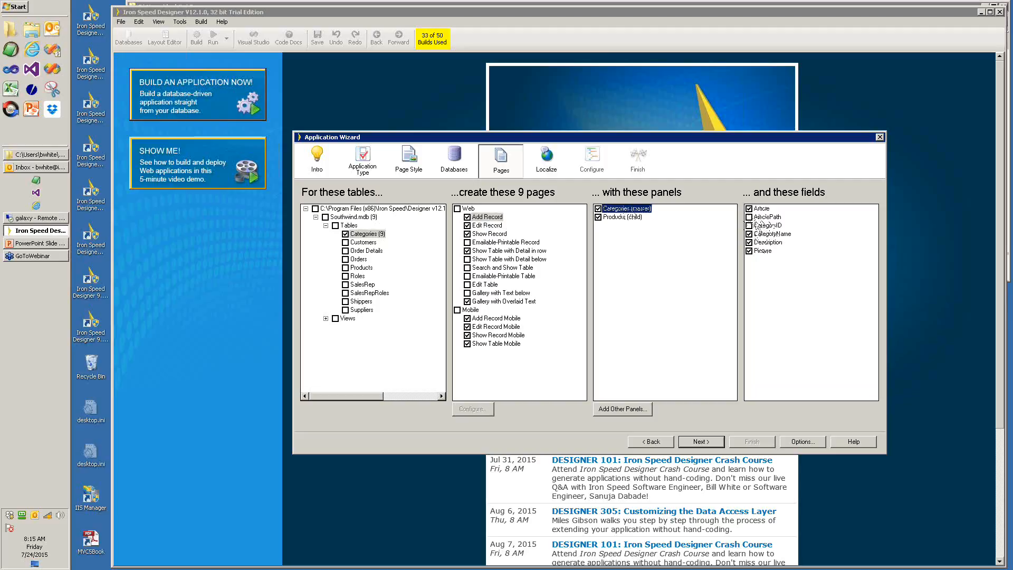
left_click(633, 216)
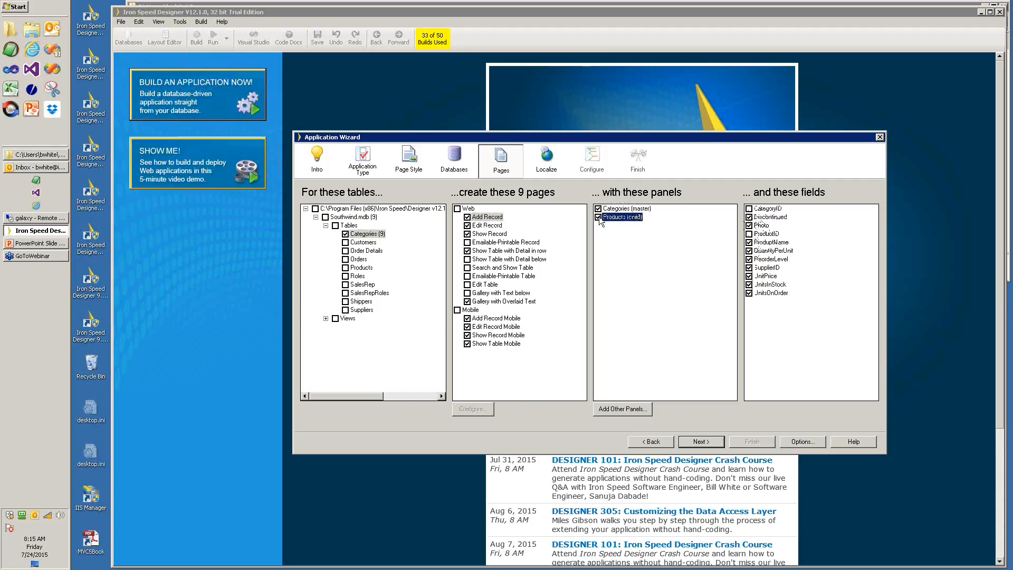
left_click(495, 225)
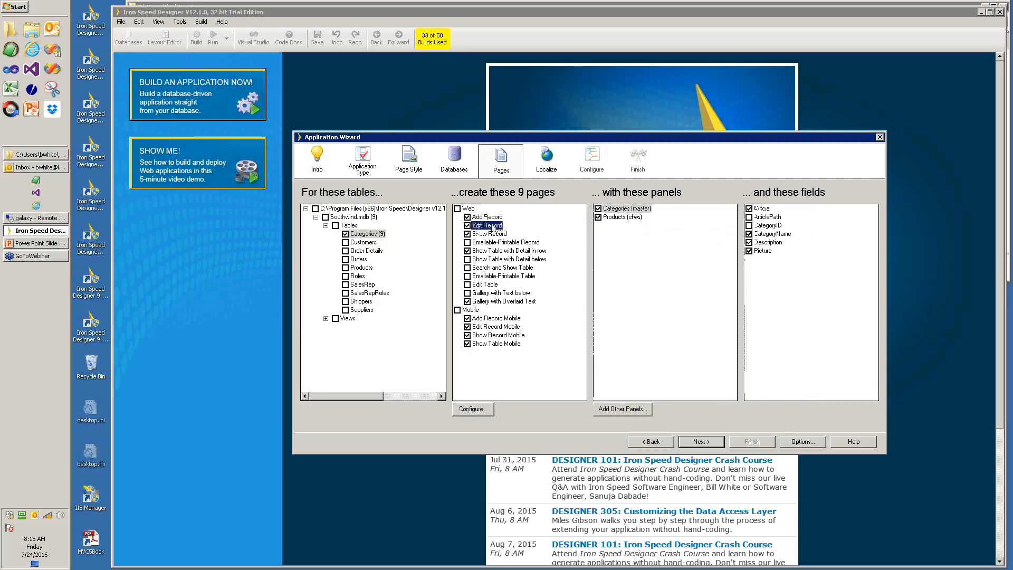
left_click(598, 217)
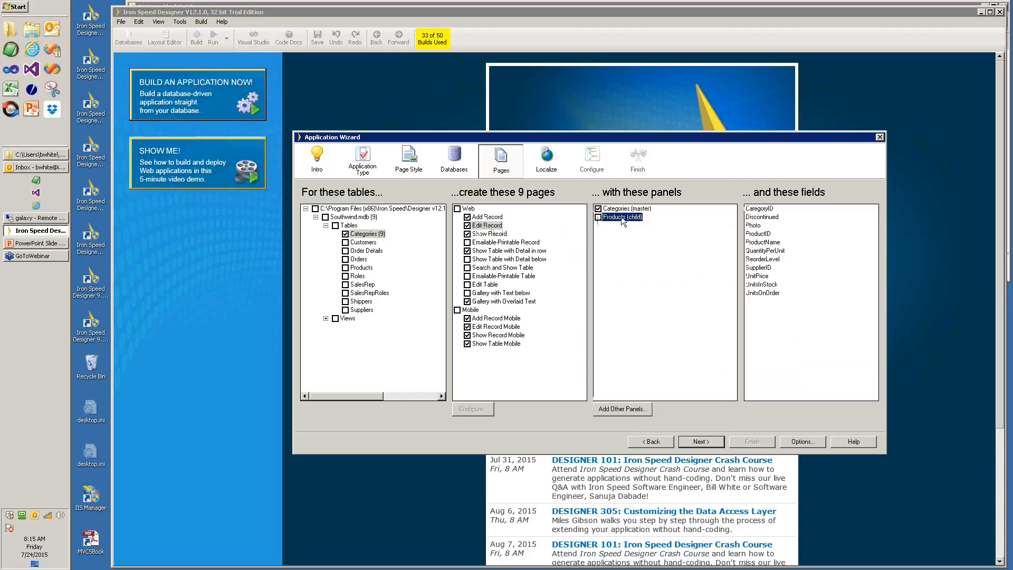
- Review the remaining Categories pages and drop the Add Record Mobile and Edit Record Mobile pages
left_click(493, 235)
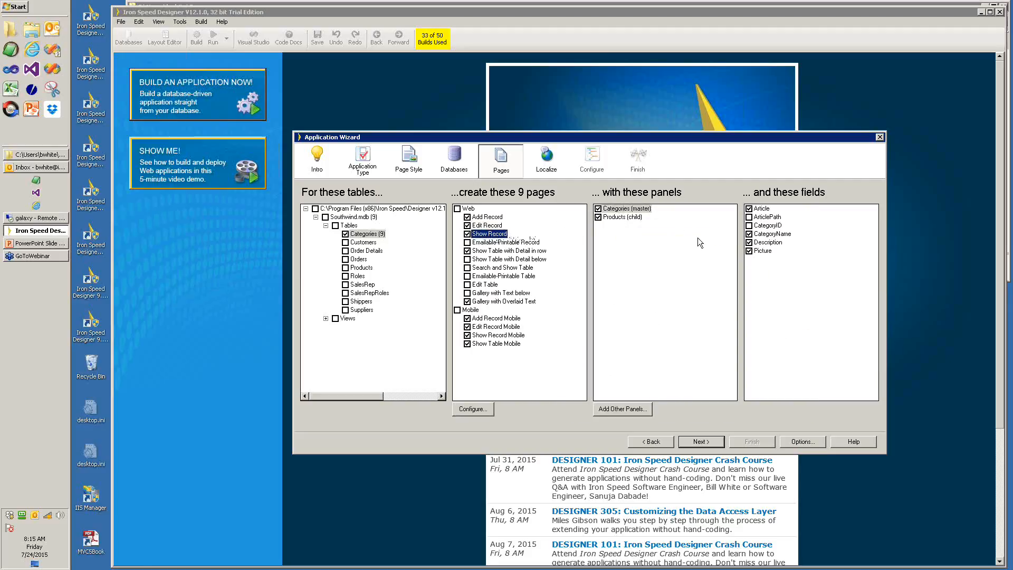
left_click(505, 251)
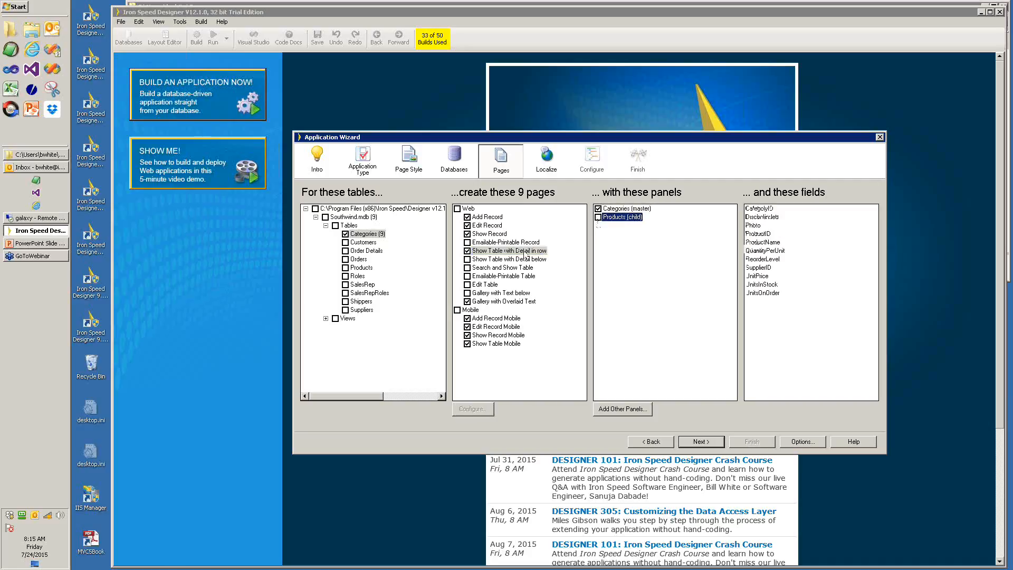
mouse_move(500, 266)
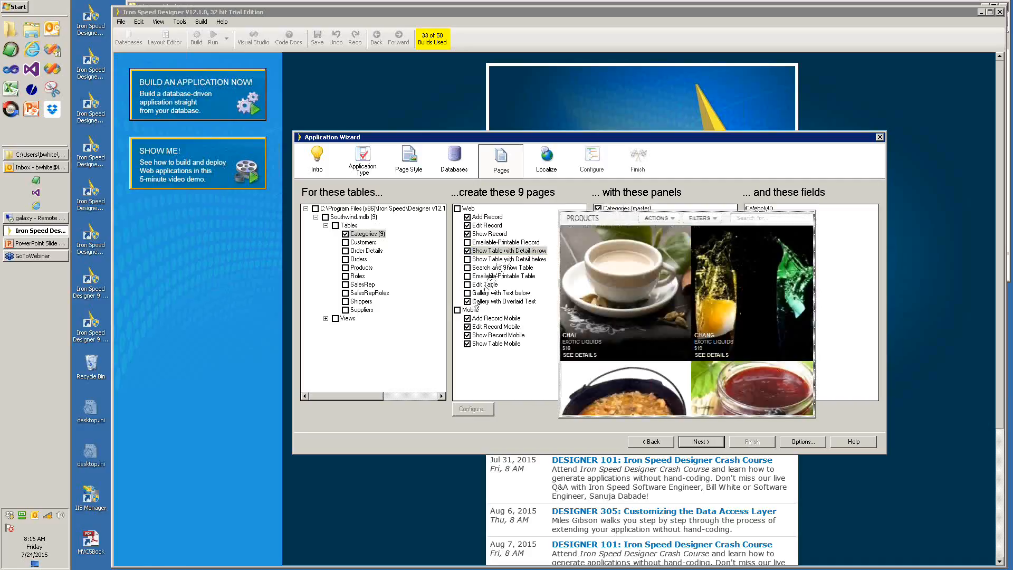
left_click(488, 303)
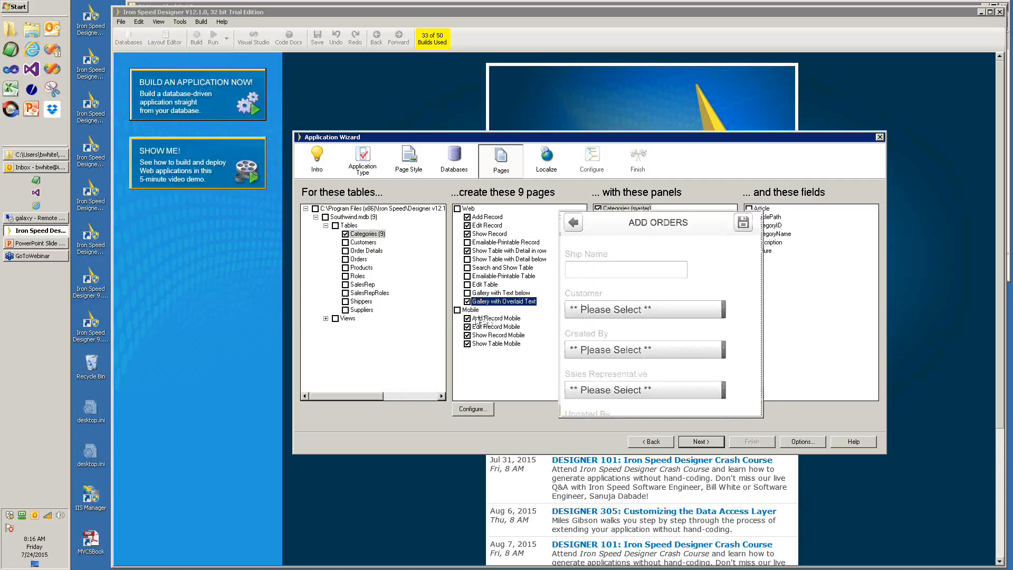
left_click(467, 318)
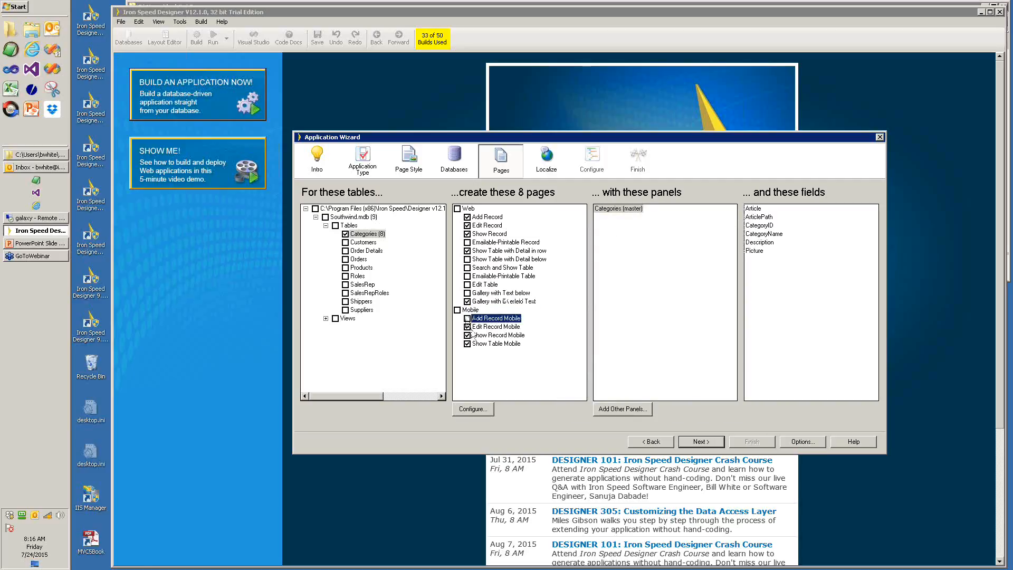
left_click(467, 327)
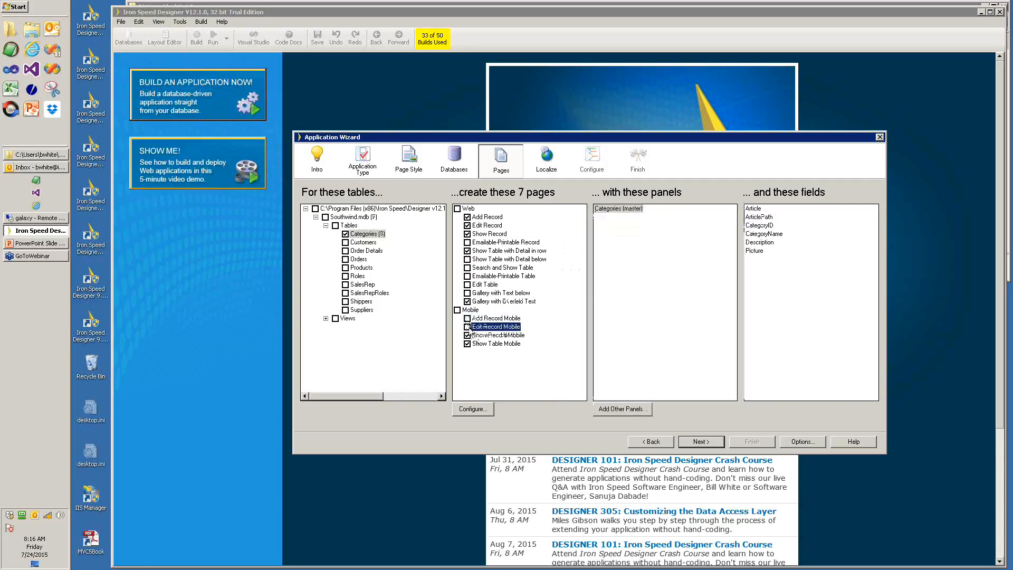
mouse_move(475, 328)
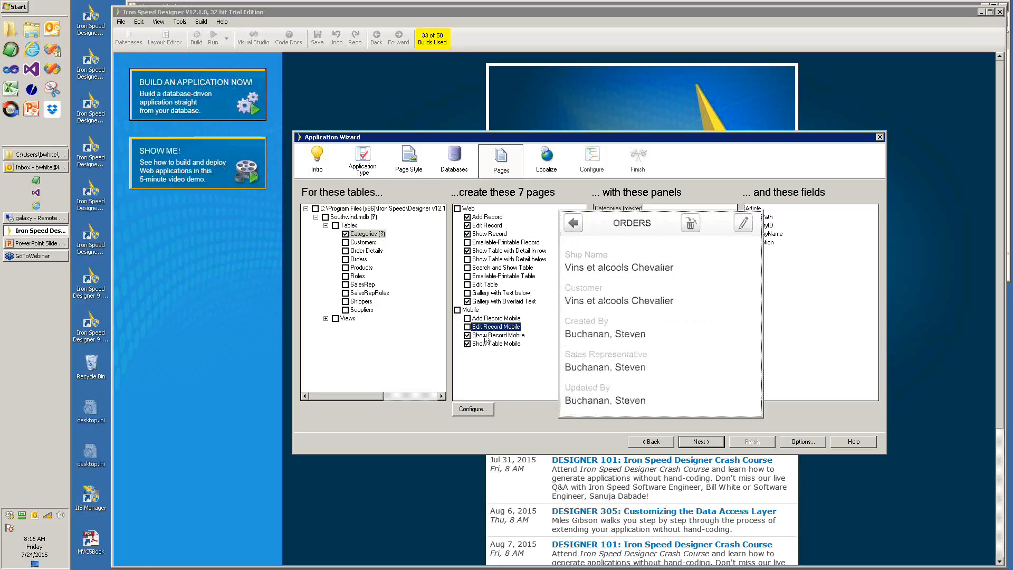
left_click(495, 335)
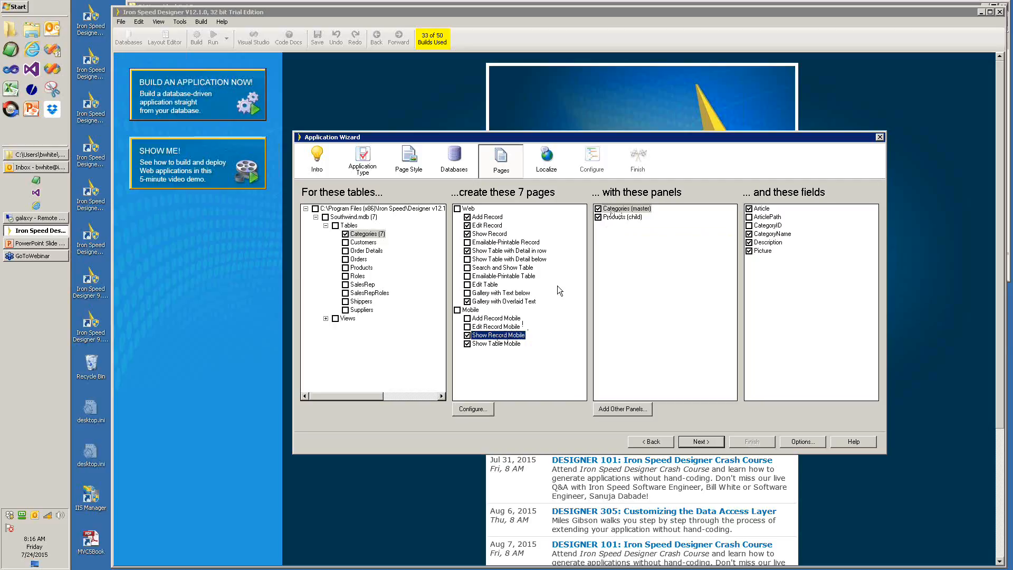
left_click(491, 344)
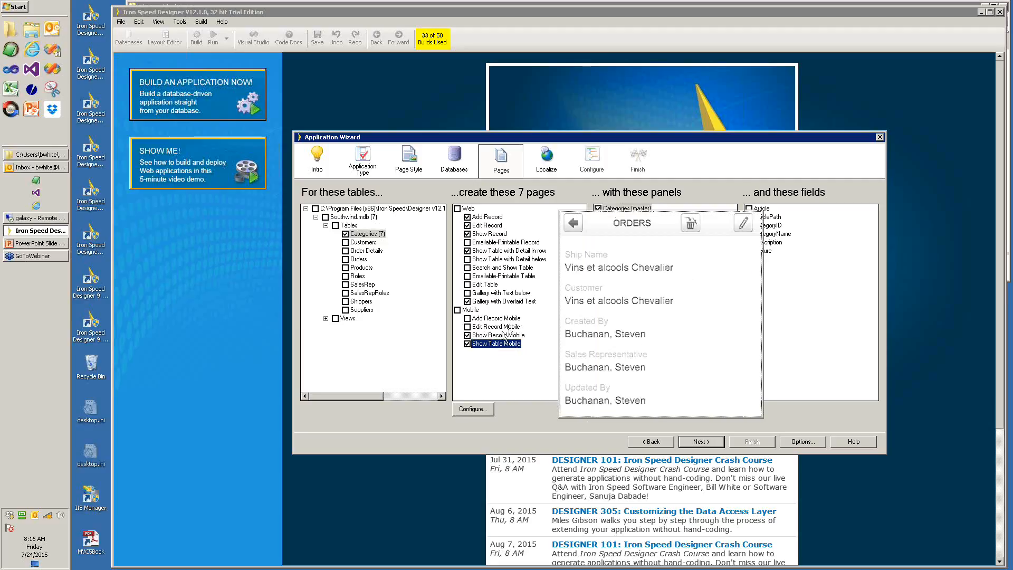
- Include the Products table and review its Add Record panels and fields
left_click(345, 267)
mouse_move(499, 223)
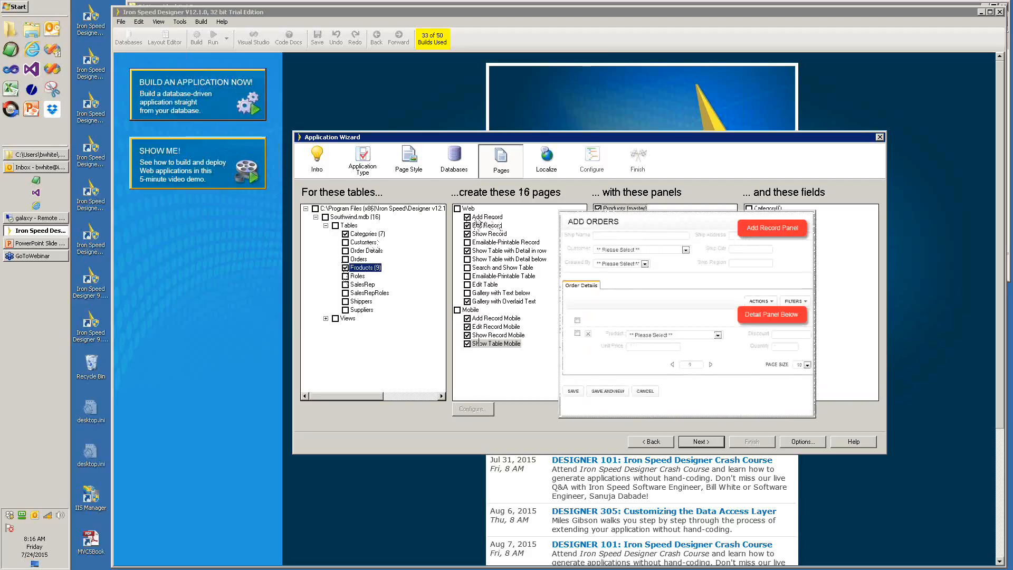
left_click(487, 217)
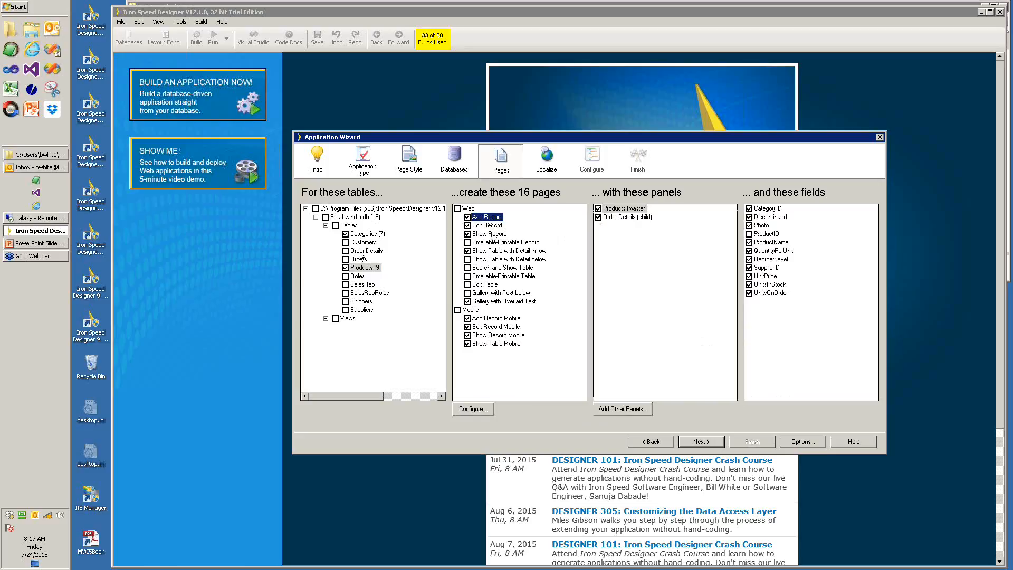
mouse_move(477, 225)
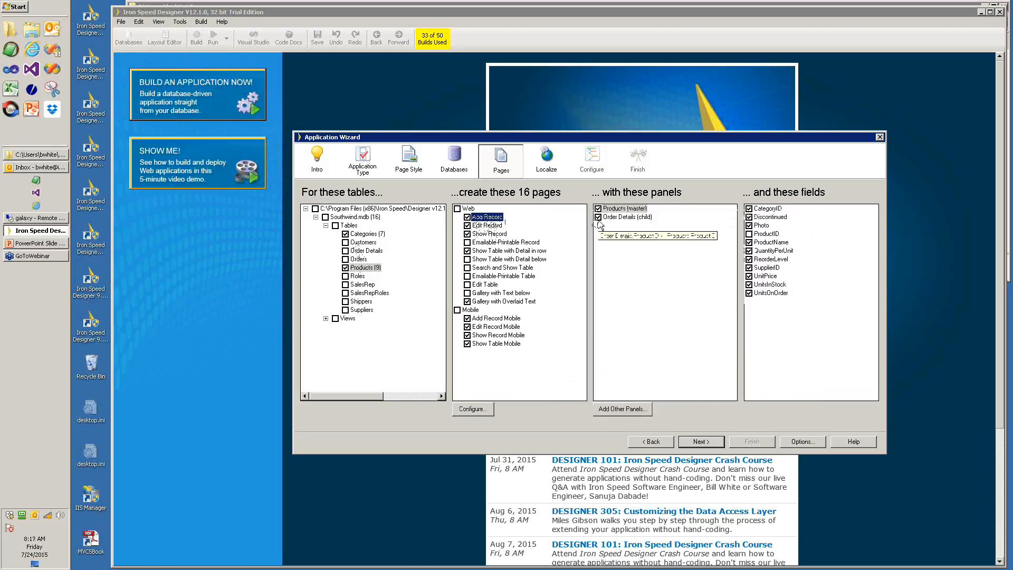
- Review Order Details, Orders and Suppliers panel fields on the Products Add, Edit and Show Record pages
left_click(604, 218)
mouse_move(501, 228)
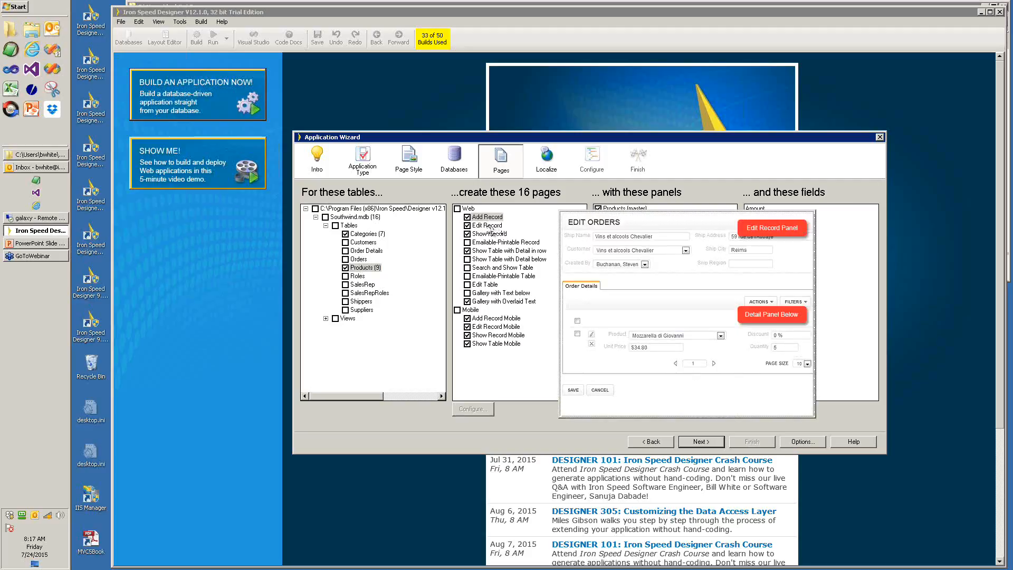
left_click(484, 225)
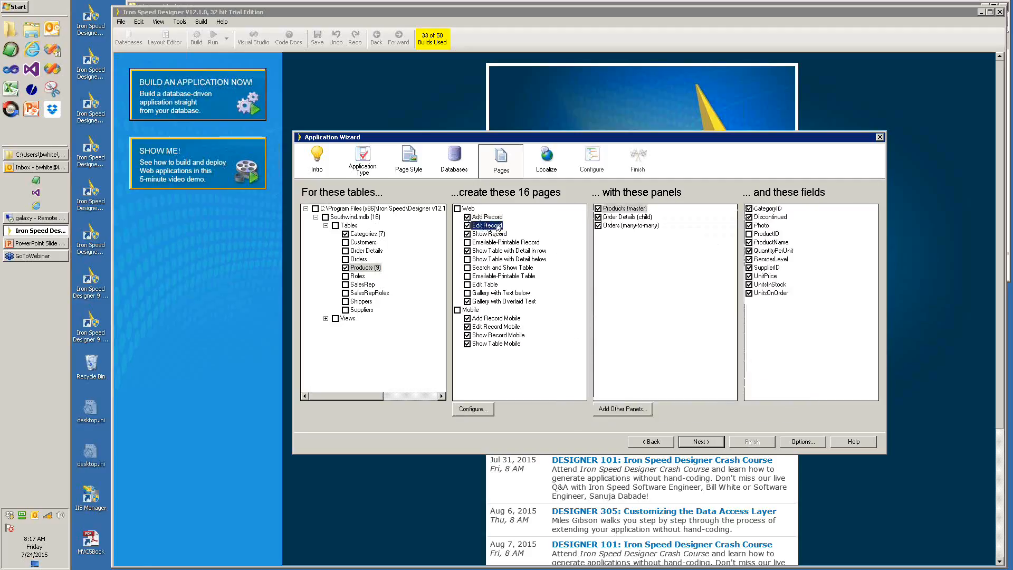
left_click(601, 225)
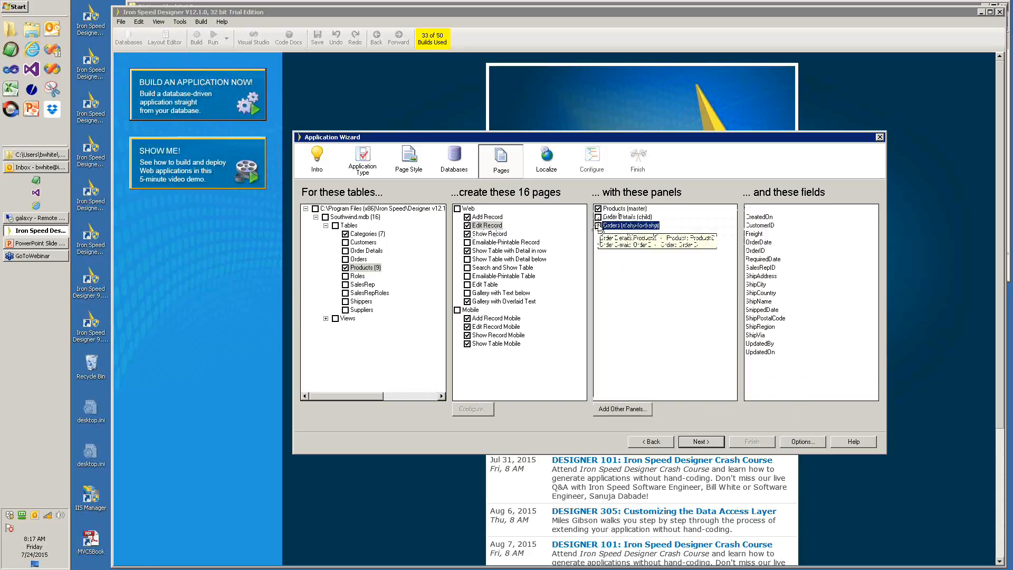
left_click(489, 234)
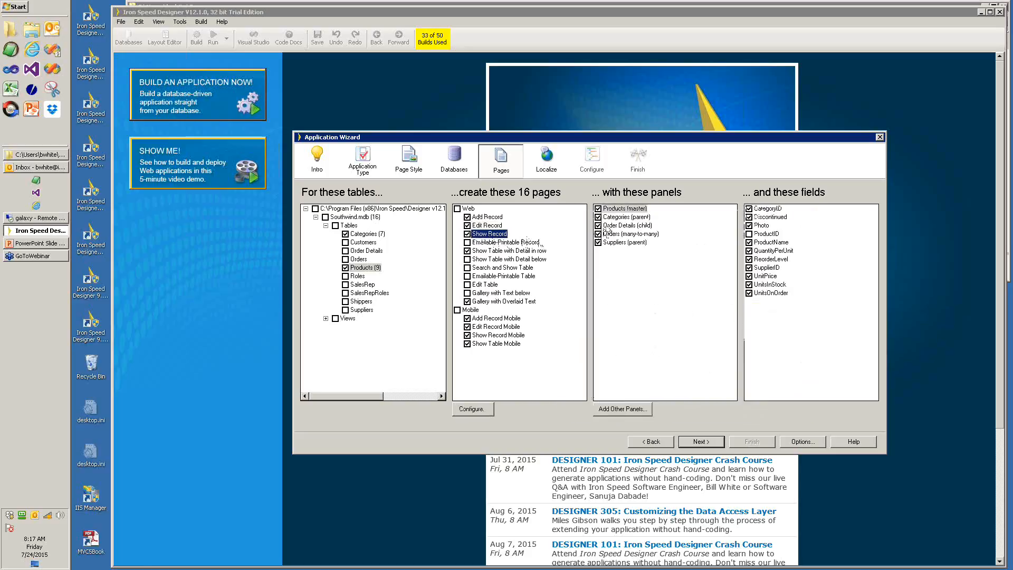
left_click(598, 242)
left_click(600, 234)
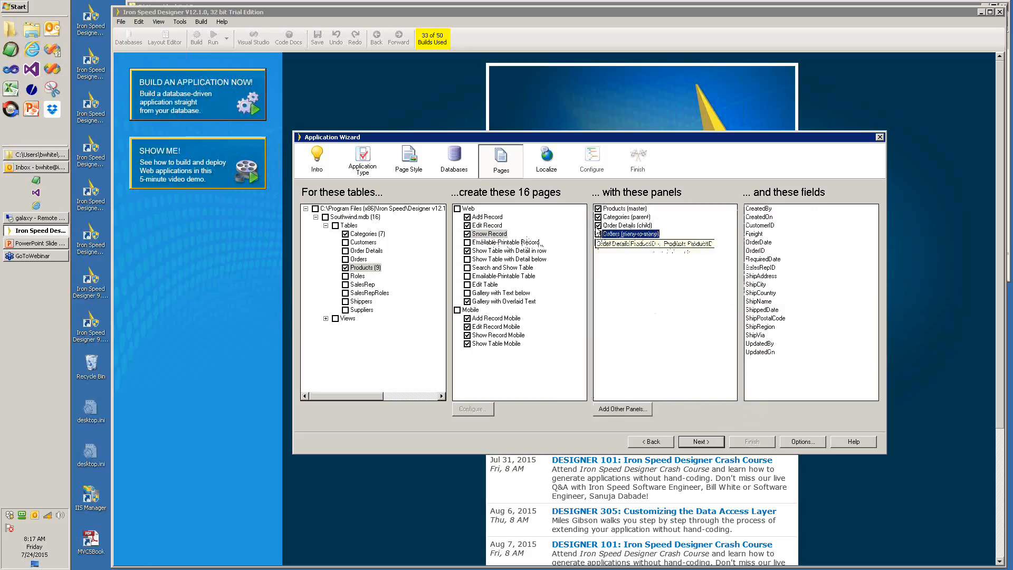
left_click(600, 225)
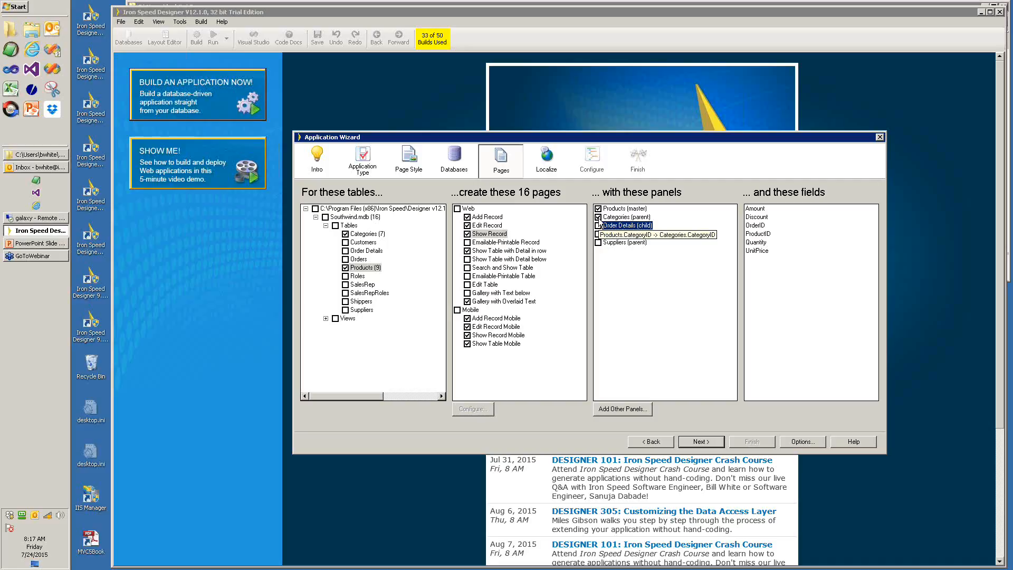
- Review the Products Show Table with Detail in row and Gallery with Overlaid Text pages
mouse_move(489, 241)
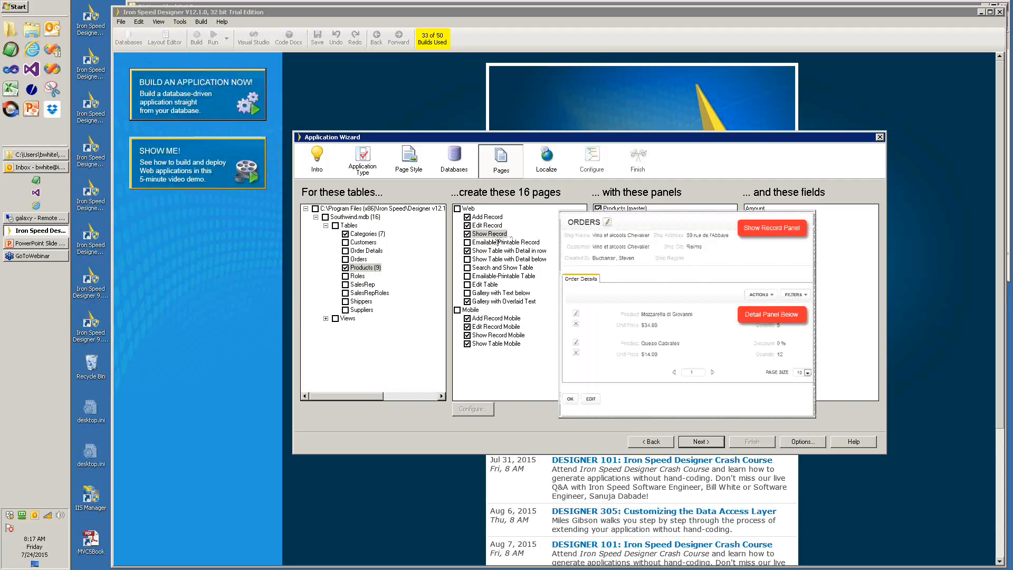
mouse_move(476, 259)
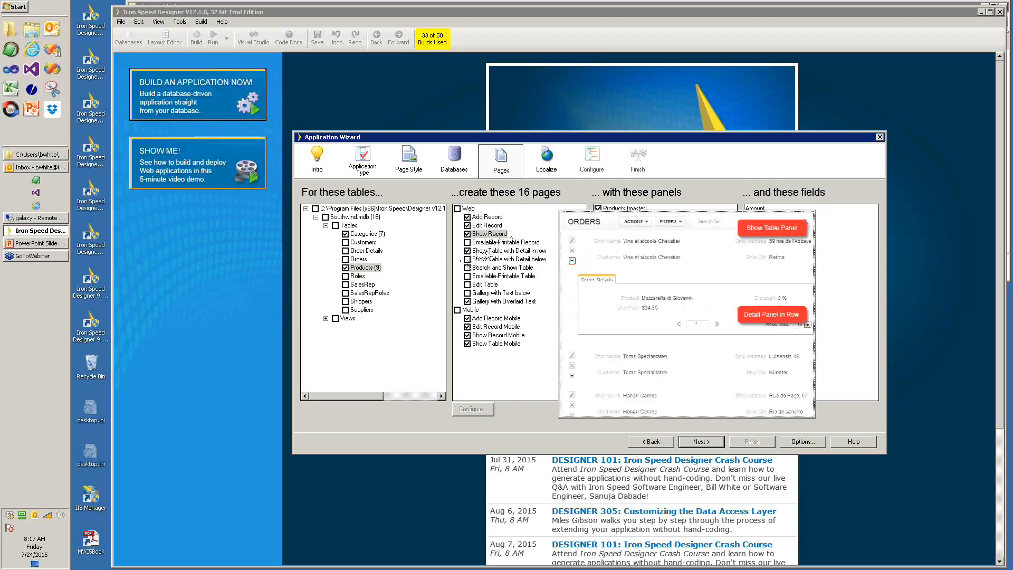
left_click(496, 251)
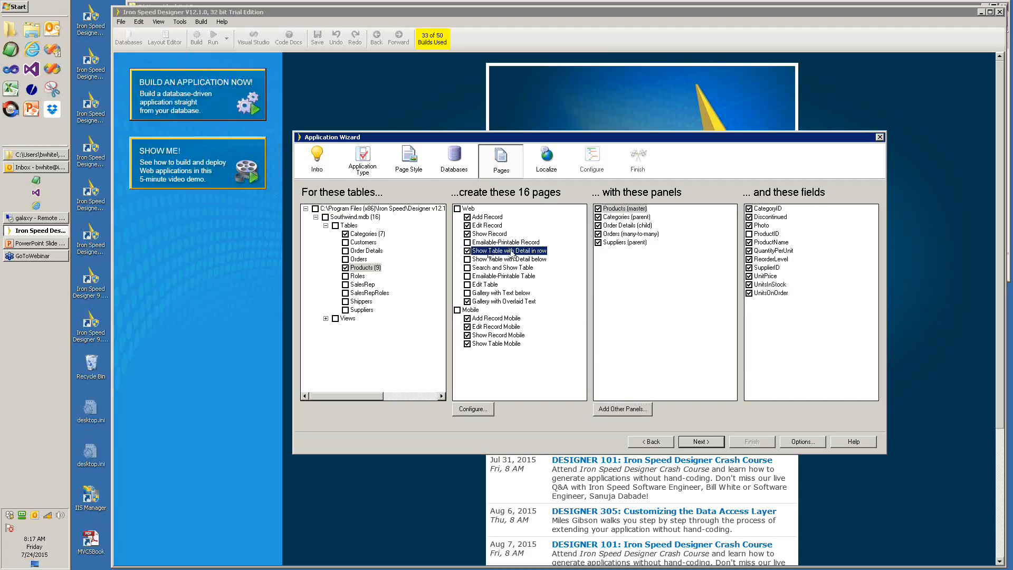
left_click(600, 234)
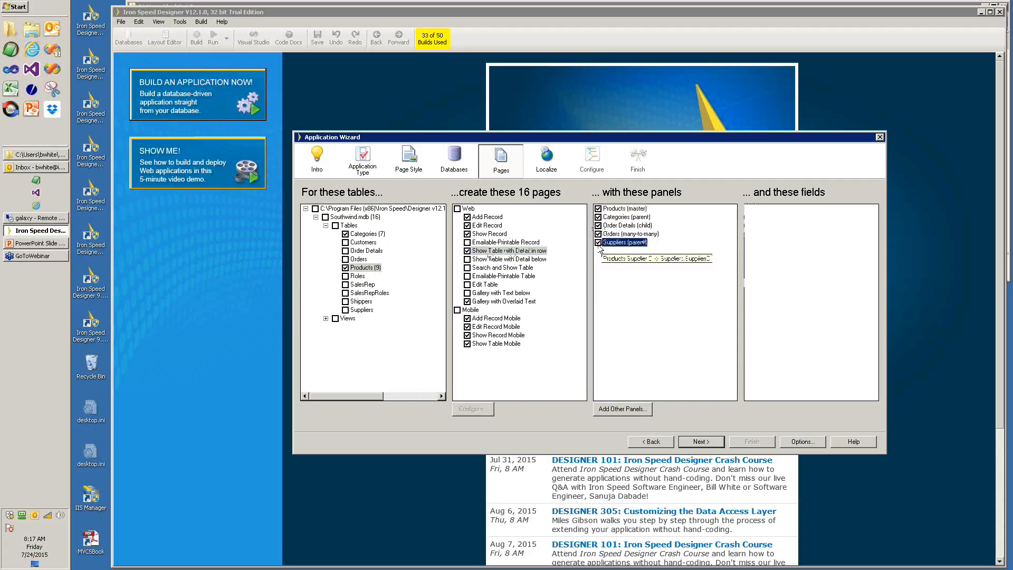
left_click(600, 217)
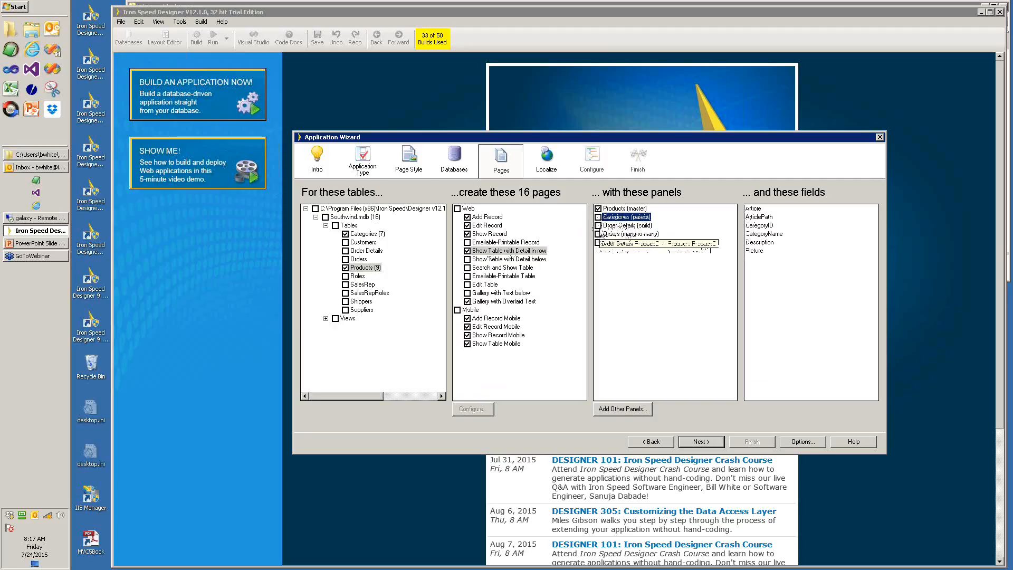
mouse_move(502, 255)
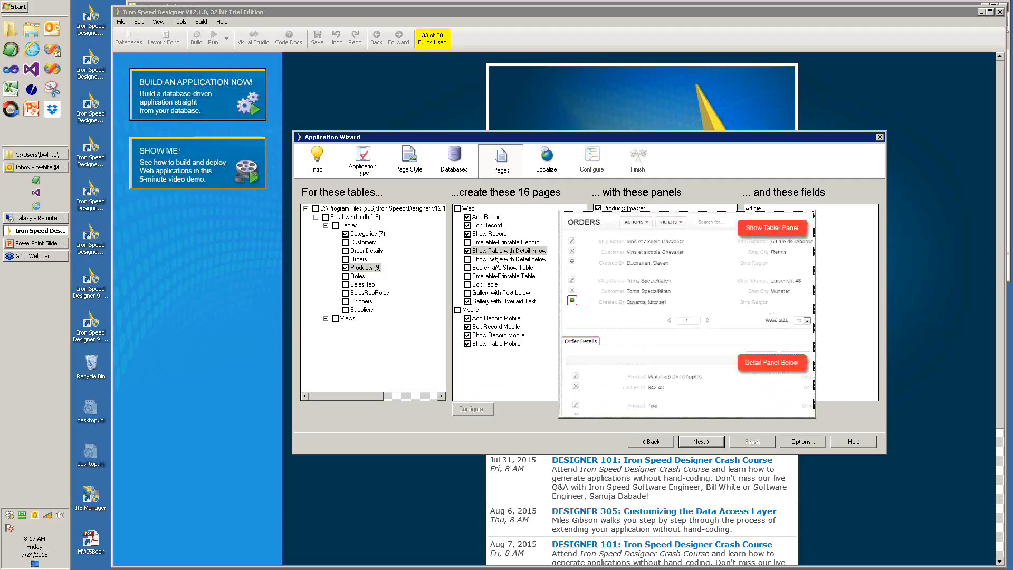
left_click(490, 302)
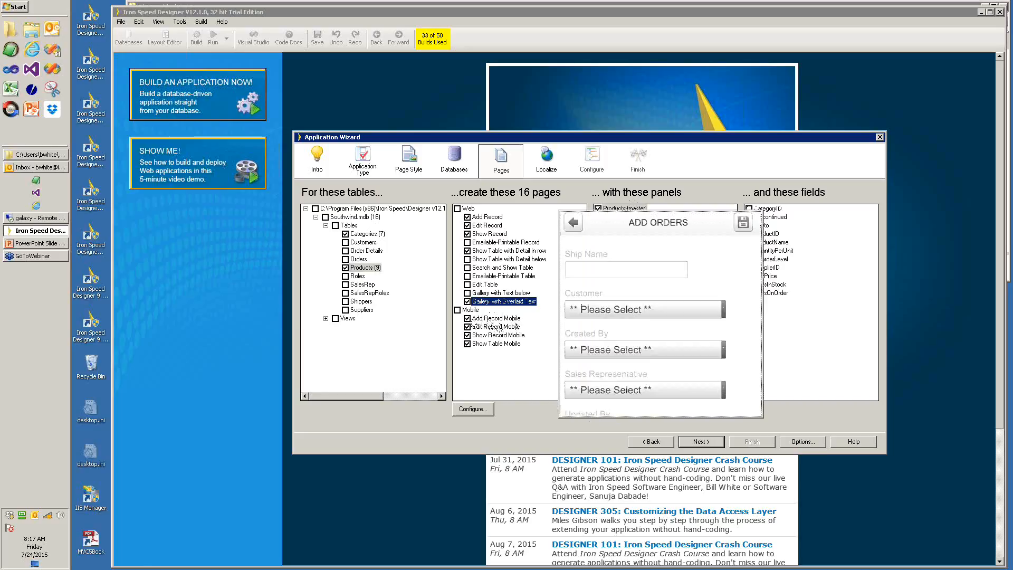
- Drop Add Record Mobile and Edit Record Mobile for Products, review the mobile pages, and check SalesRepRoles
left_click(467, 318)
left_click(467, 326)
mouse_move(491, 328)
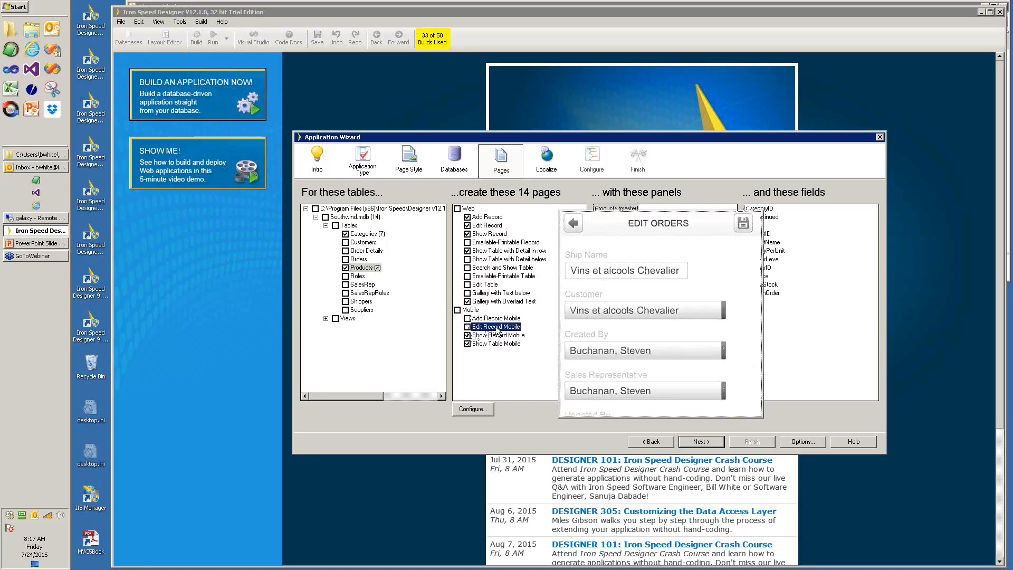
left_click(490, 335)
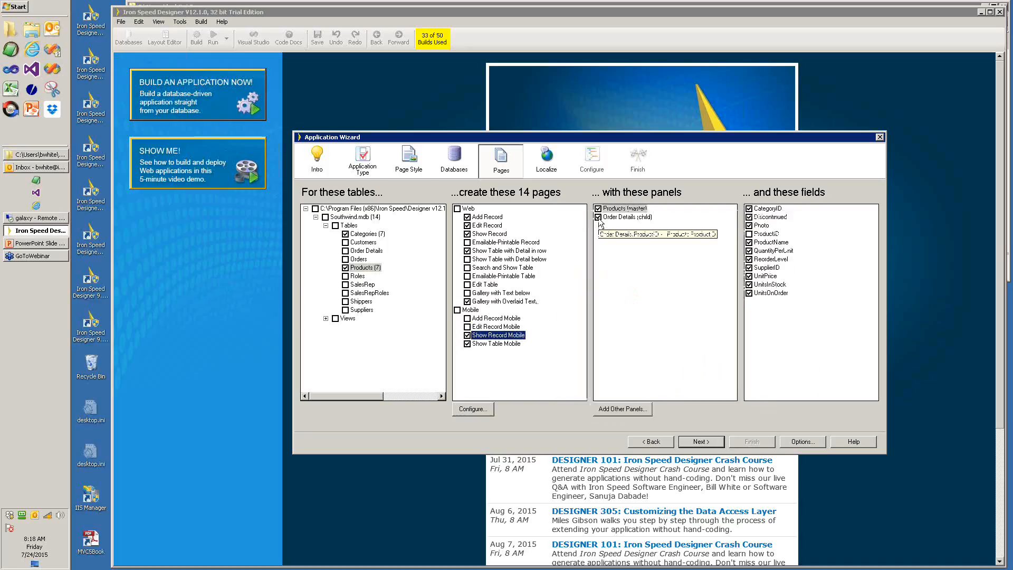
left_click(599, 218)
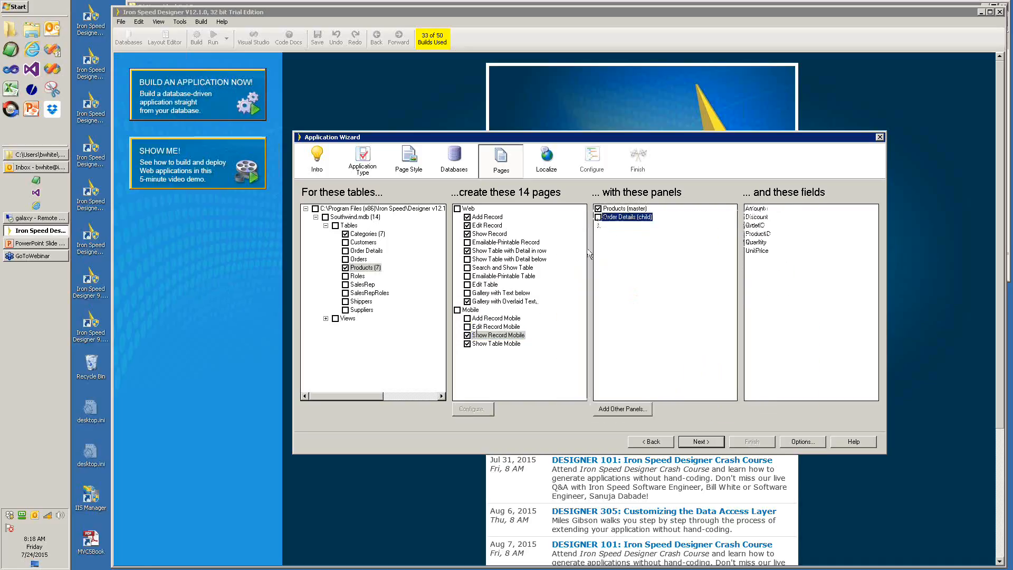
left_click(499, 344)
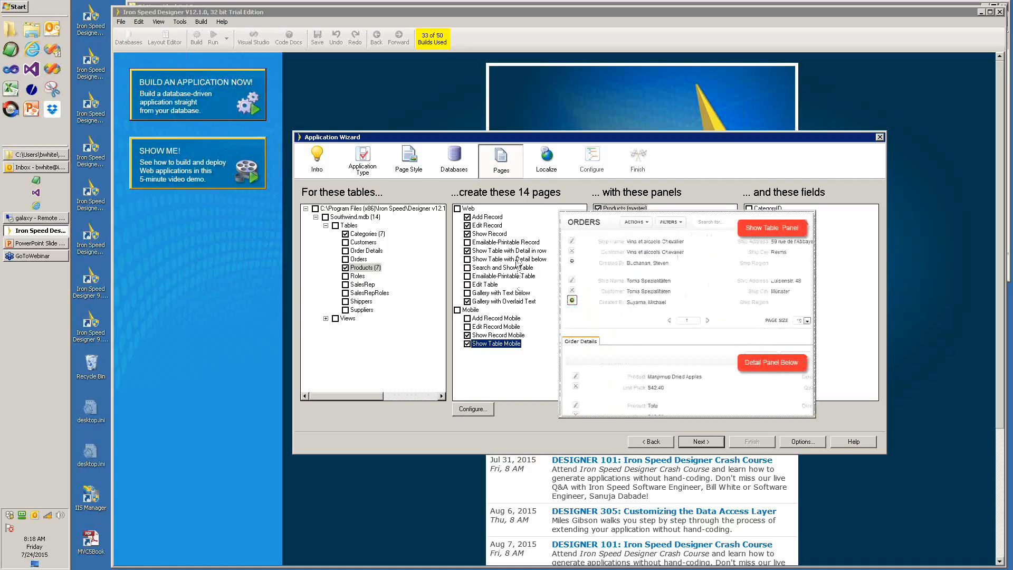
left_click(346, 293)
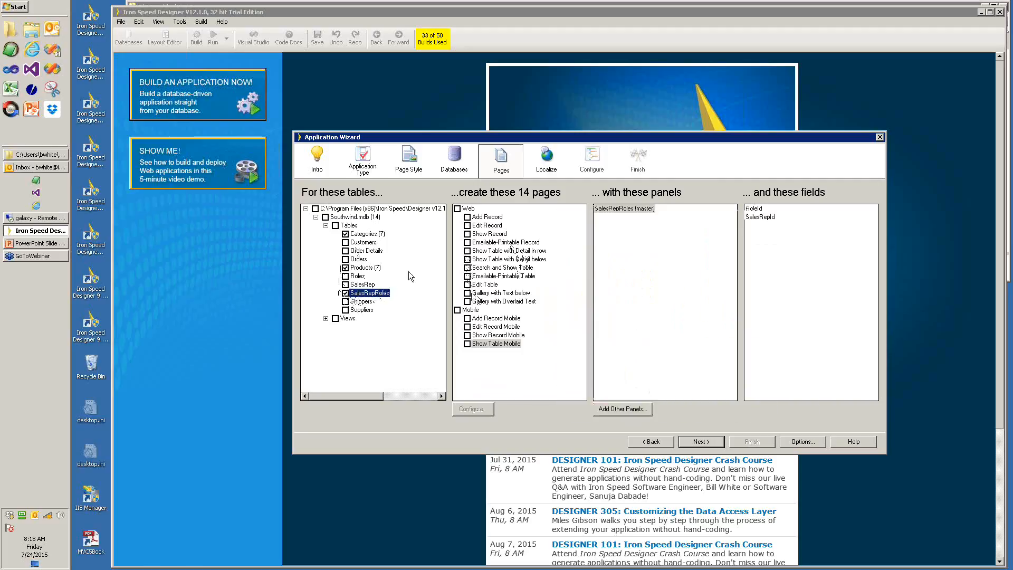
- Try Add Record and Gallery with Overlaid Text pages for SalesRepRoles, then uncheck SalesRepRoles again
left_click(467, 217)
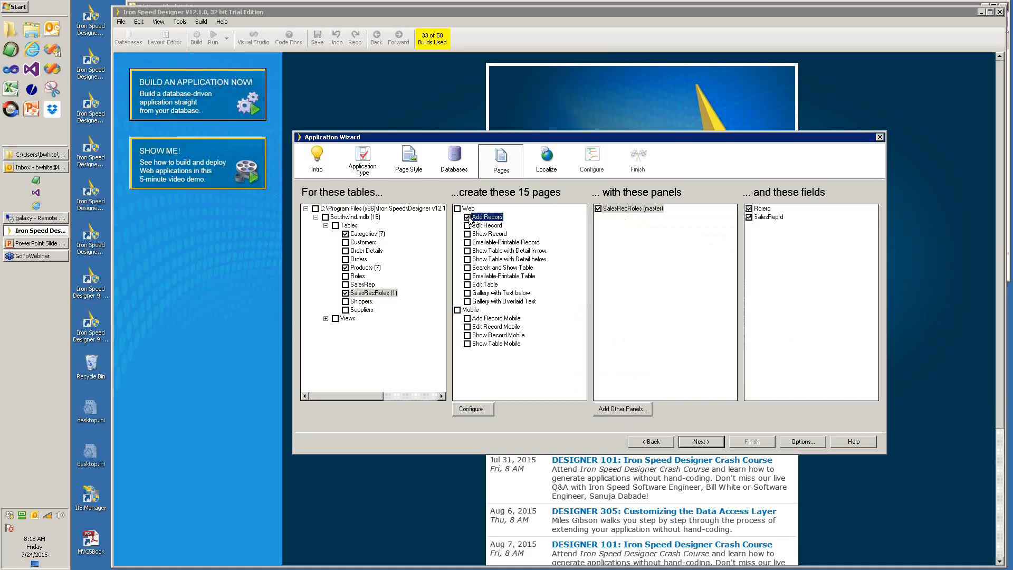
left_click(468, 302)
mouse_move(478, 220)
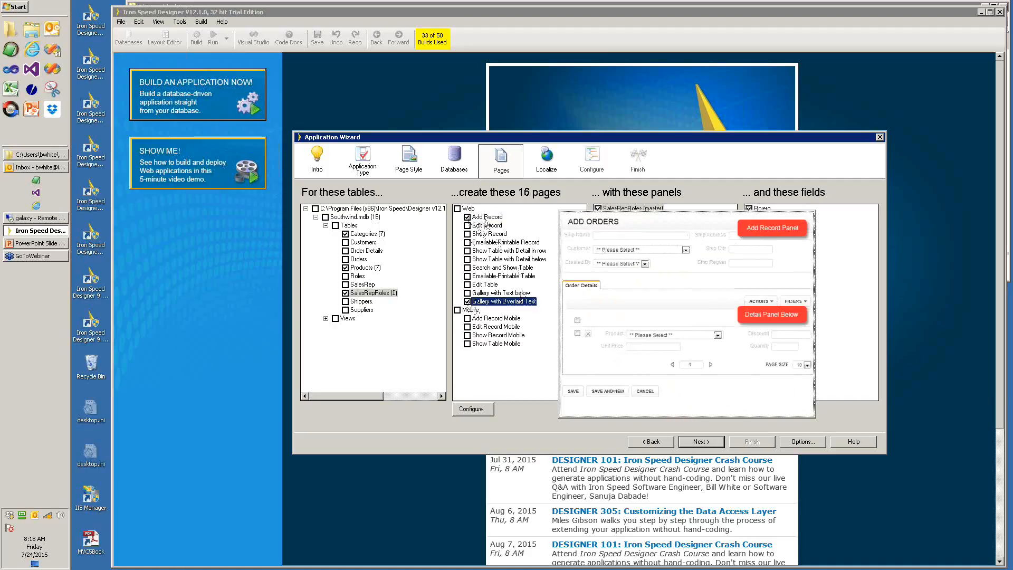
left_click(485, 218)
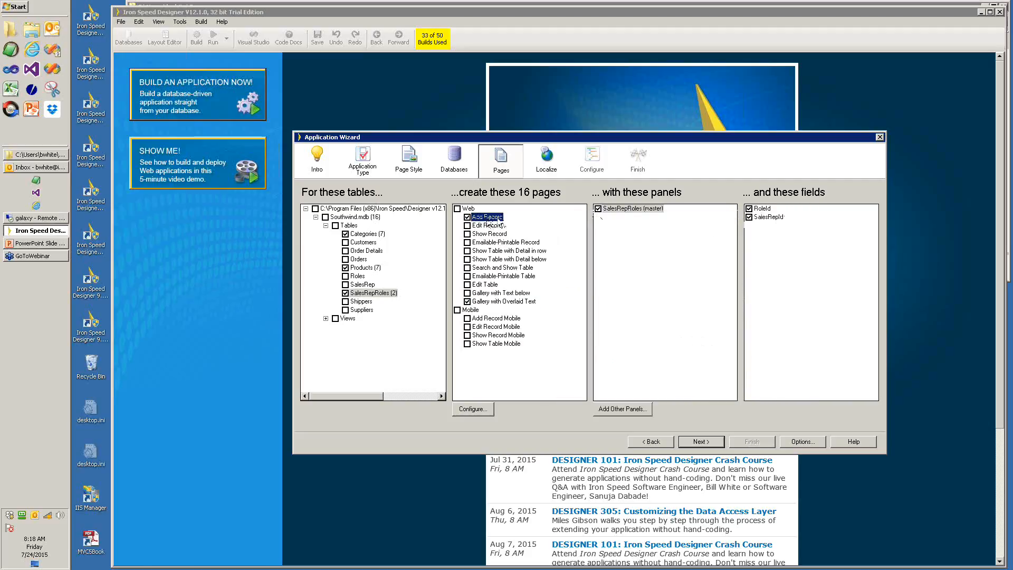
left_click(491, 225)
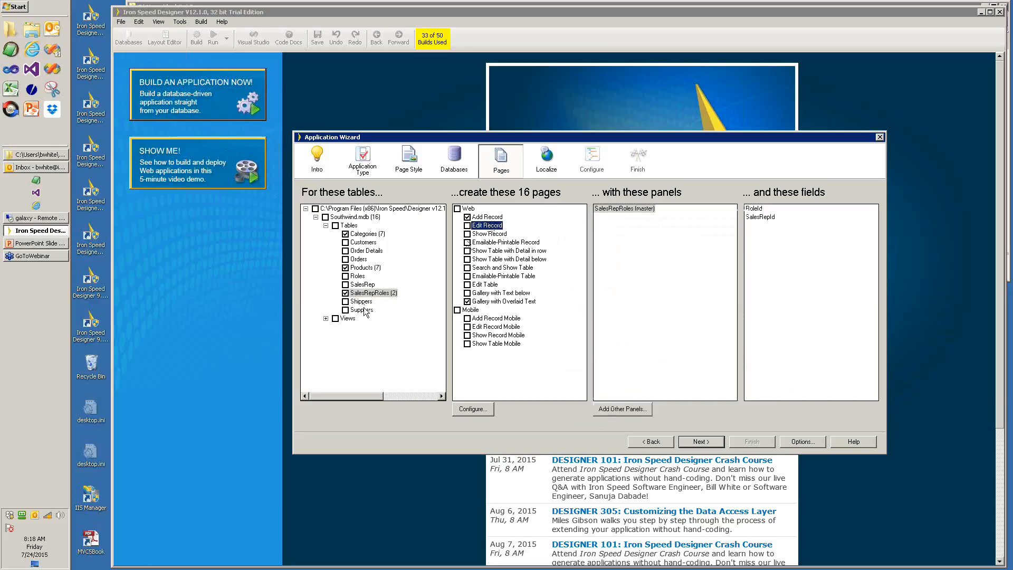
left_click(346, 293)
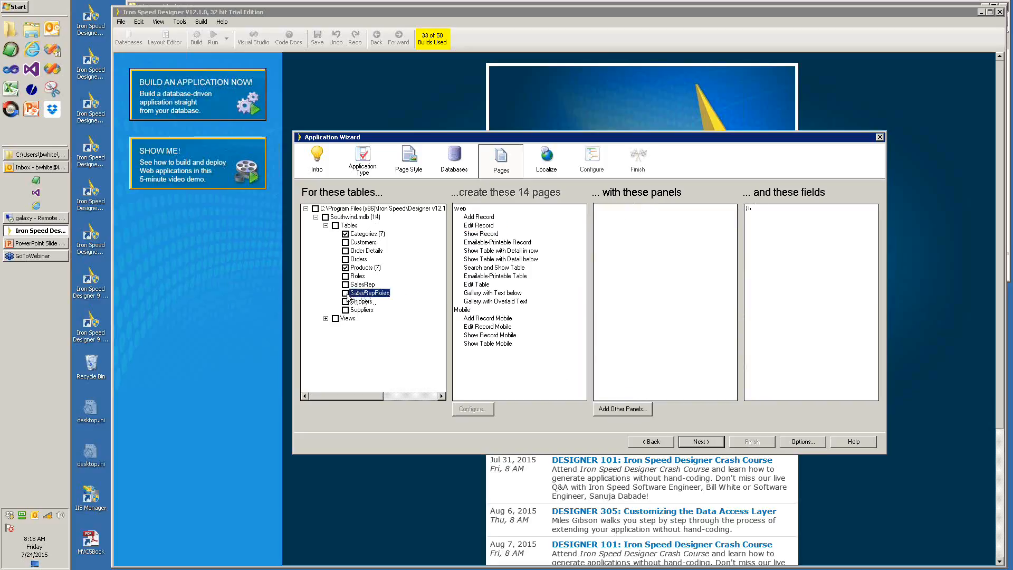
- Include the SalesRep table and review its Add Record page panels
left_click(345, 285)
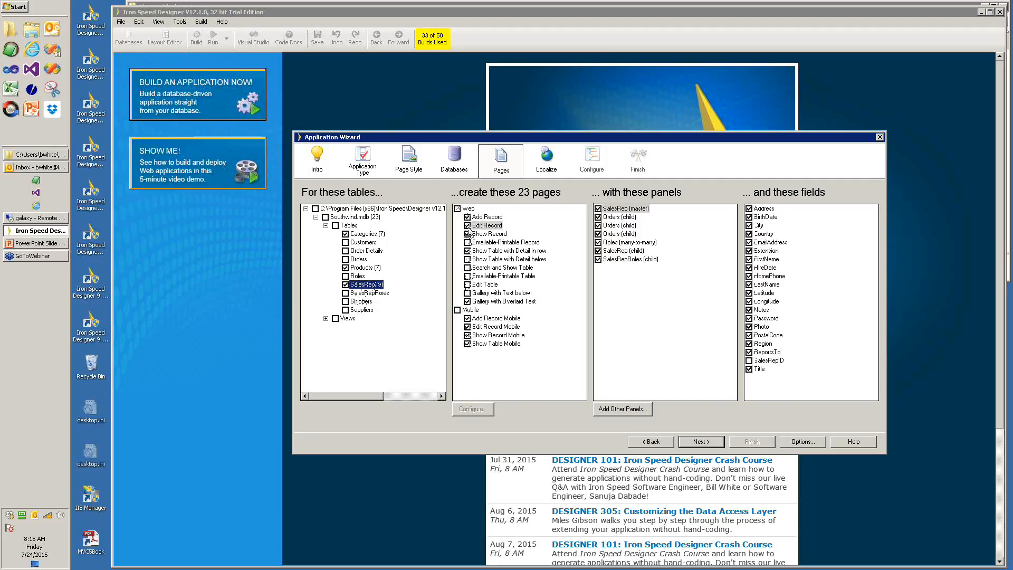
left_click(486, 217)
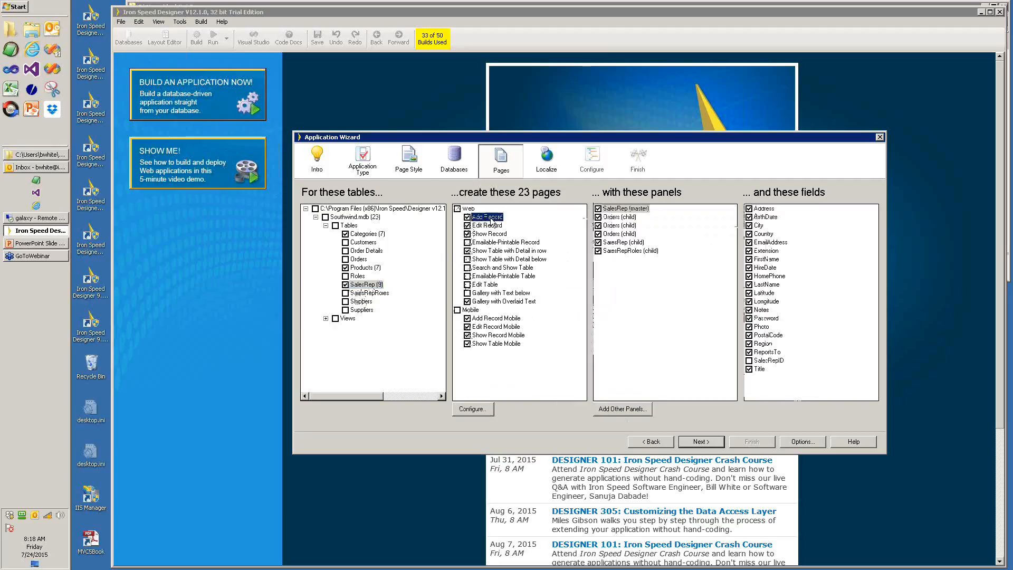
left_click(614, 233)
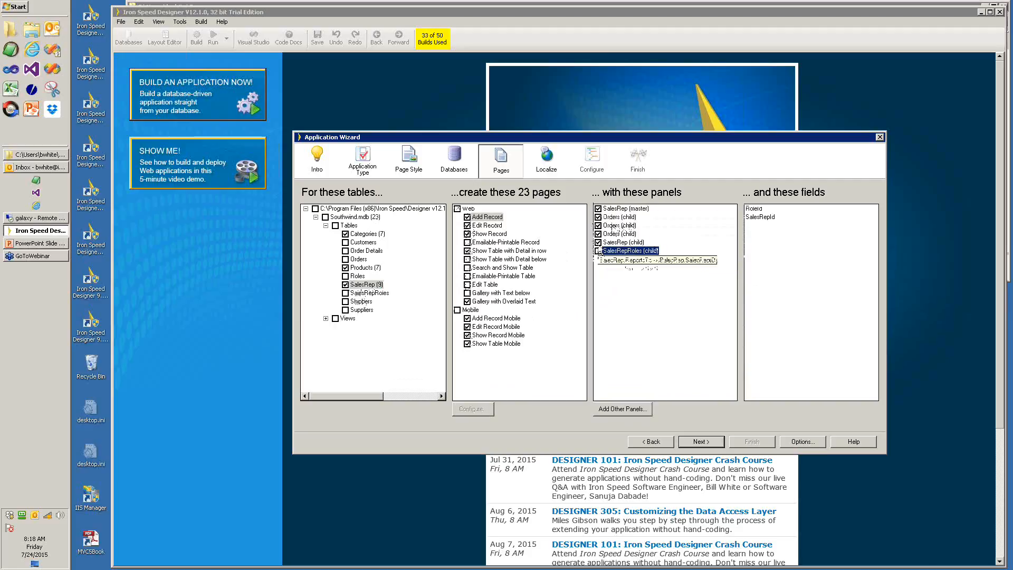
left_click(601, 218)
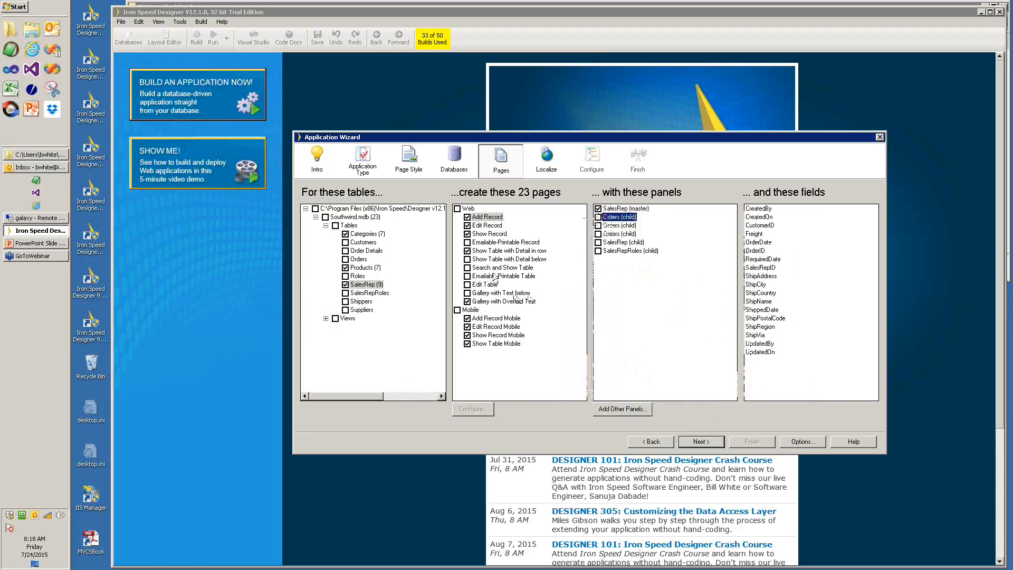
- Drop the SalesRepRoles, SalesRep and Roles panels from SalesRep's Edit Record page
left_click(486, 226)
left_click(612, 259)
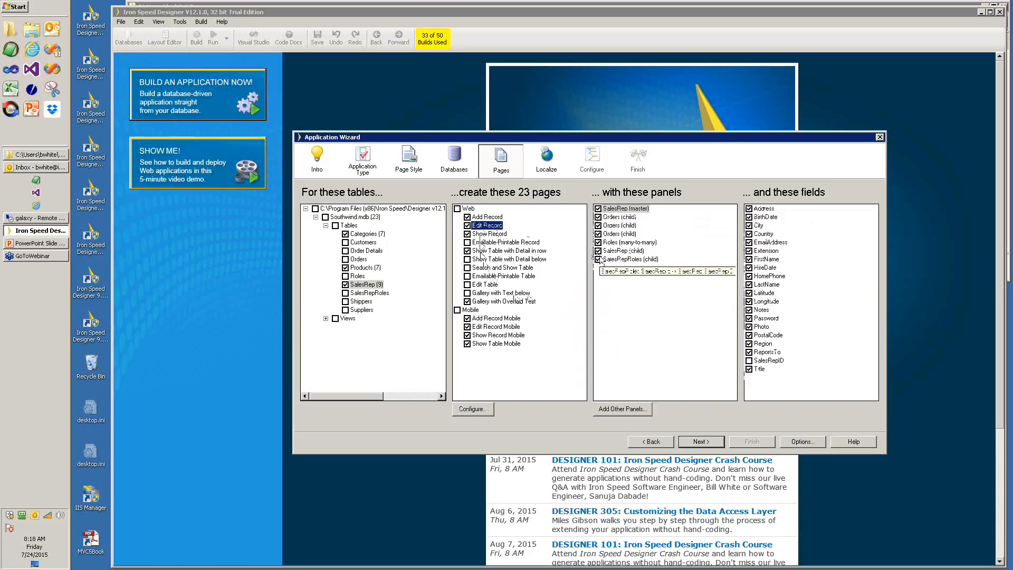
left_click(597, 259)
left_click(598, 251)
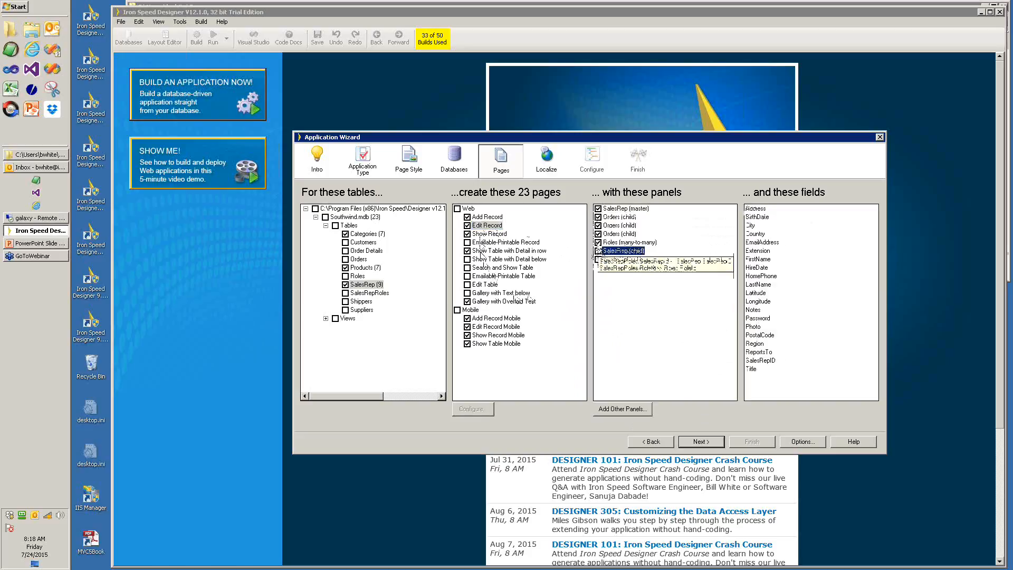
left_click(598, 242)
left_click(598, 234)
left_click(598, 225)
left_click(598, 217)
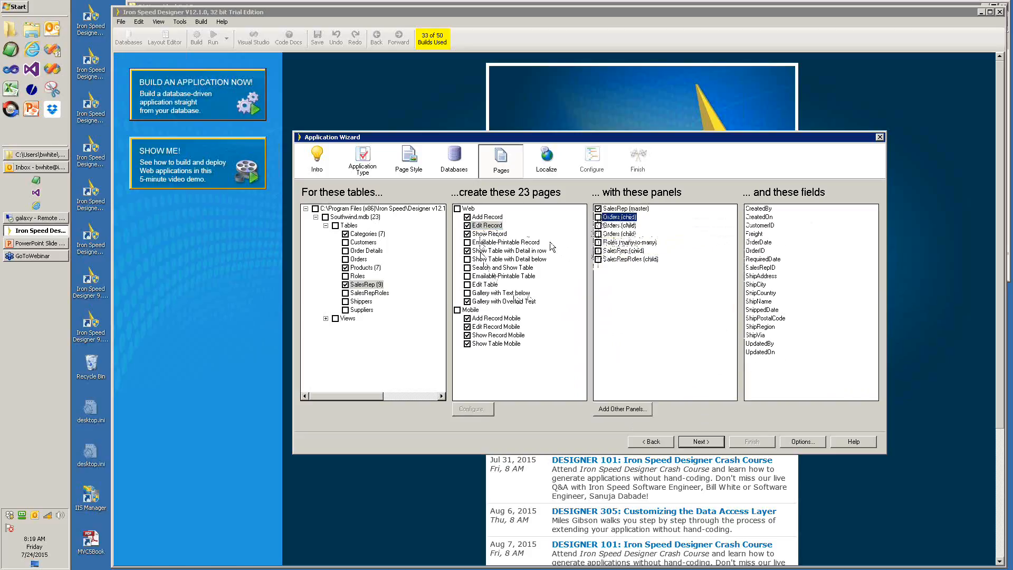
mouse_move(511, 253)
- Review the SalesRep parent, SalesRep child and Orders panels on the Show Record page
left_click(481, 235)
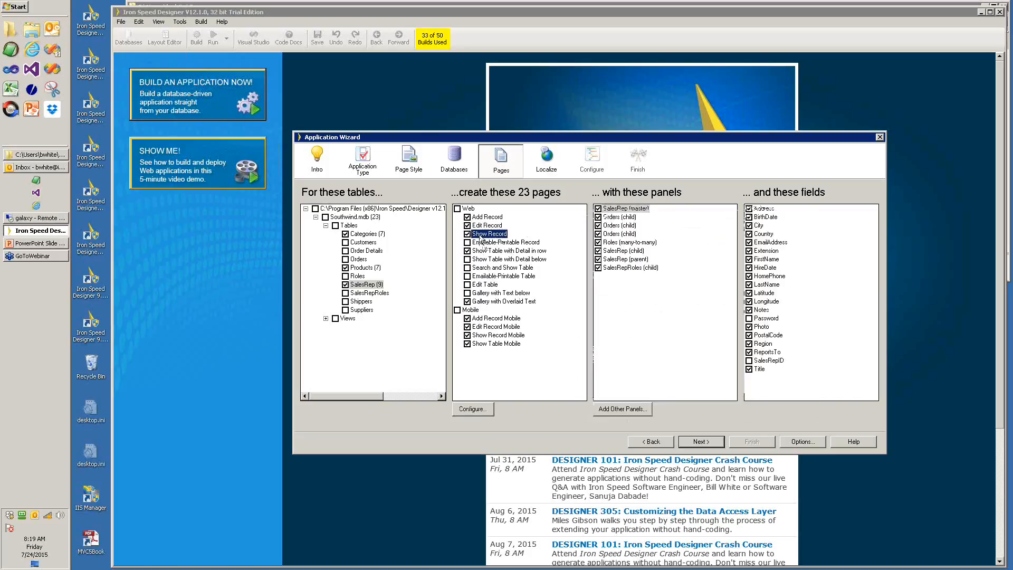
left_click(612, 259)
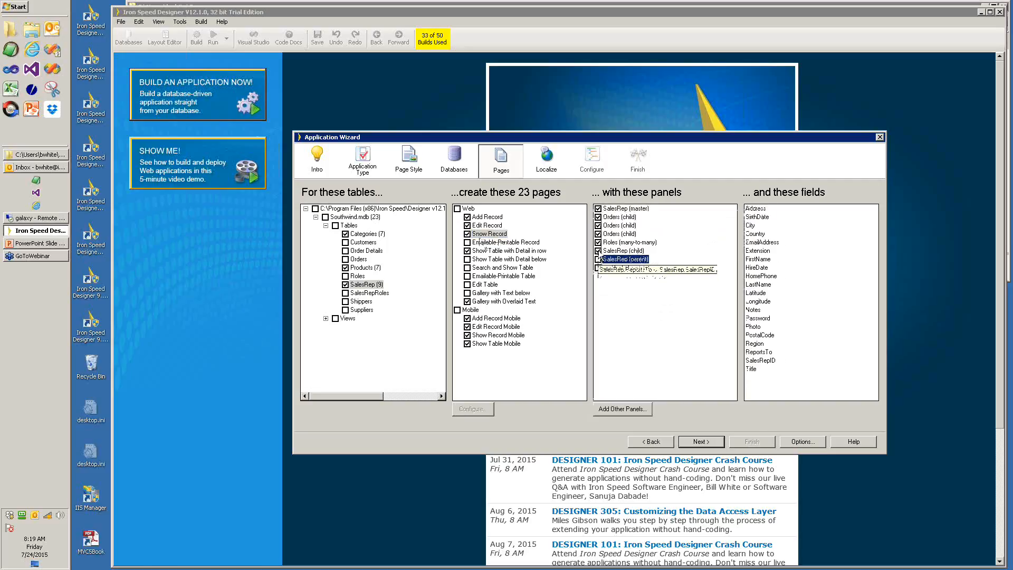
left_click(600, 251)
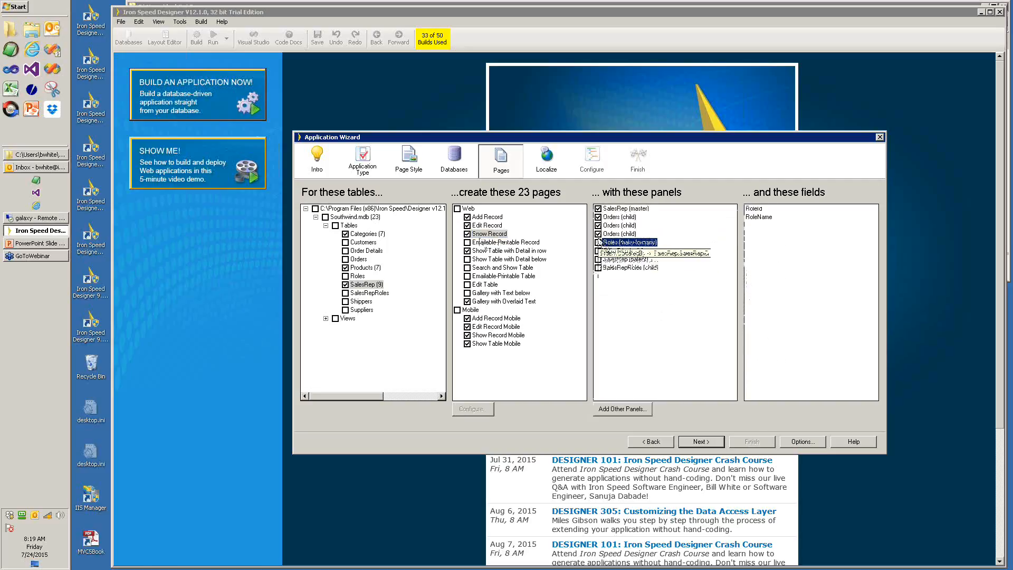
left_click(601, 217)
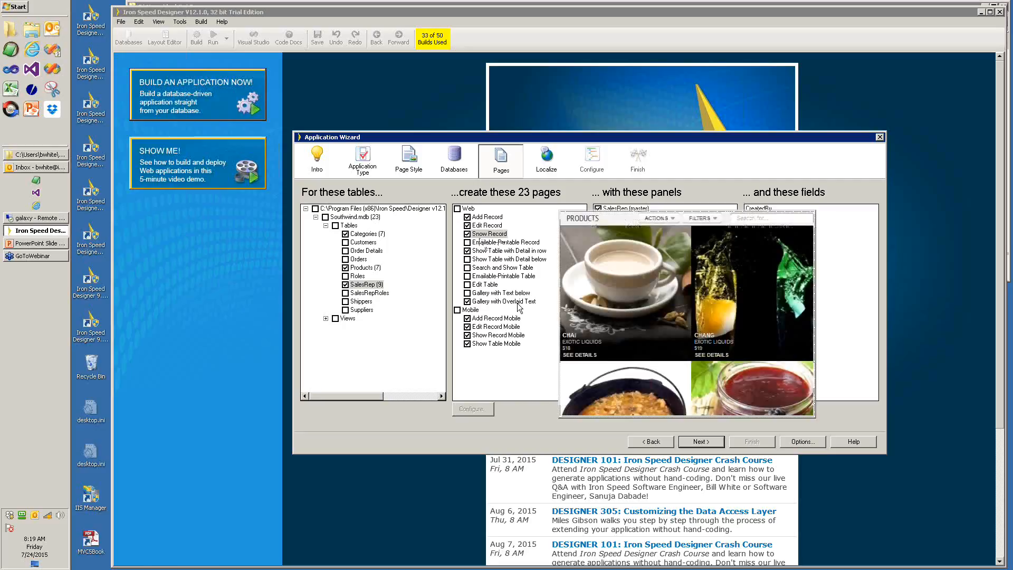
- Drop SalesRepRoles, SalesRep, Roles and extra Orders panels from the Show Table with Detail in row page
left_click(485, 252)
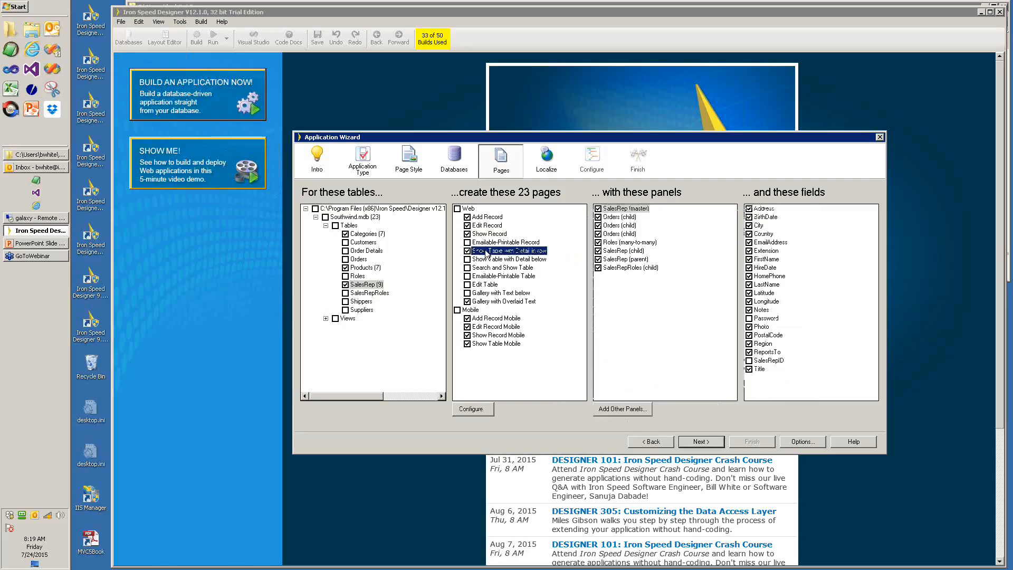
left_click(601, 269)
left_click(599, 259)
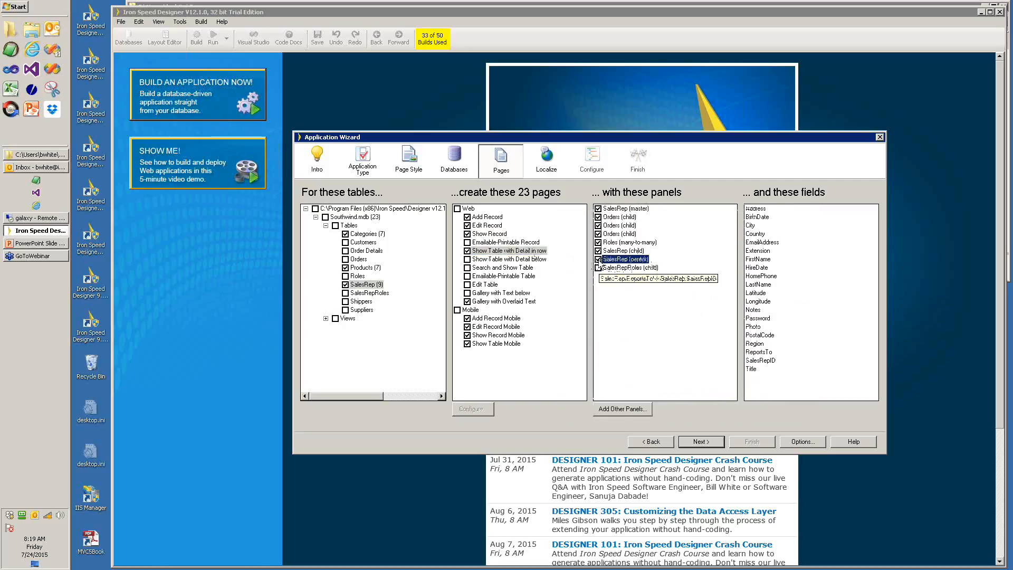
left_click(599, 251)
left_click(600, 243)
left_click(599, 234)
left_click(600, 226)
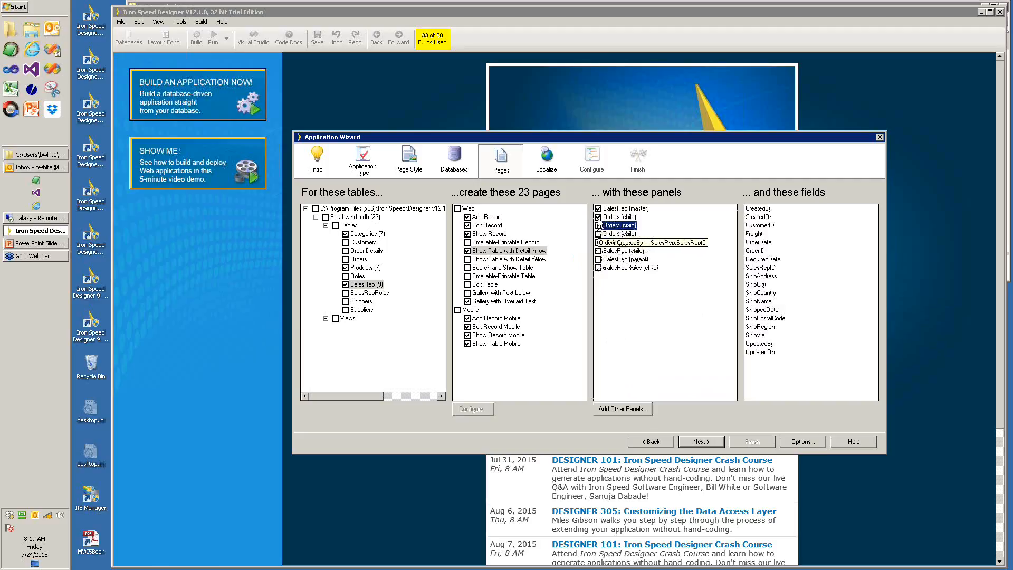
left_click(599, 216)
mouse_move(529, 240)
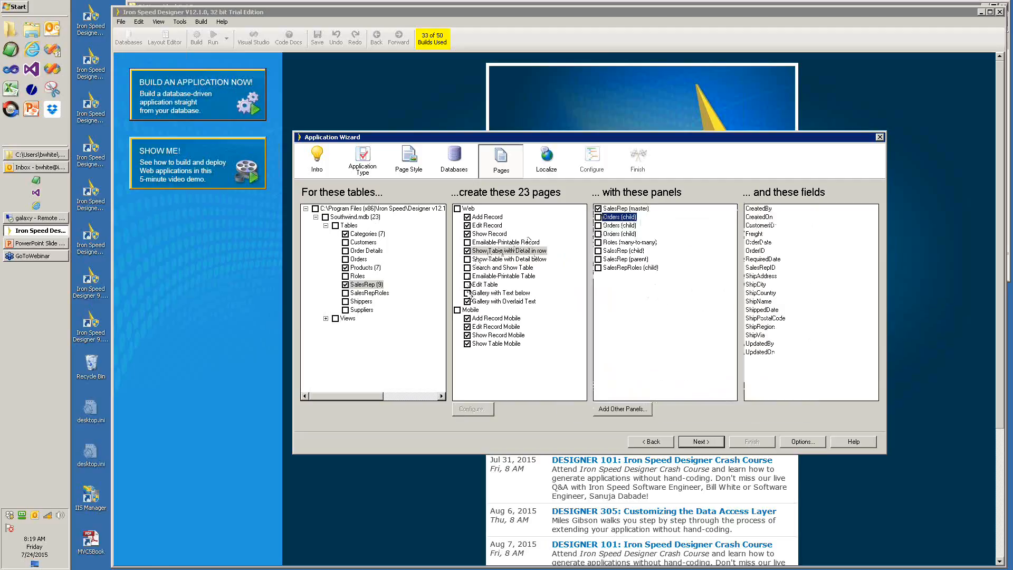
- Skip SalesRep's Add and Edit Record Mobile pages, then include the Orders table (30 pages)
left_click(485, 302)
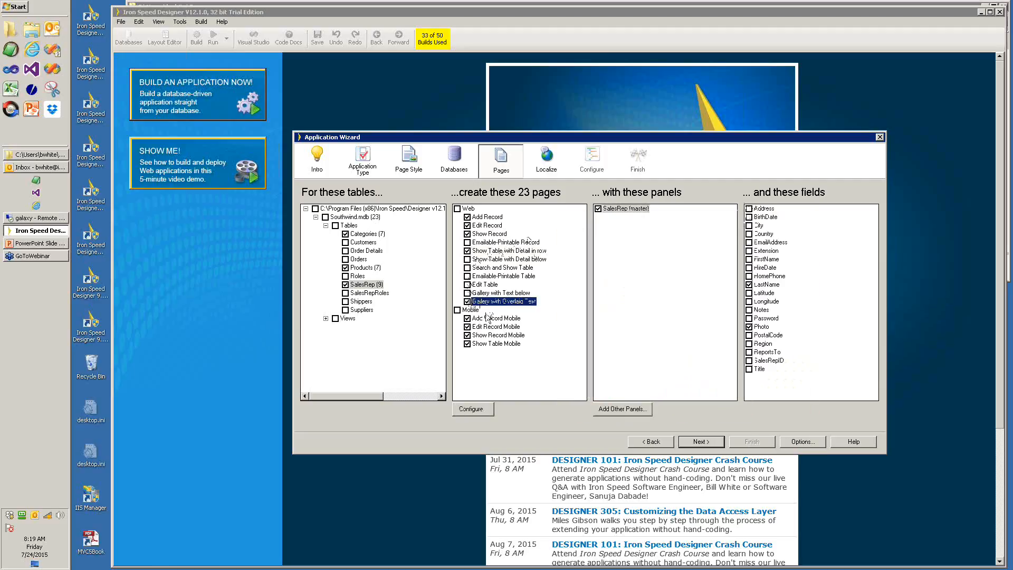
left_click(467, 319)
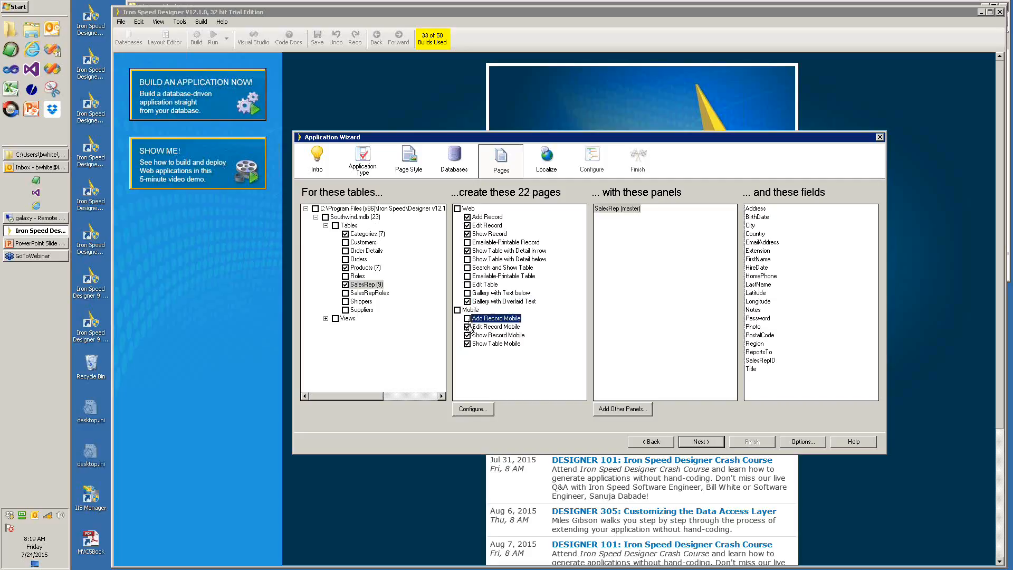
left_click(467, 327)
mouse_move(476, 342)
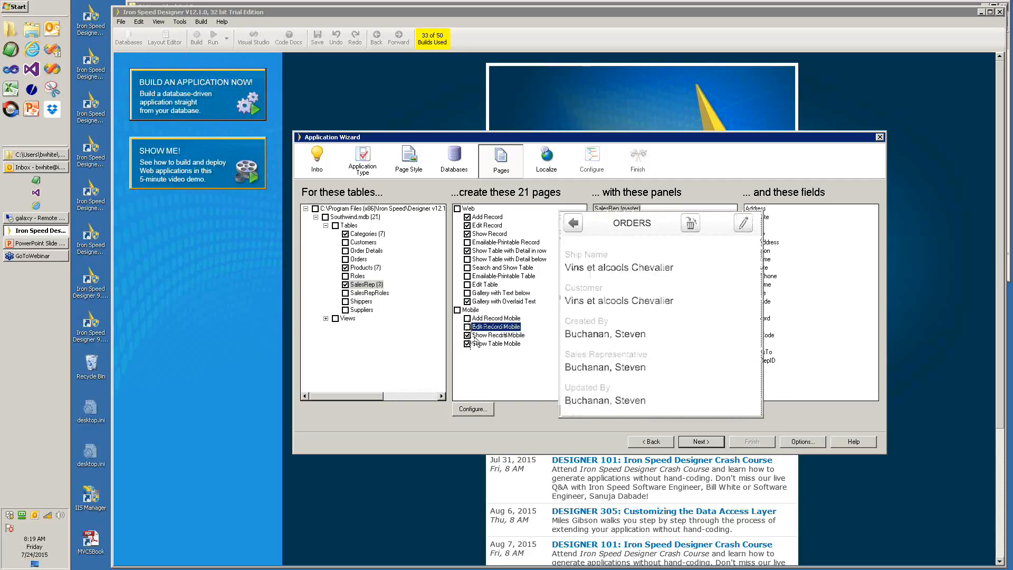
left_click(520, 337)
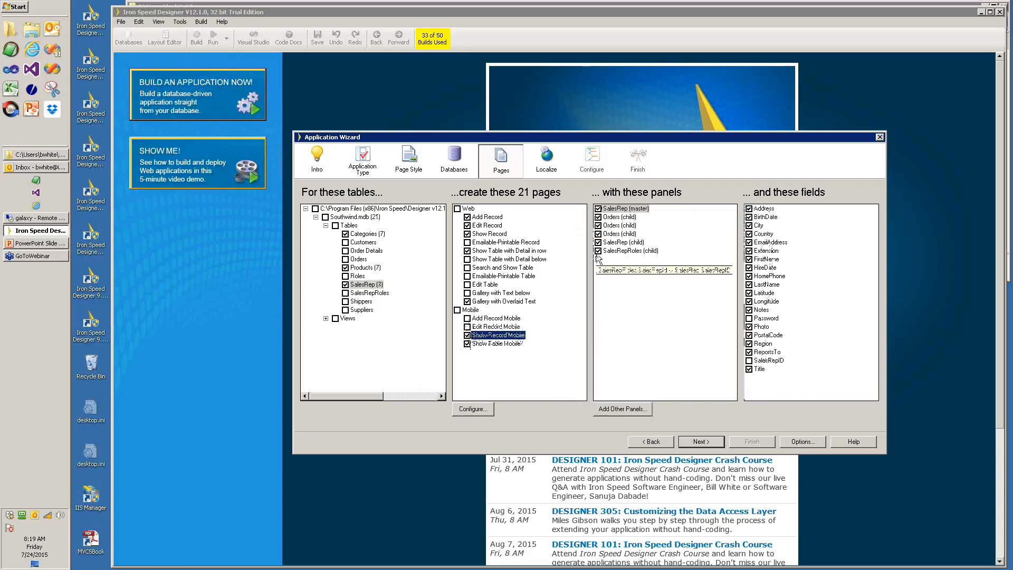
mouse_move(617, 234)
left_mouse_down()
mouse_move(616, 249)
mouse_move(611, 217)
left_mouse_up()
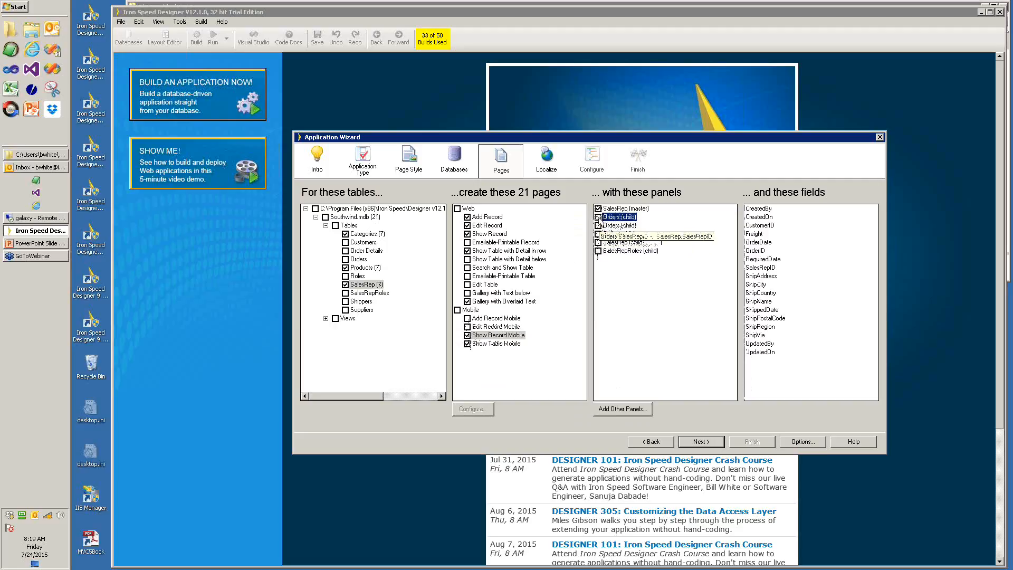
left_click(492, 344)
mouse_move(514, 341)
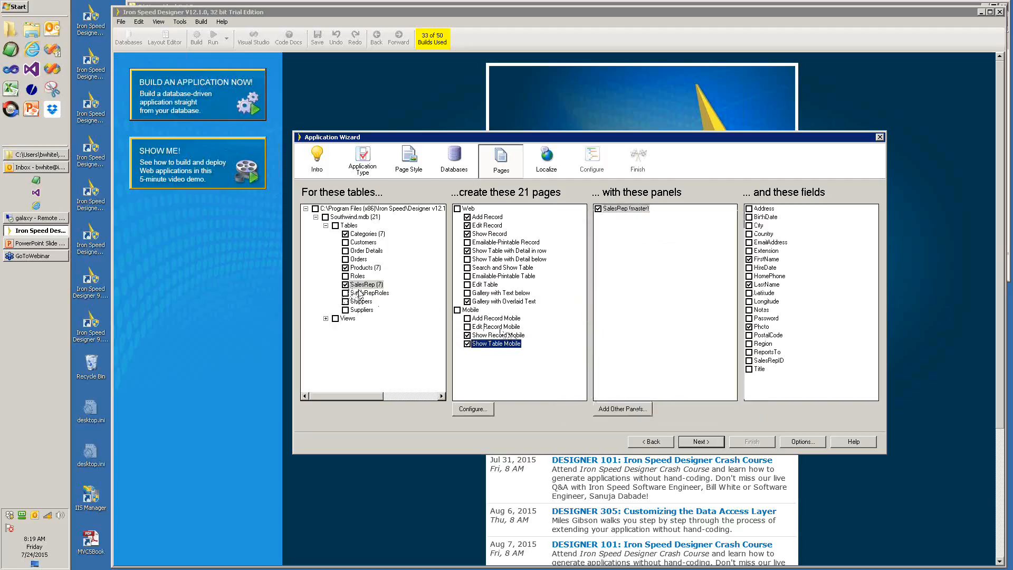
left_click(345, 259)
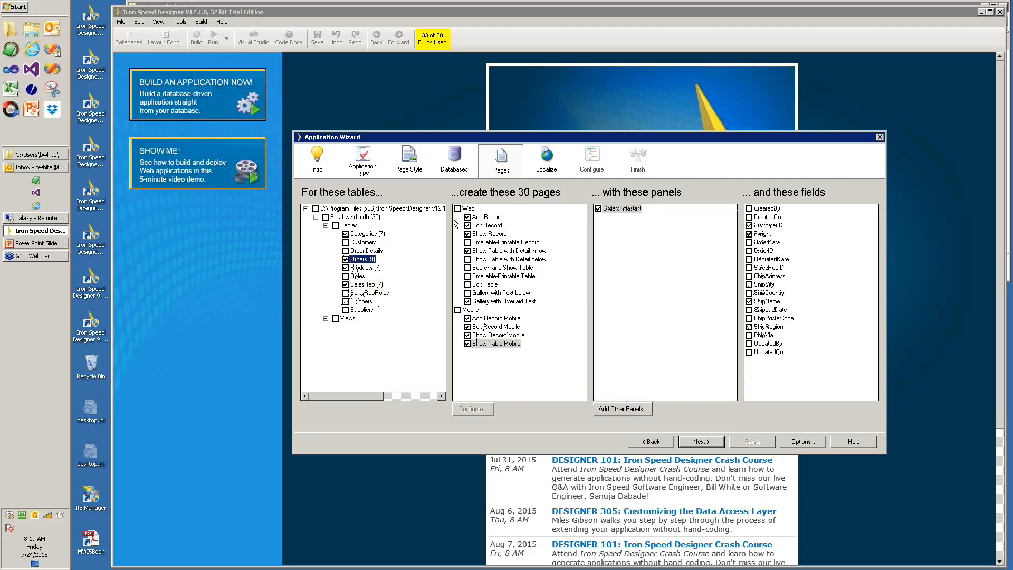
- Remove the Products panel and all three SalesRep panels from the Orders Show Record page
left_click(488, 217)
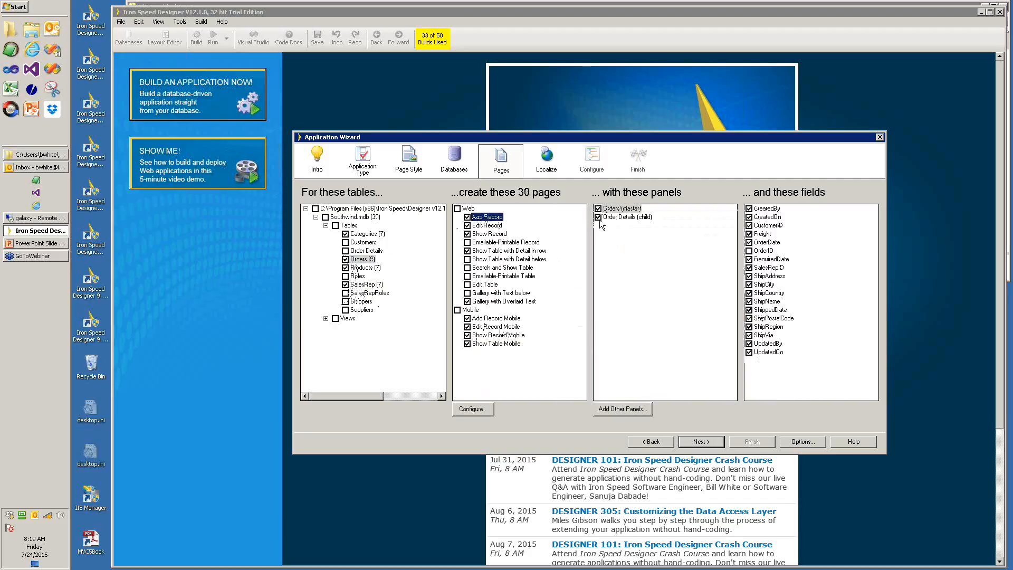
mouse_move(491, 222)
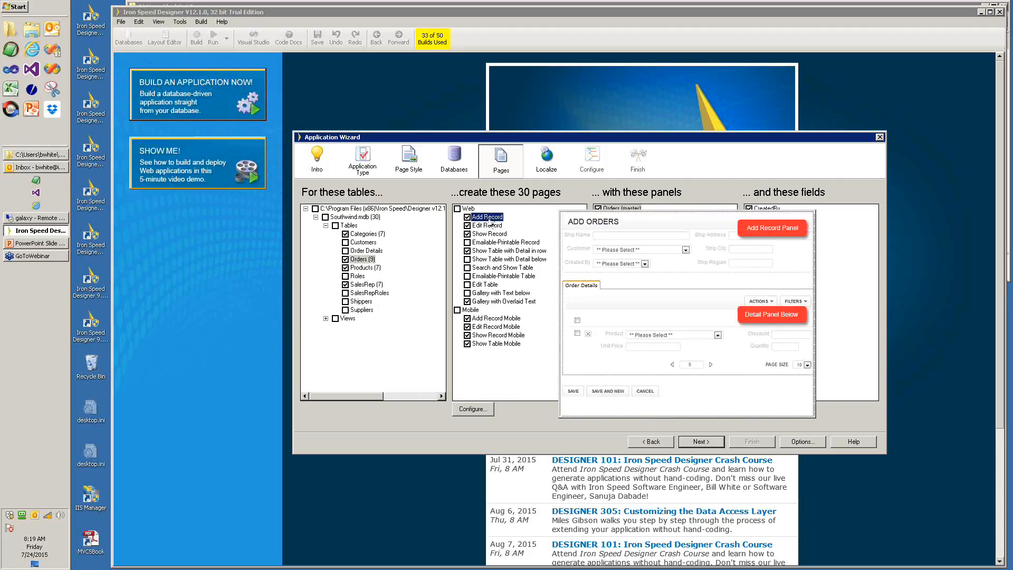
left_click(480, 225)
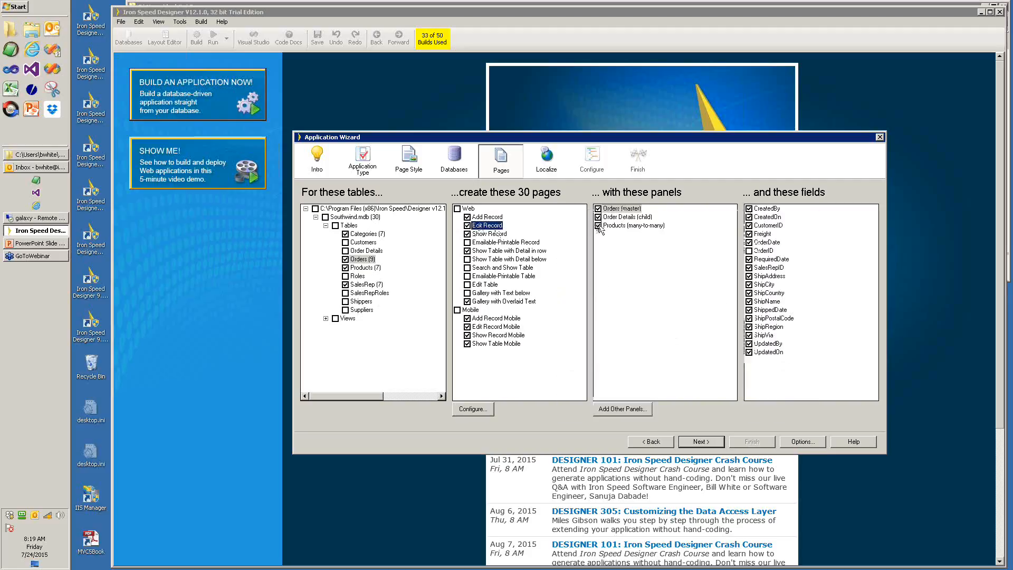
left_click(601, 227)
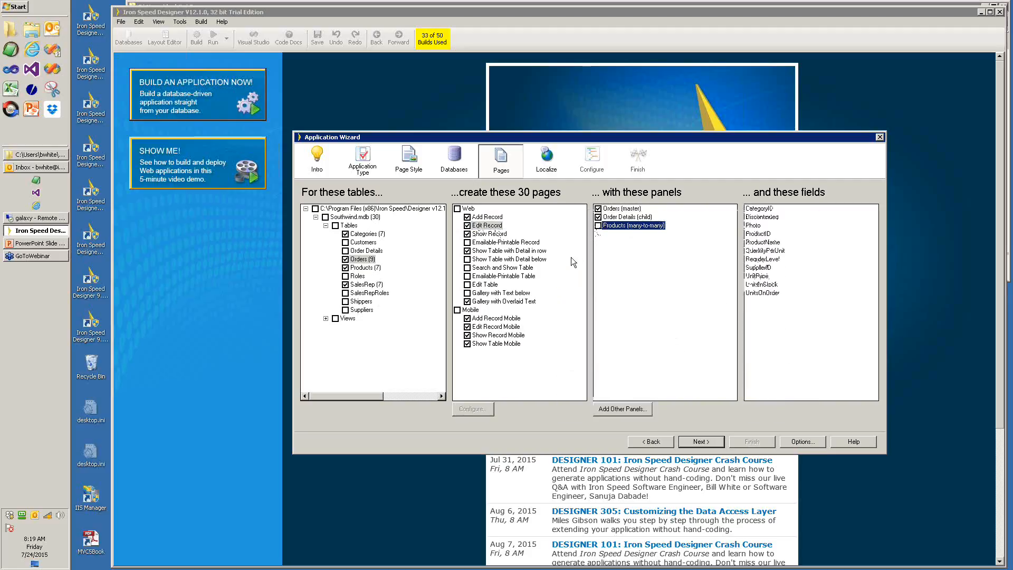
left_click(488, 234)
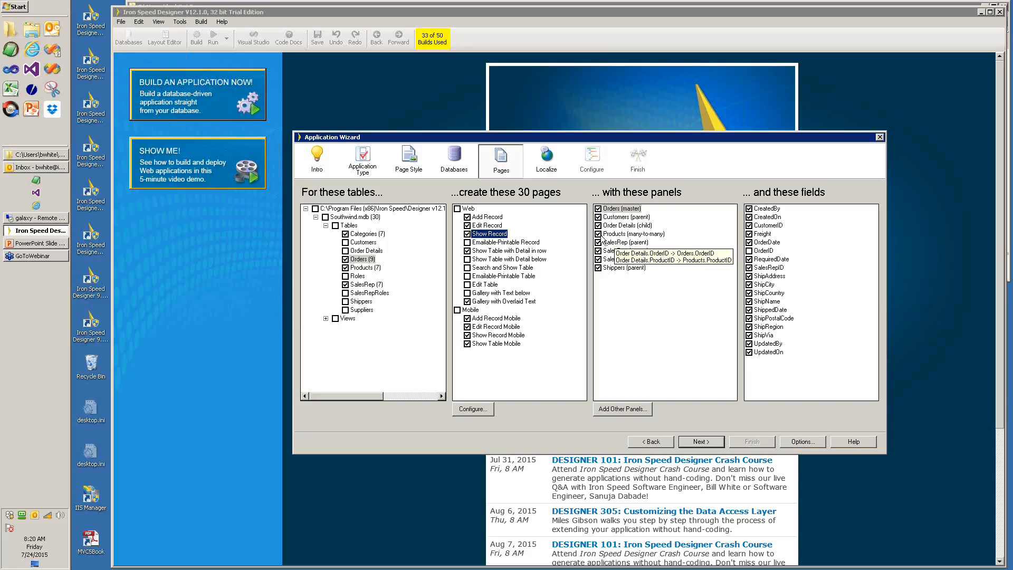
left_click(598, 235)
left_click(598, 243)
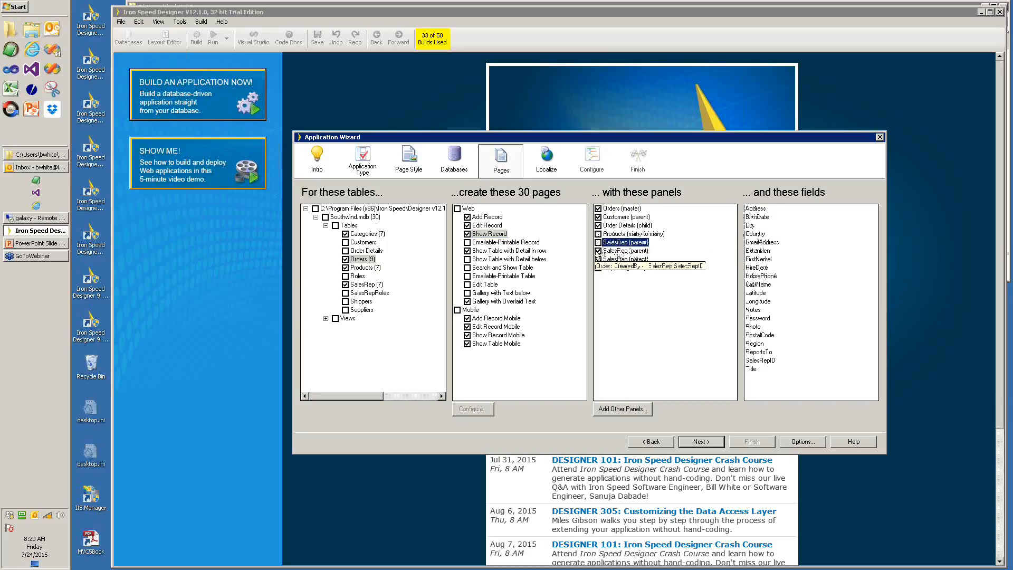
left_click(599, 251)
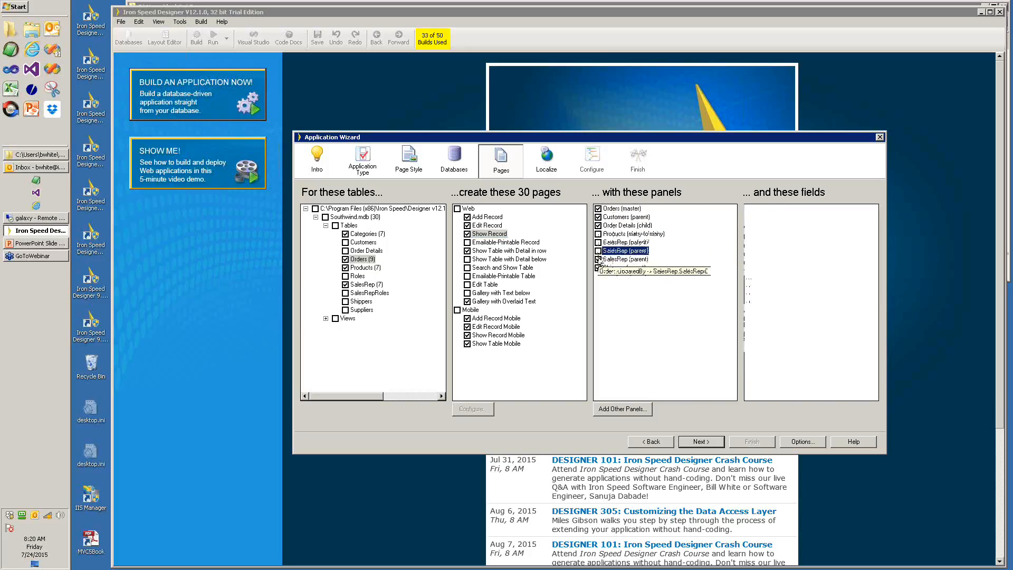
left_click(598, 260)
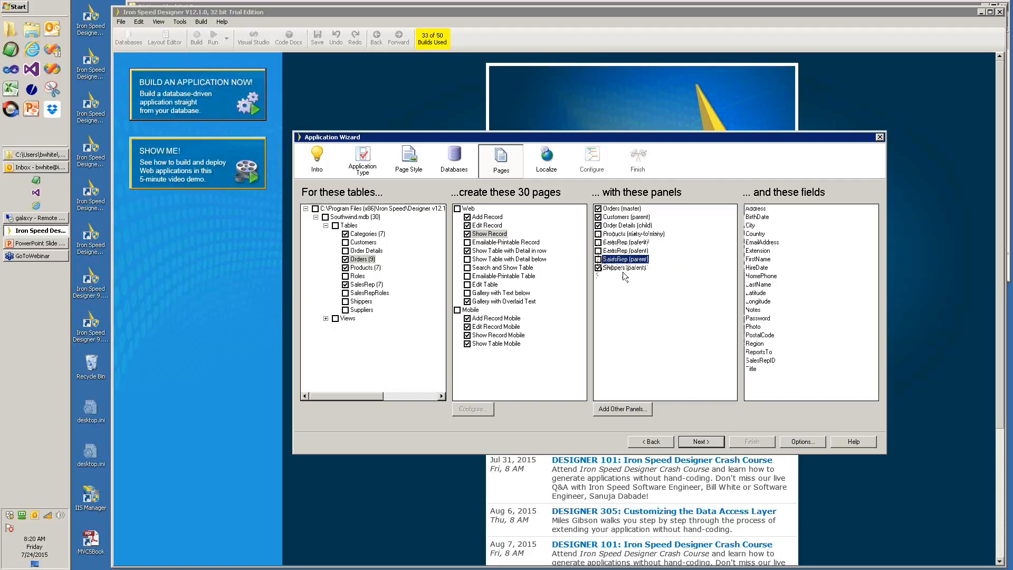
- Remove Customers, Products and the three SalesRep panels from the Orders detail-in-row table page
left_click(486, 251)
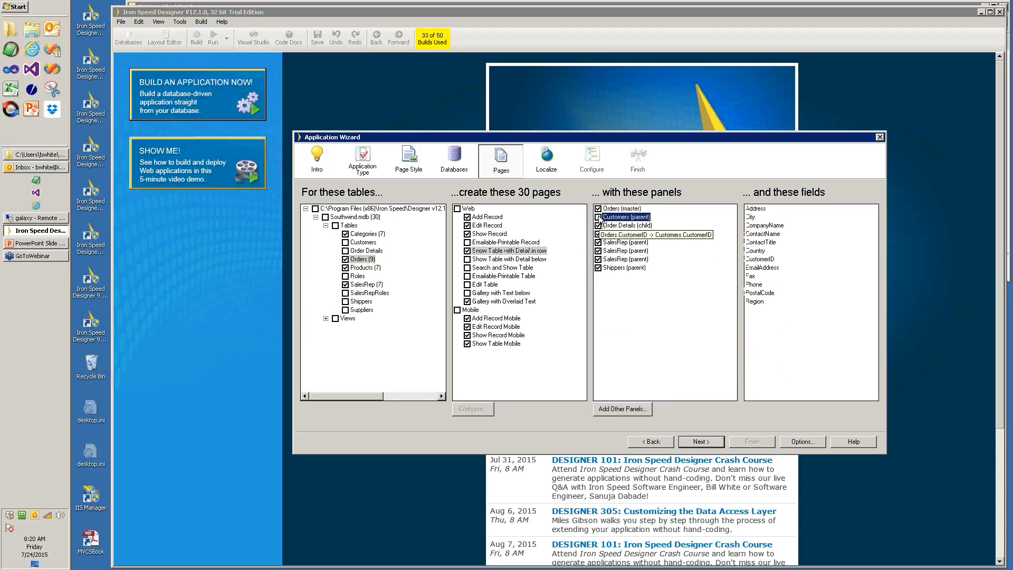
left_click(598, 216)
left_click(607, 234)
left_click(598, 242)
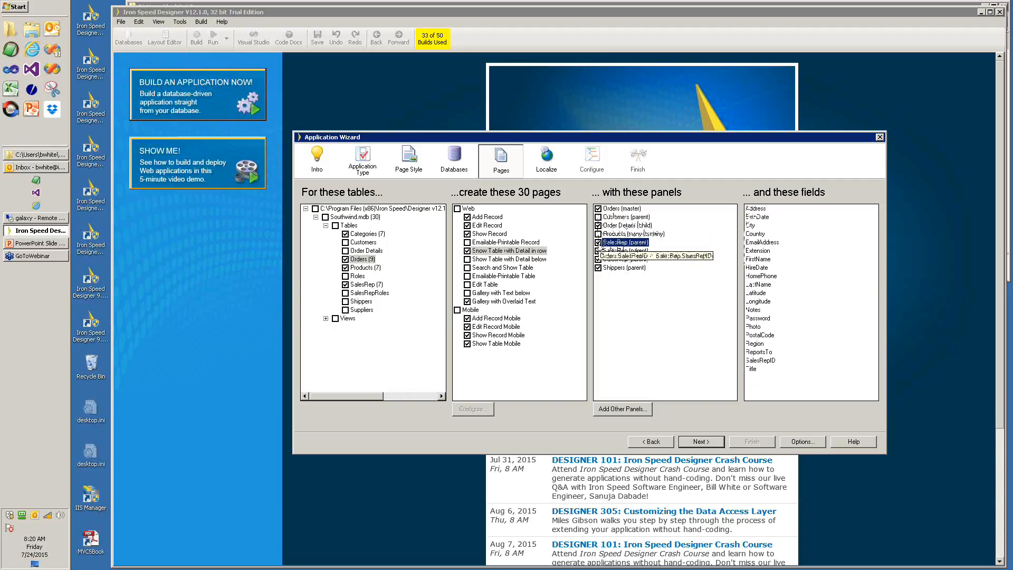
left_click(598, 250)
left_click(598, 259)
left_click(599, 268)
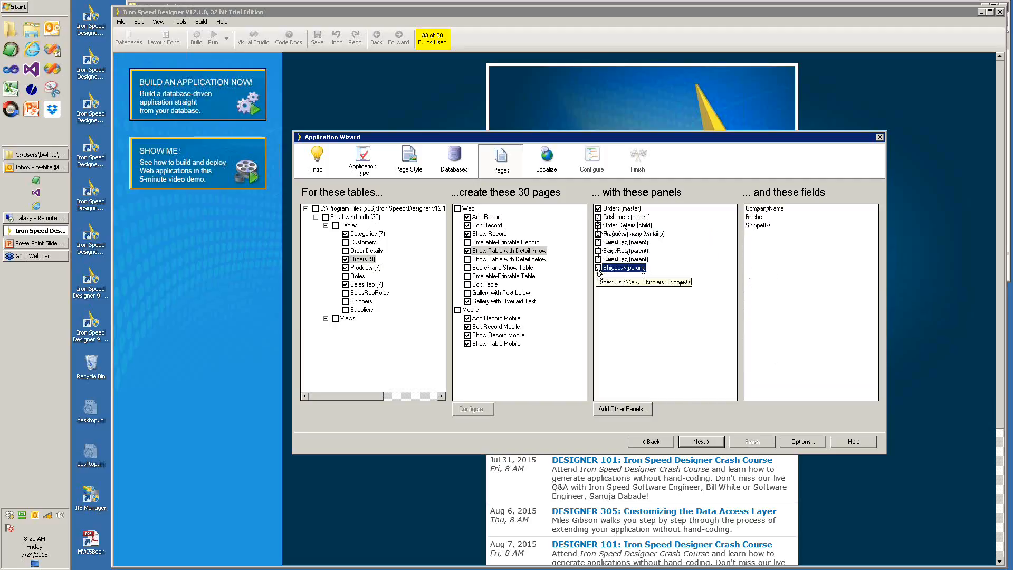
left_click(481, 304)
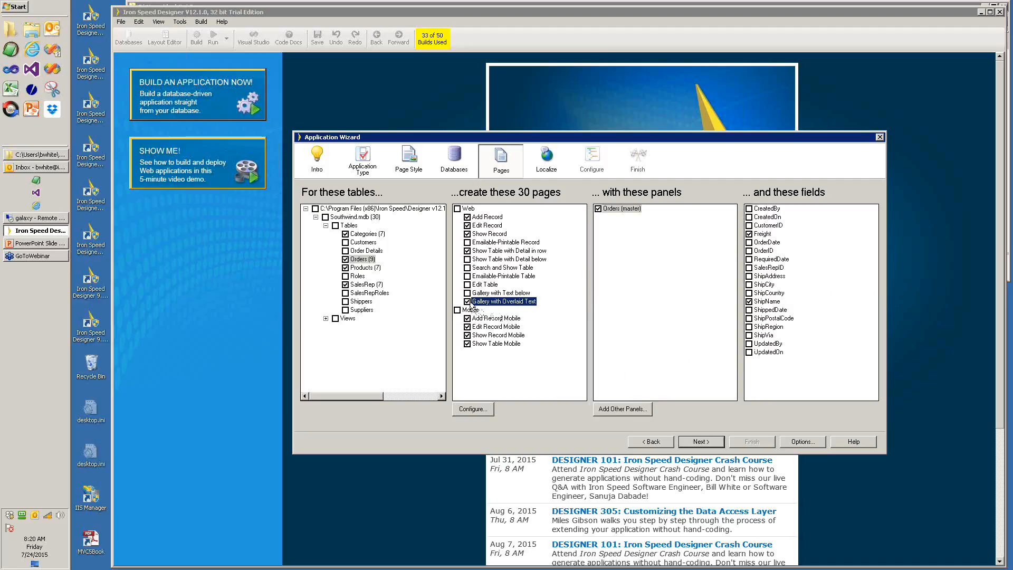
- Untick Orders' Gallery with Overlaid Text, Add Record Mobile and Edit Record Mobile pages, keeping the mobile record and table pages
left_click(468, 302)
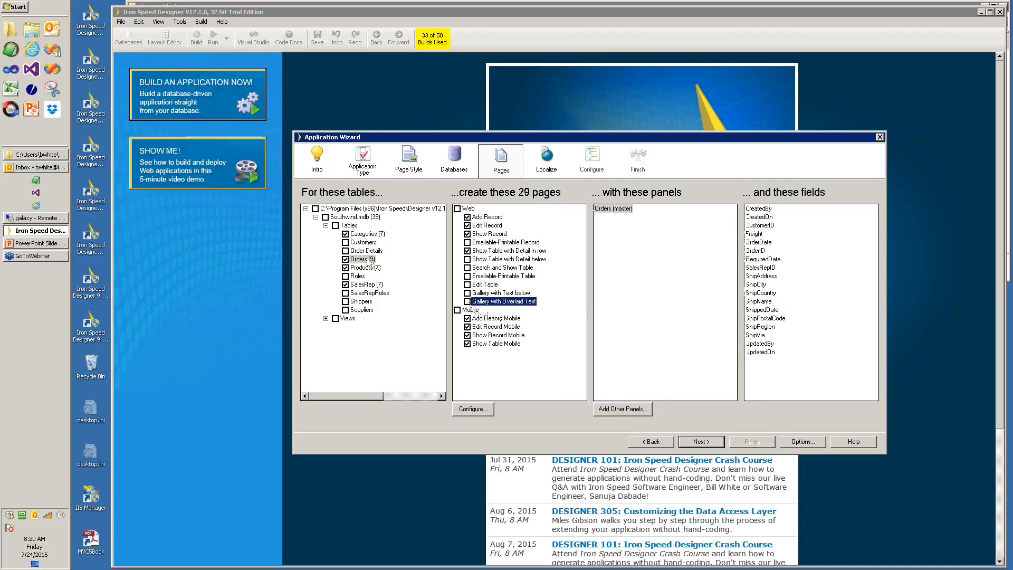
mouse_move(482, 300)
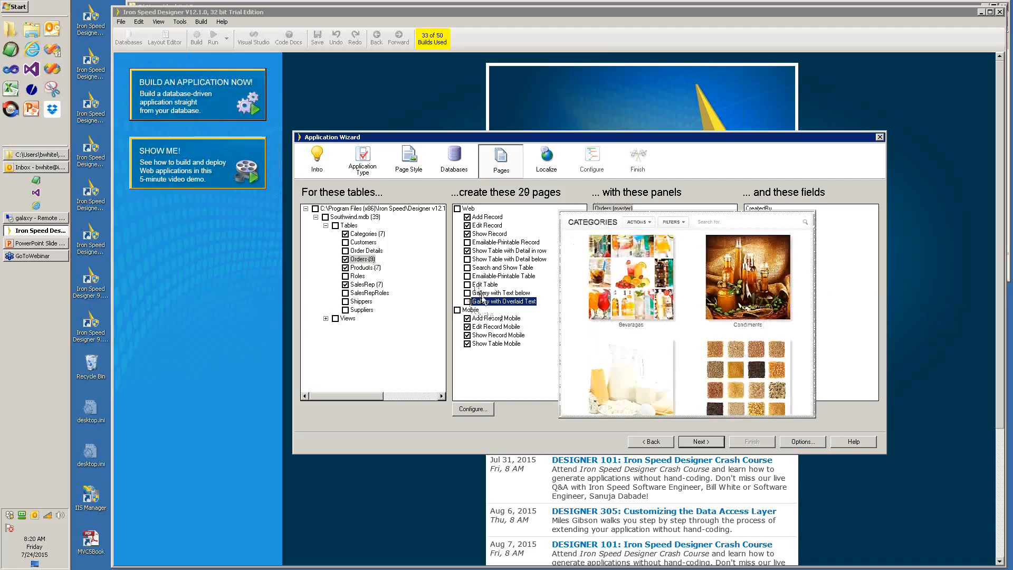
left_click(467, 318)
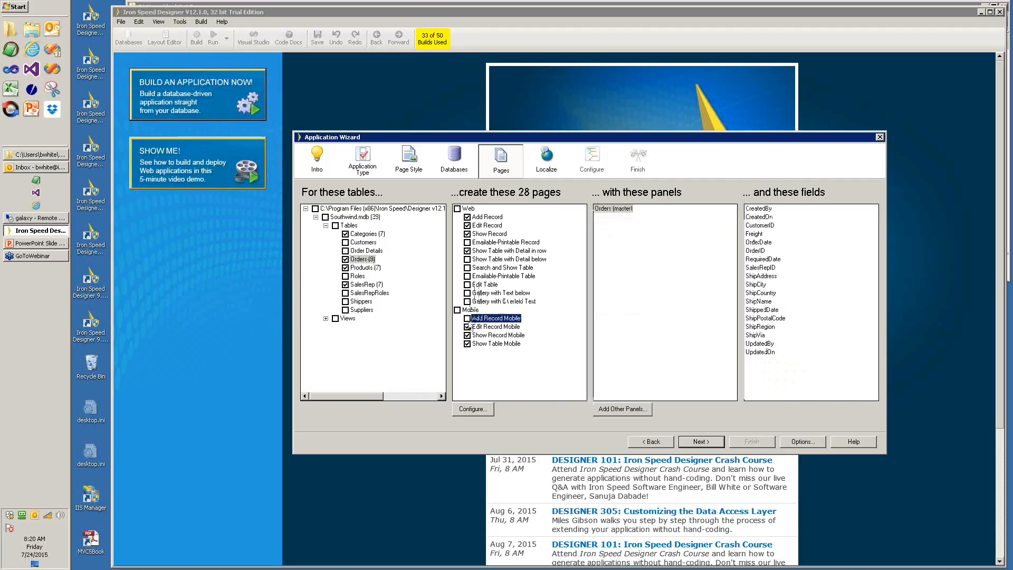
left_click(467, 326)
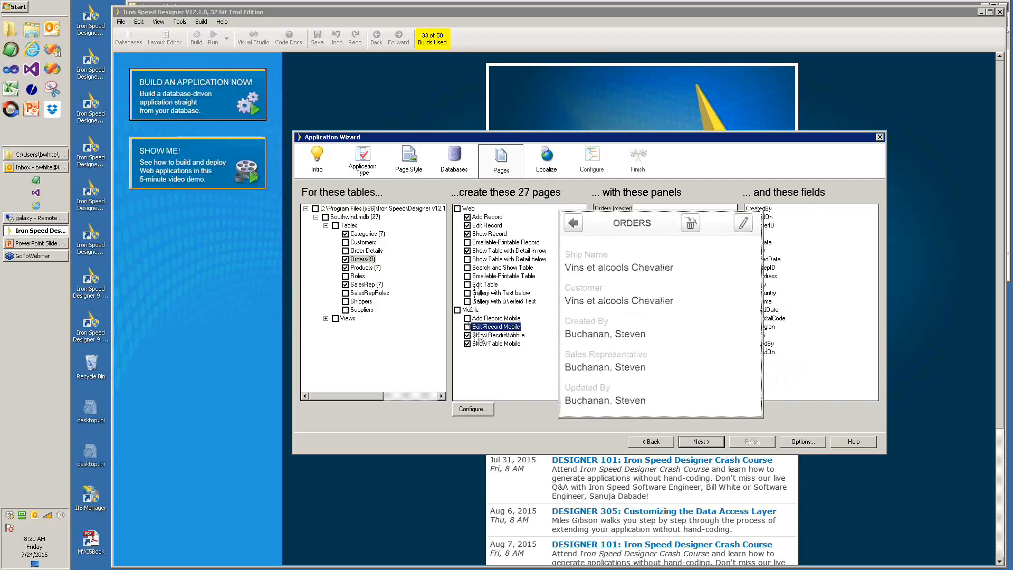
mouse_move(478, 336)
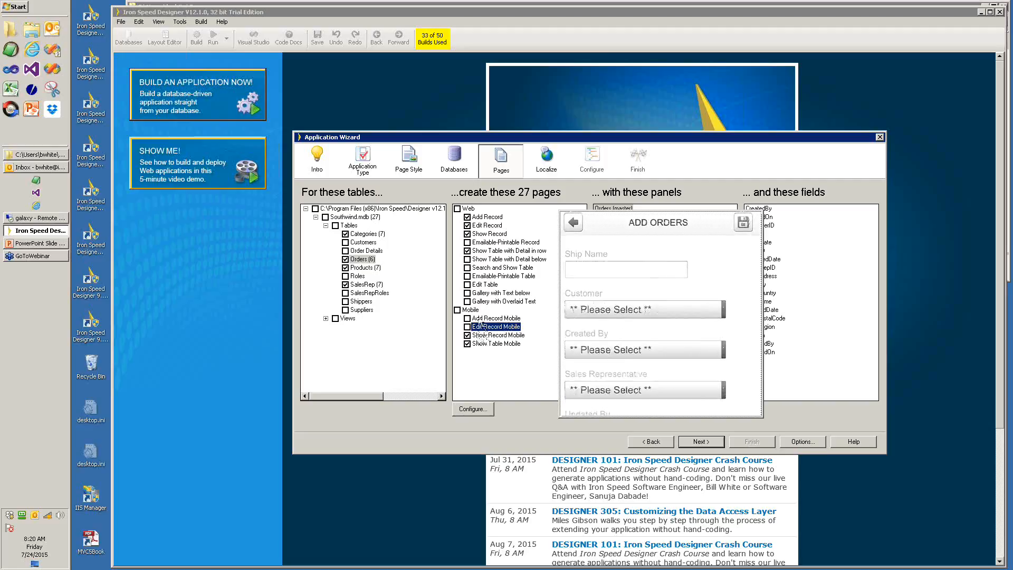
left_click(483, 336)
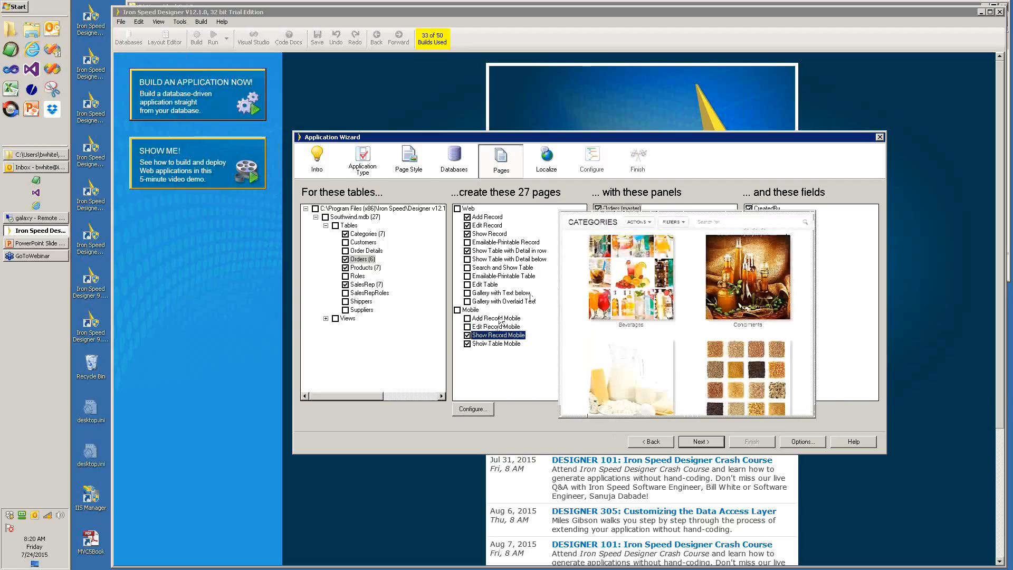
mouse_move(496, 328)
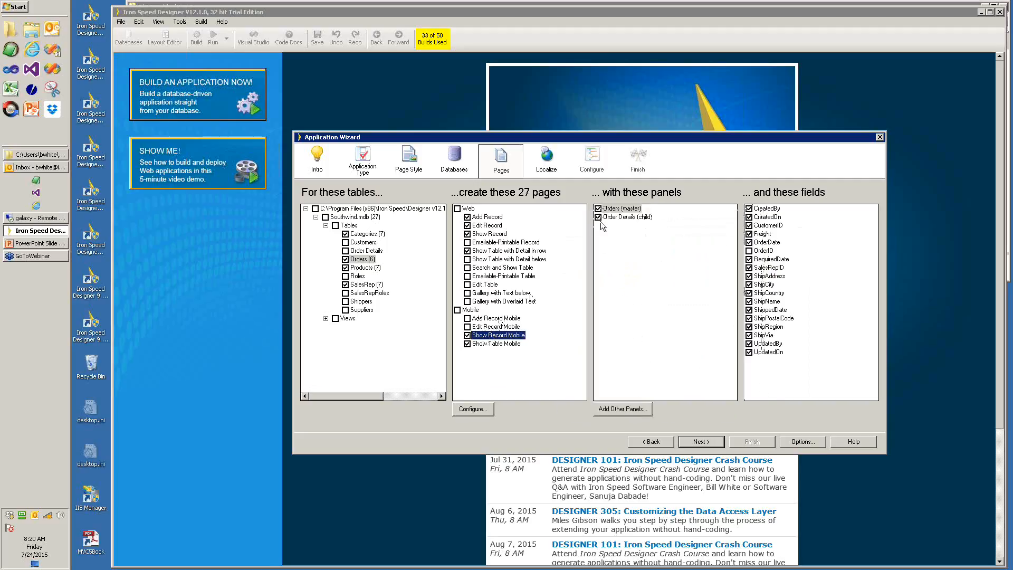
mouse_move(510, 345)
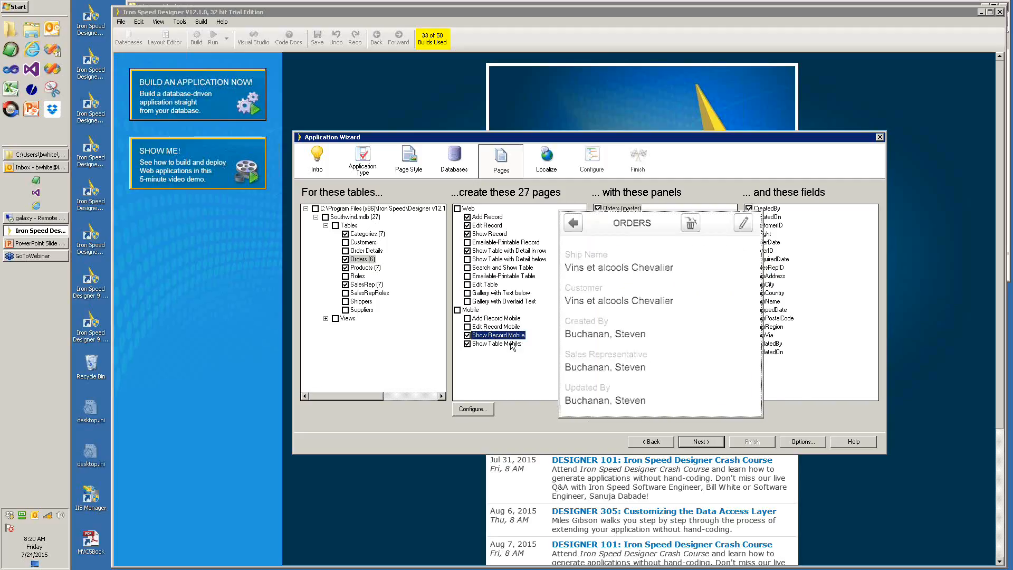
left_click(488, 344)
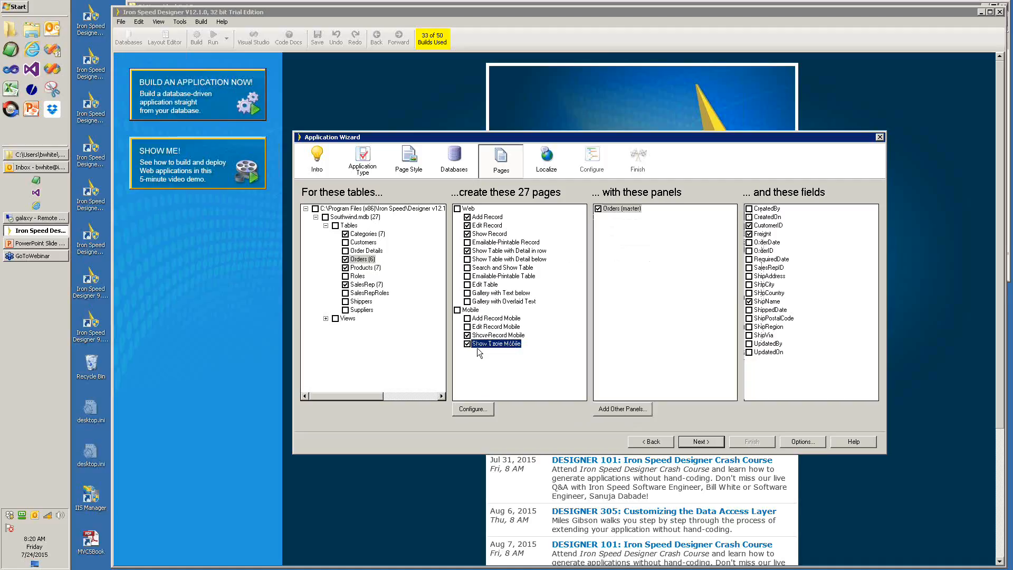
mouse_move(485, 344)
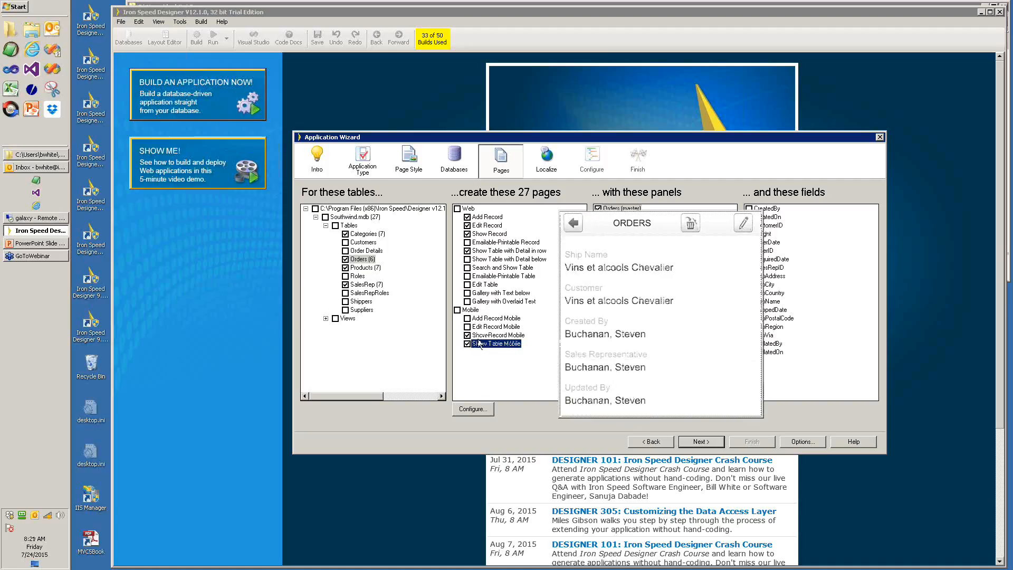
- Include the Customers table, keeping Orders as its child panel on the add and detail-in-row pages
left_click(346, 242)
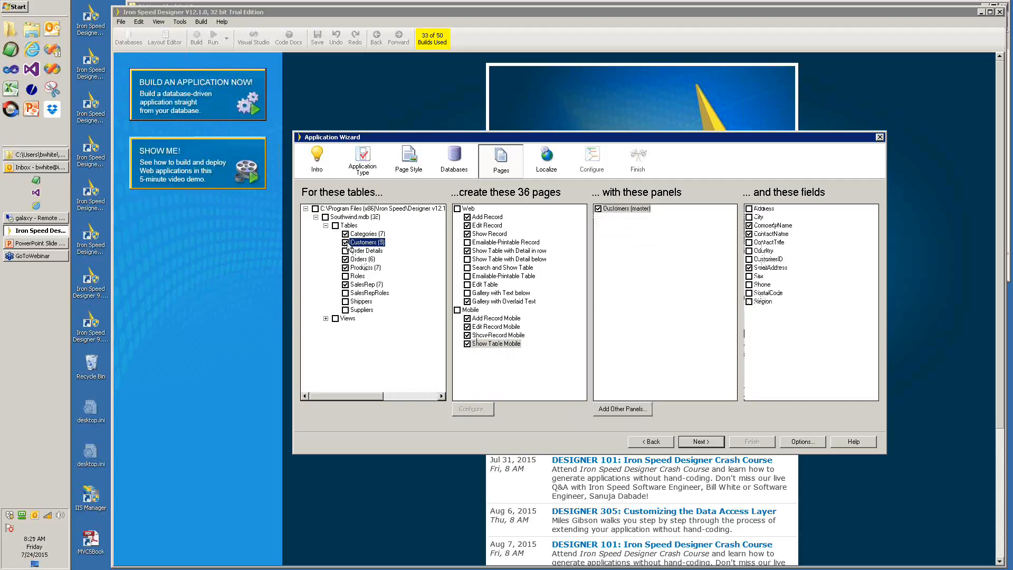
left_click(488, 217)
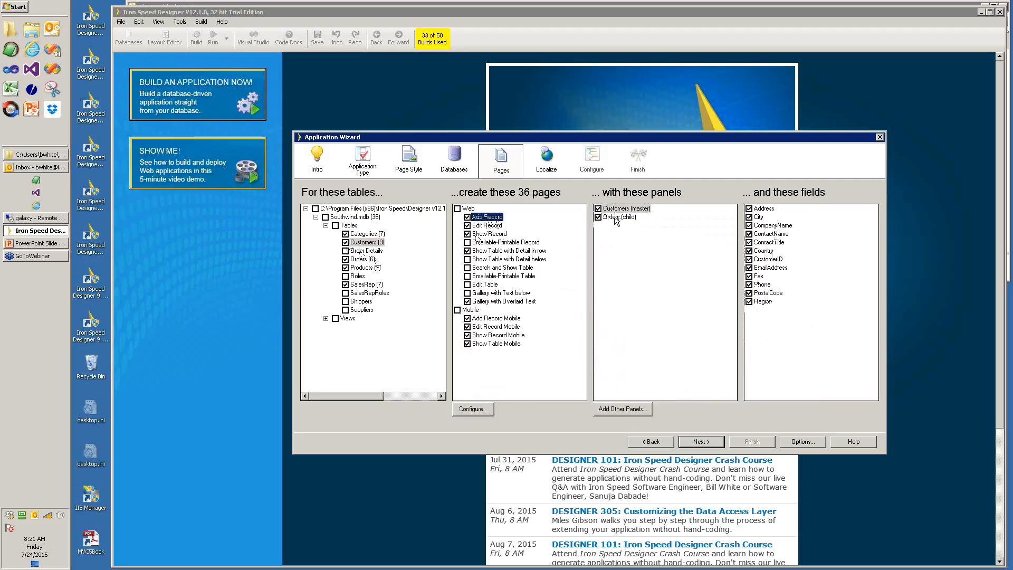
left_click(598, 218)
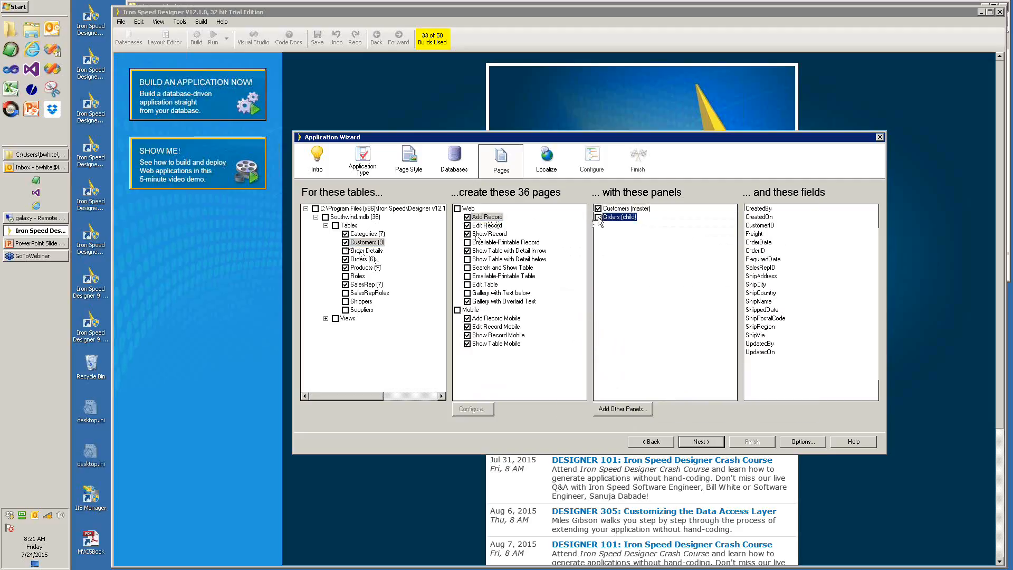
left_click(598, 217)
left_click(486, 226)
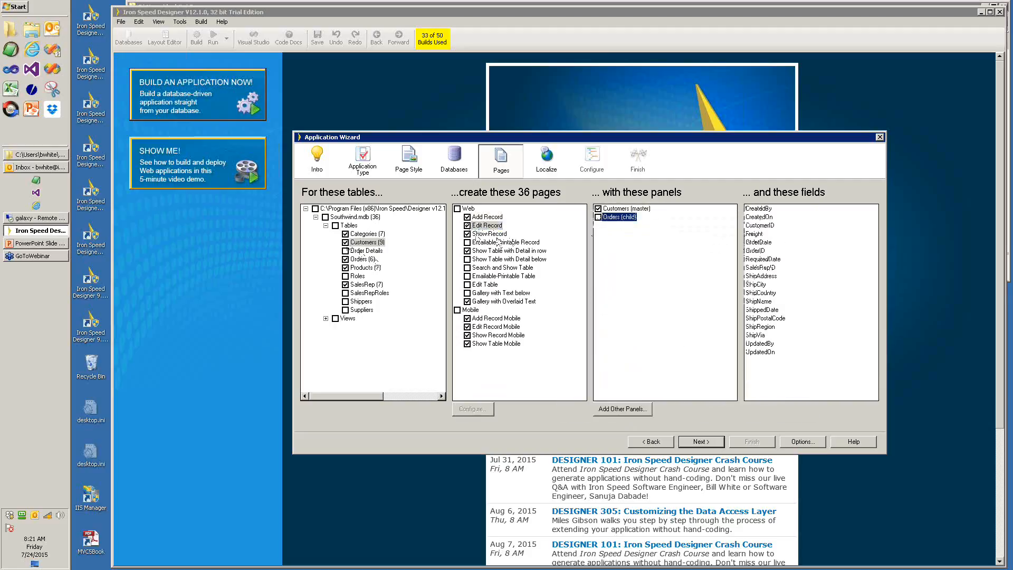
left_click(485, 236)
left_click(612, 217)
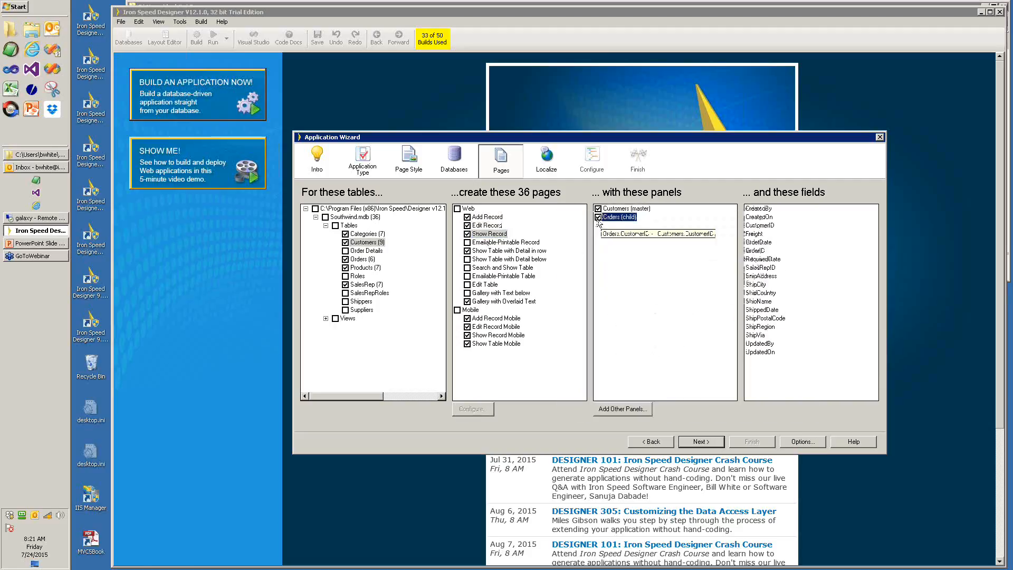
left_click(488, 250)
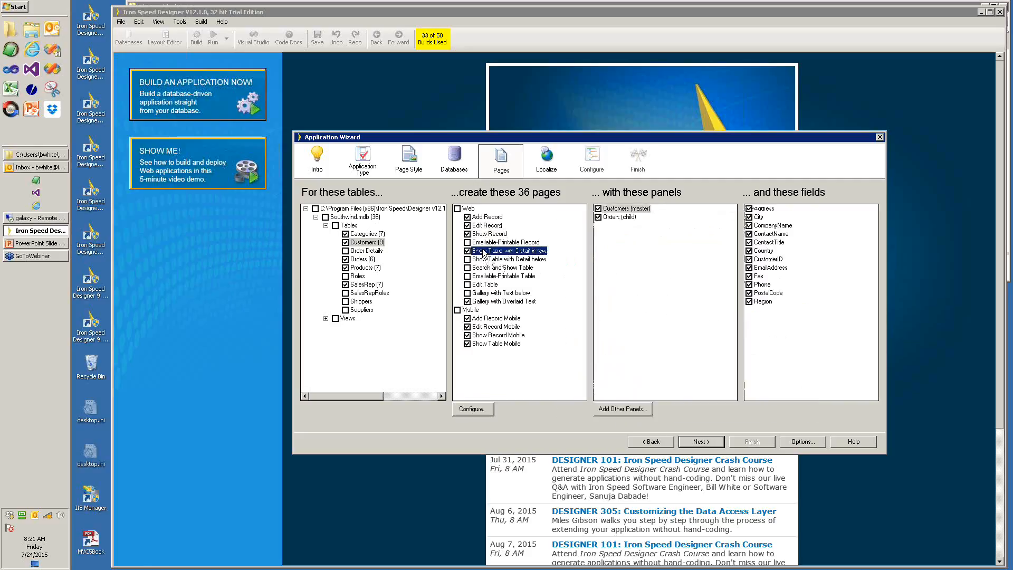
left_click(598, 217)
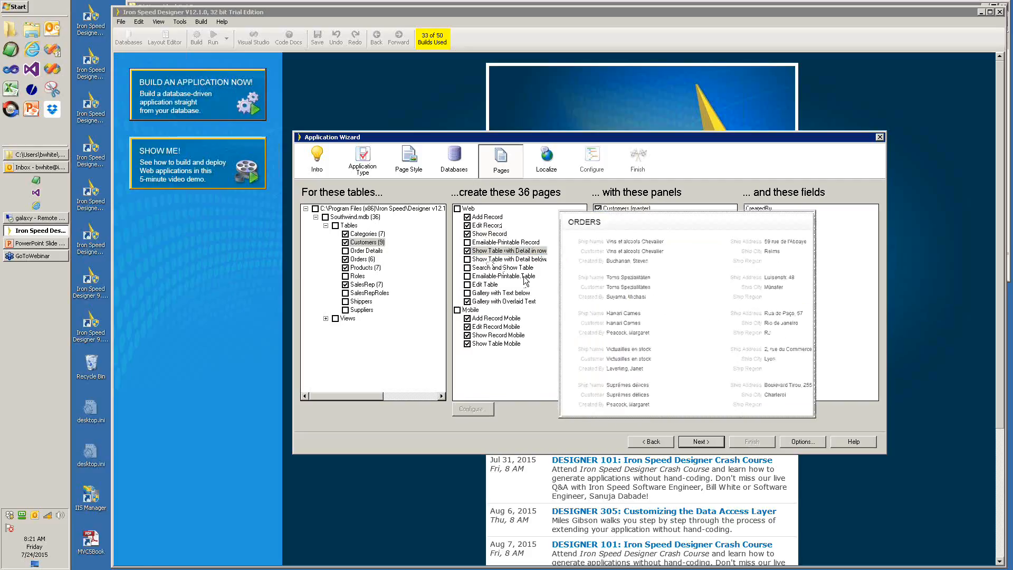
- Skip Customers' overlaid-text gallery and mobile add/edit pages, leaving 33 pages, and continue
left_click(467, 301)
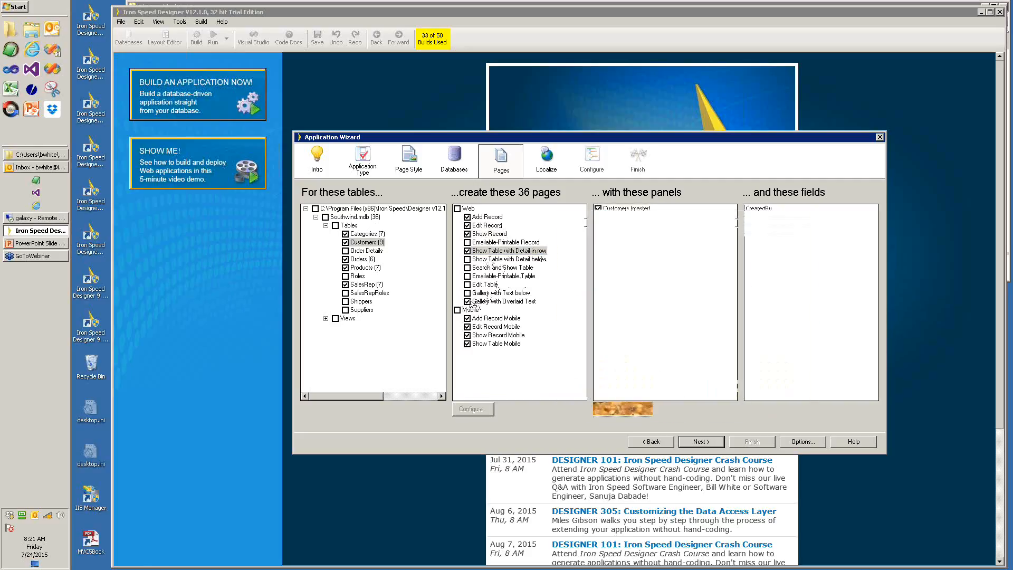
left_click(467, 318)
left_click(467, 327)
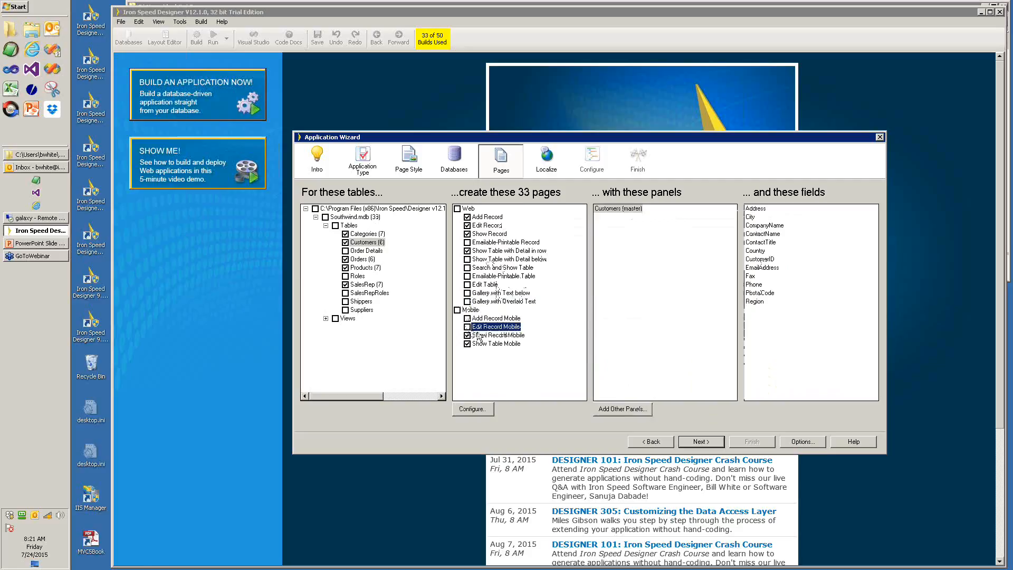
left_click(513, 335)
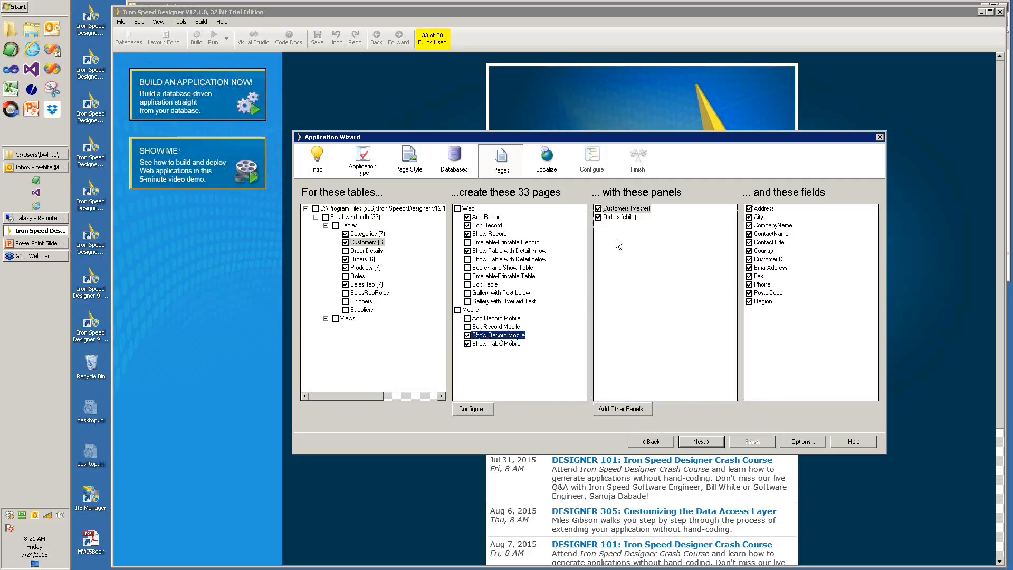
left_click(611, 217)
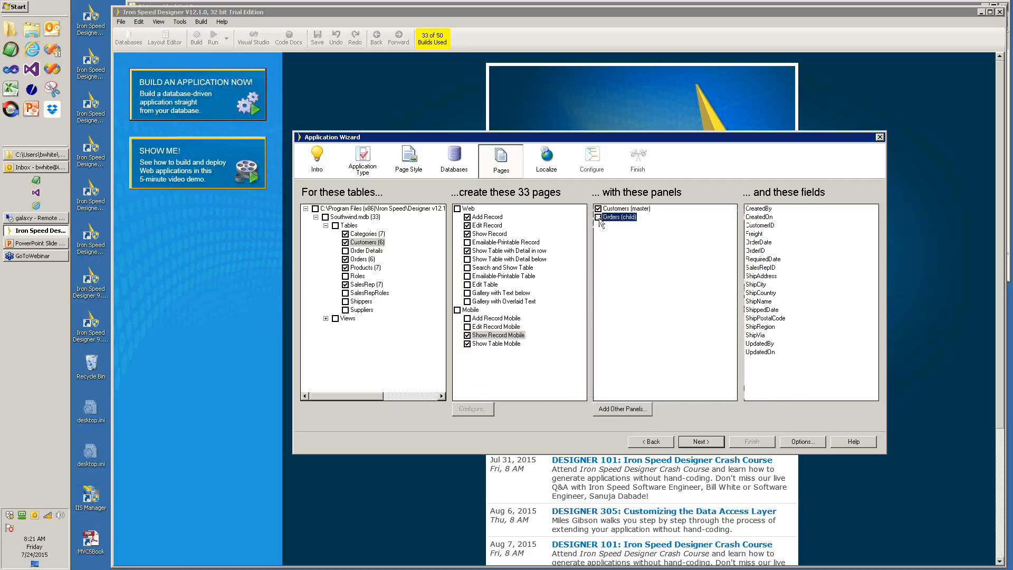
left_click(488, 343)
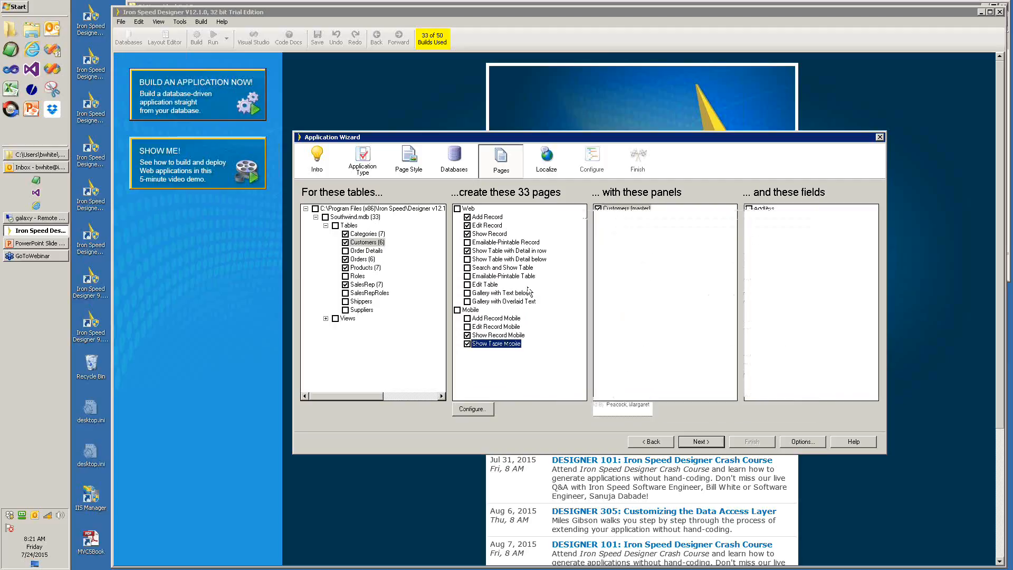
mouse_move(508, 330)
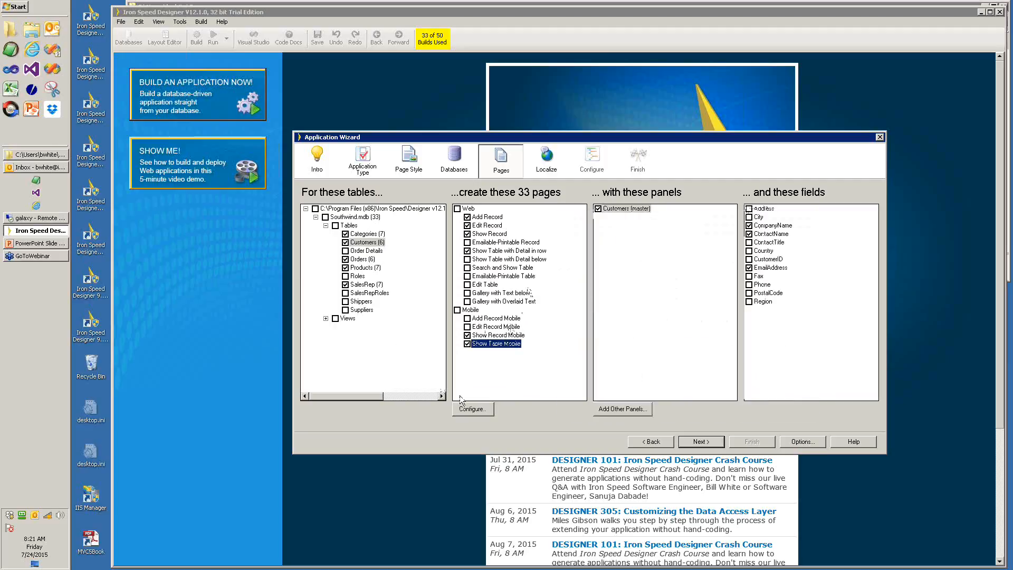
left_click(701, 442)
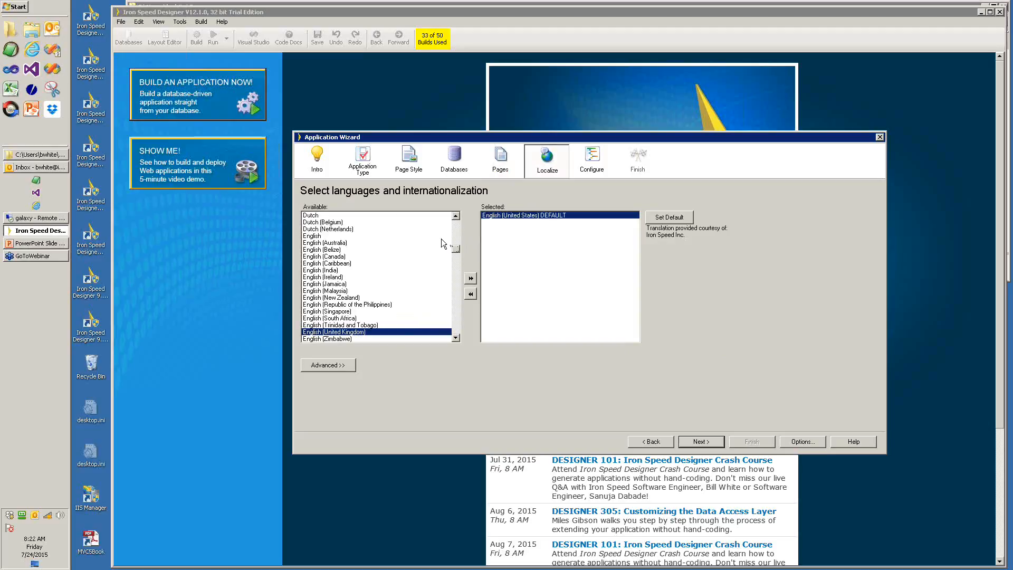
- Add Dutch (Belgium) beside English (United States) as an app language and continue
left_click(323, 222)
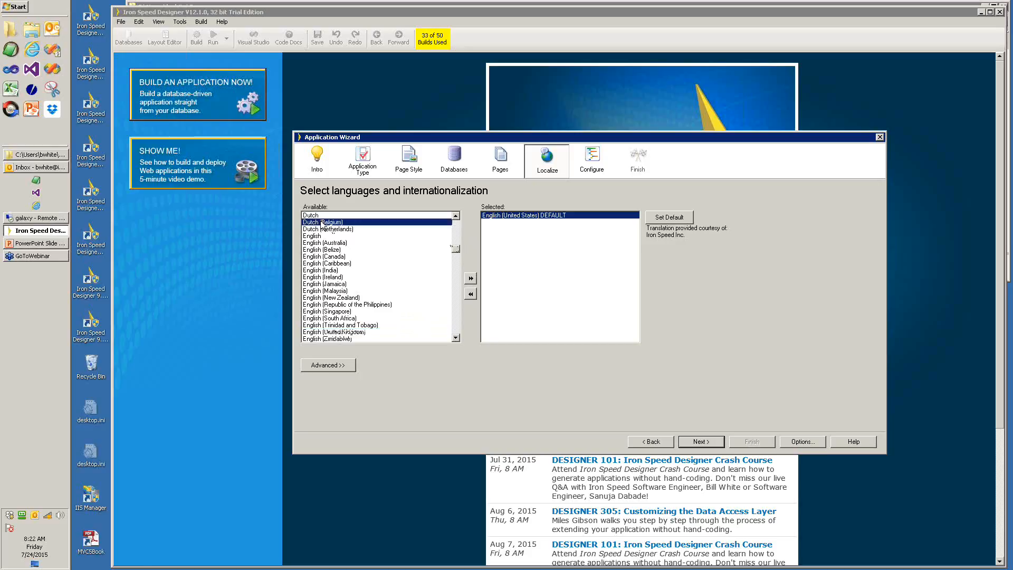
left_click(471, 279)
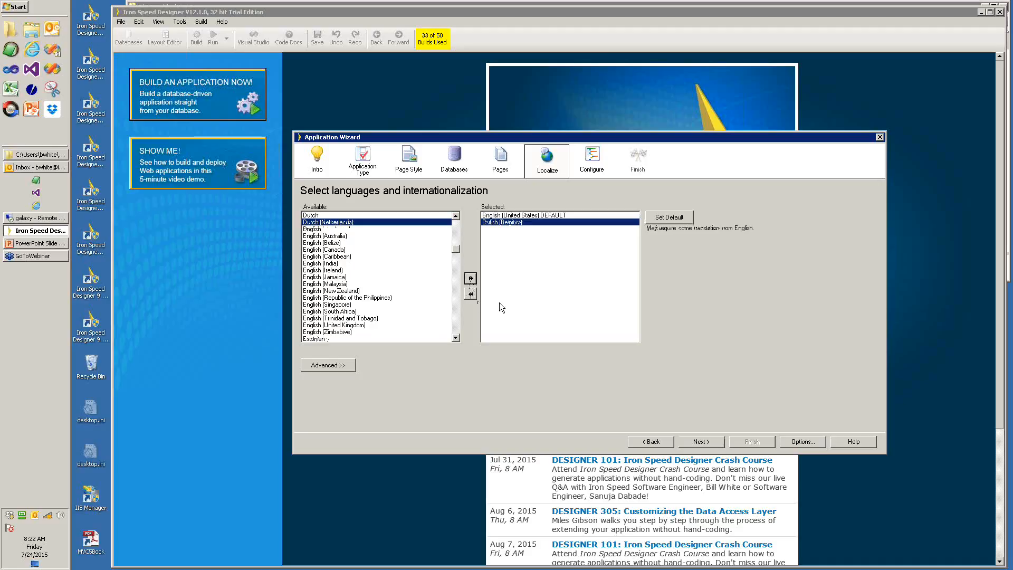
left_click(704, 441)
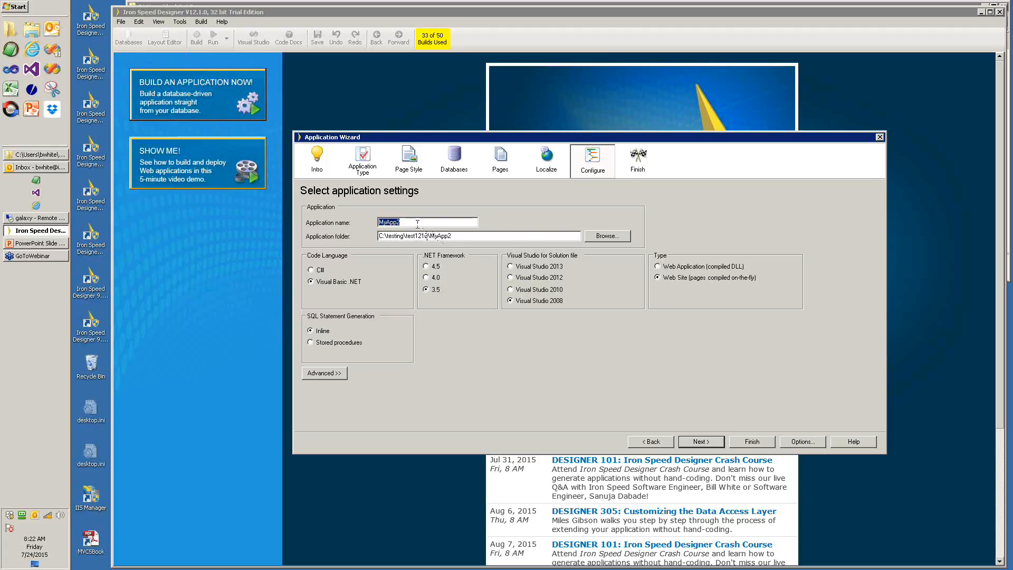
- Keep MyApp2 on Visual Basic .NET, .NET 3.5 and Web Site, and advance to Finish
left_click(310, 281)
left_click(701, 442)
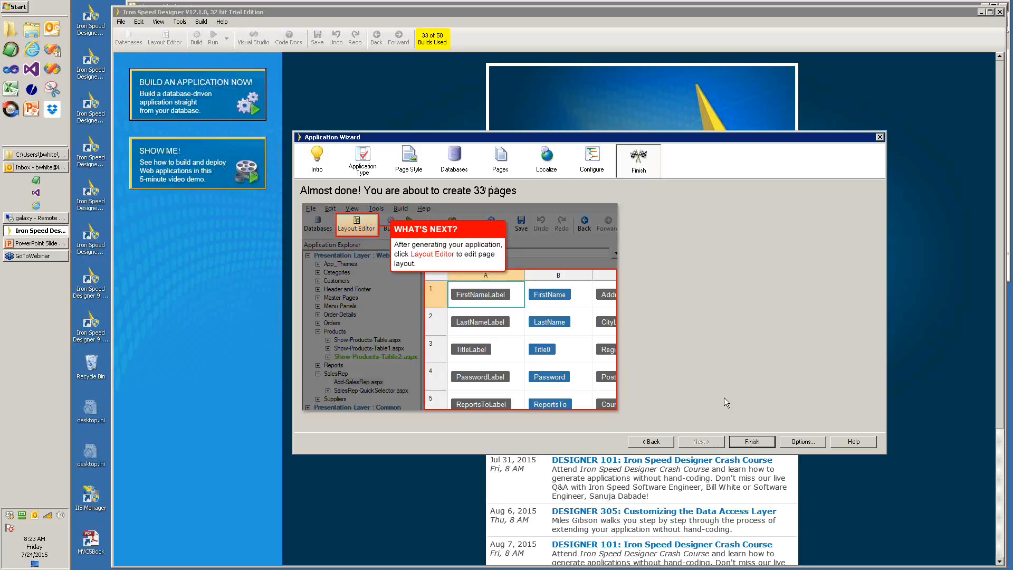
- Generate and run MyApp2, browse its menus and view the Sales Representative gallery in Internet Explorer
left_click(752, 441)
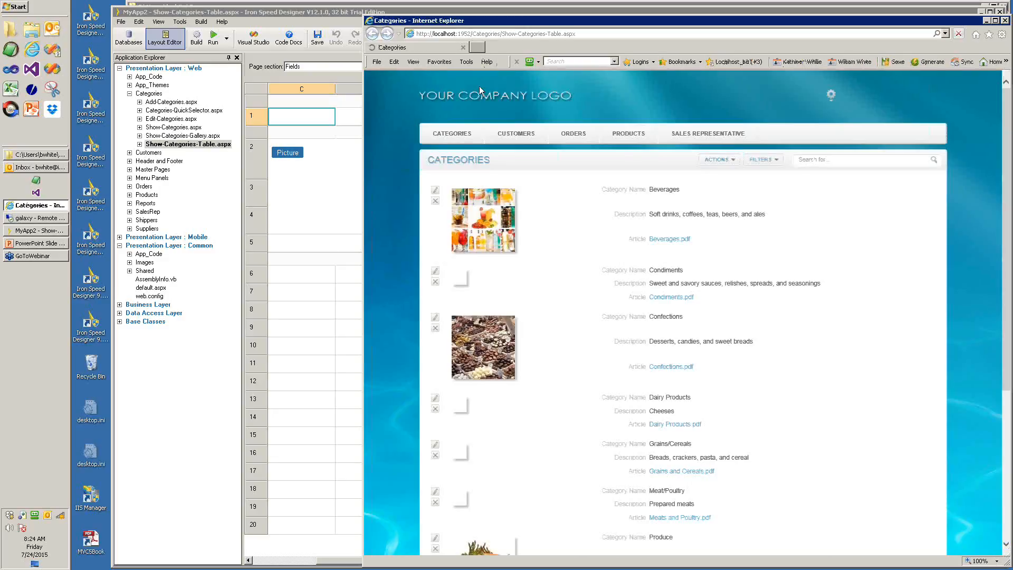
mouse_move(582, 147)
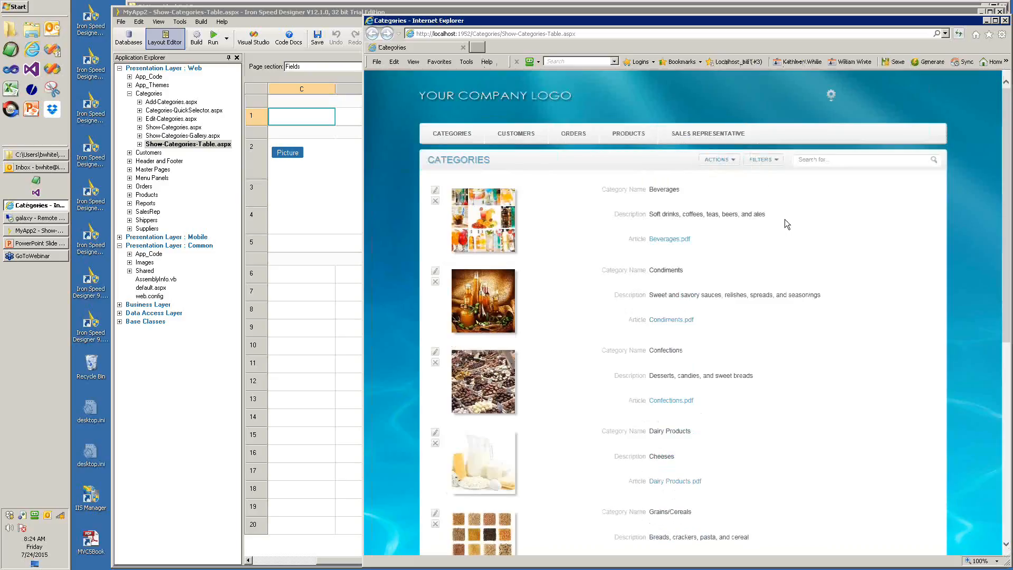
mouse_move(714, 137)
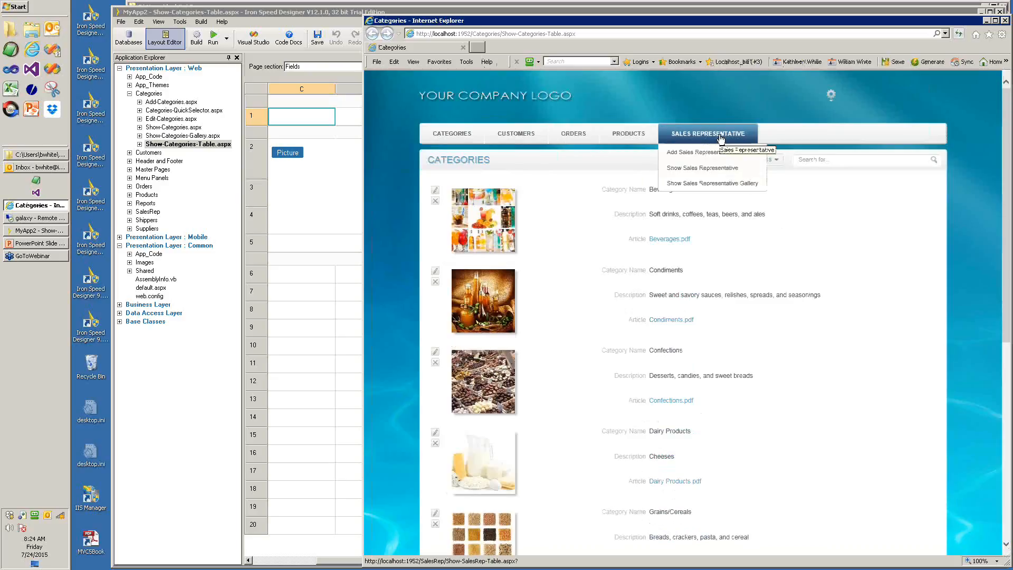
mouse_move(448, 140)
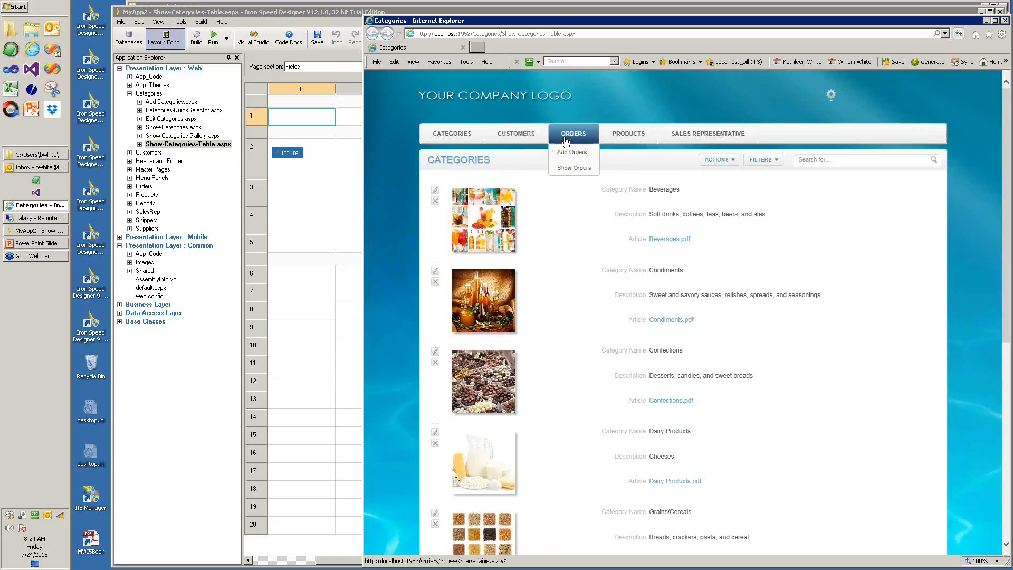
mouse_move(508, 144)
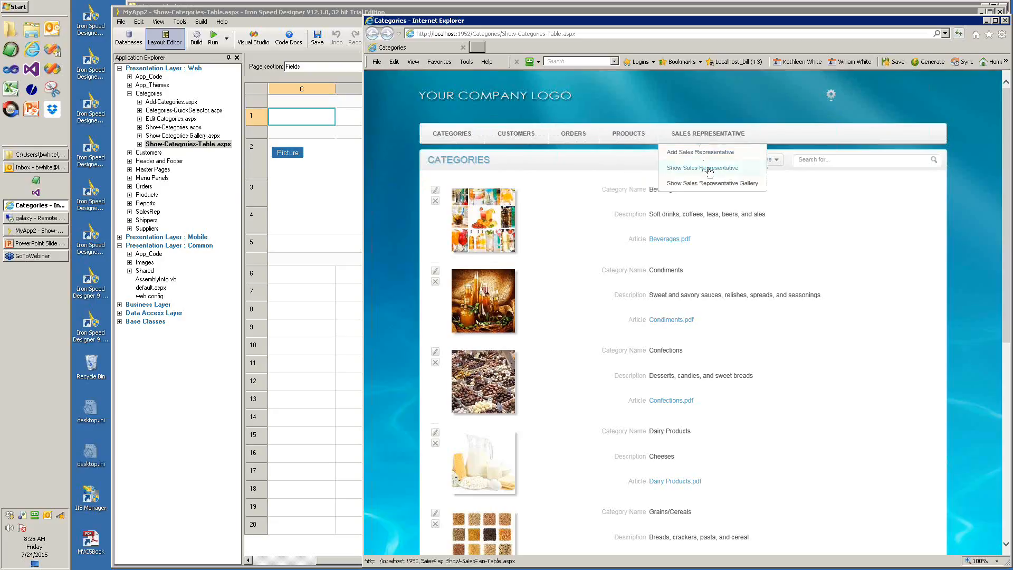
left_click(706, 184)
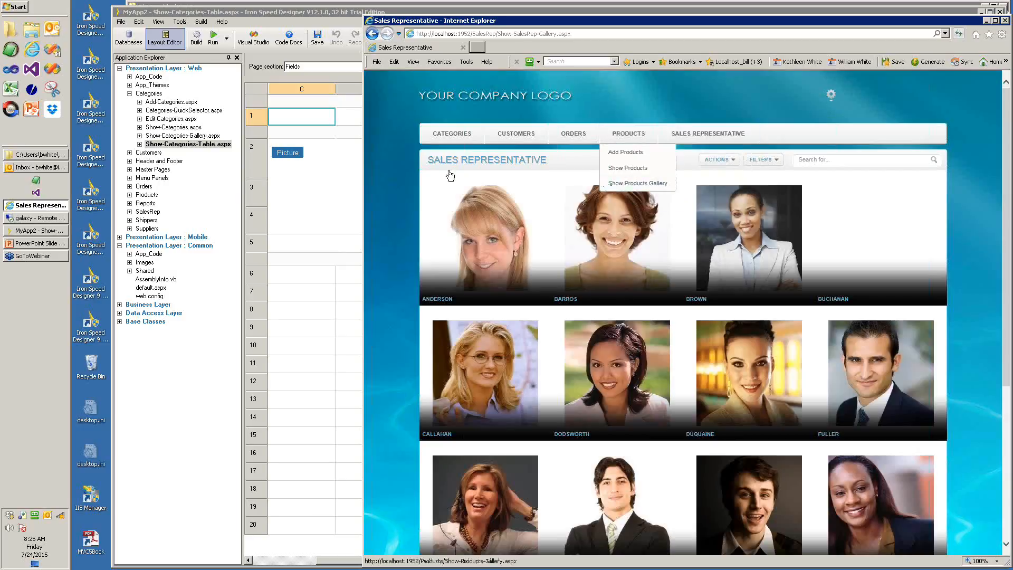
left_click(304, 186)
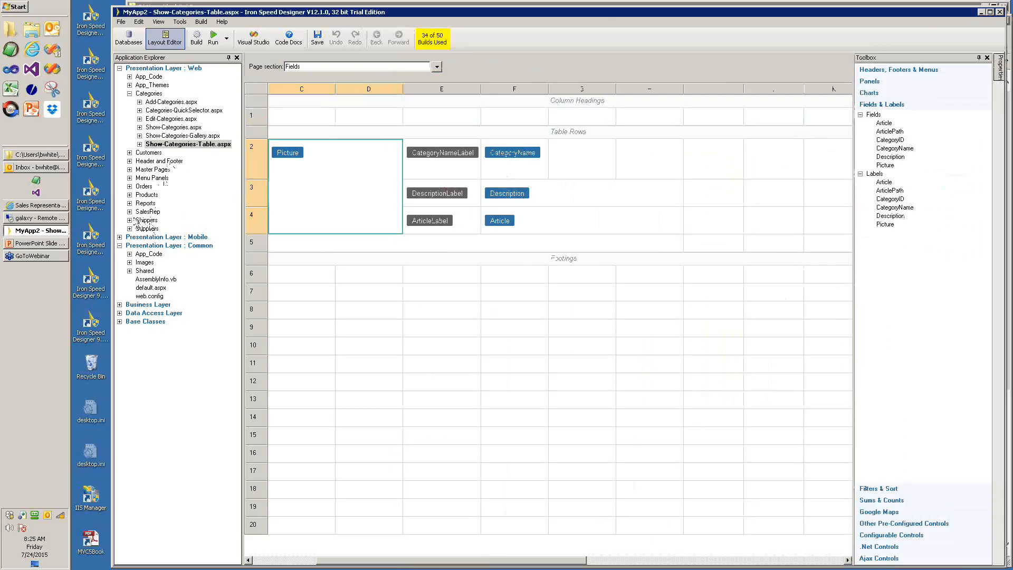
- Set Show-SalesRep-Gallery.aspx as the web start page
left_click(130, 211)
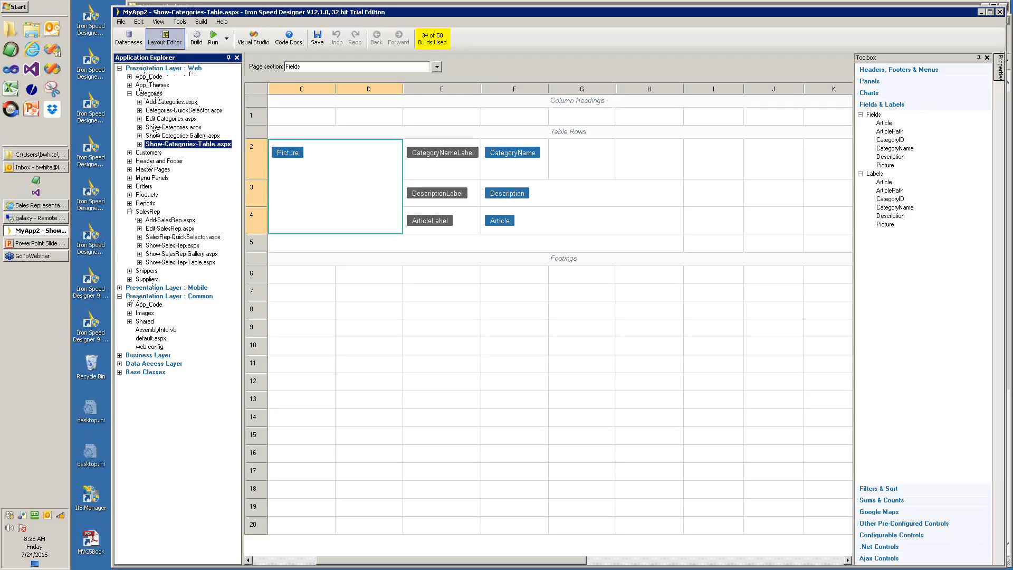
left_click(119, 288)
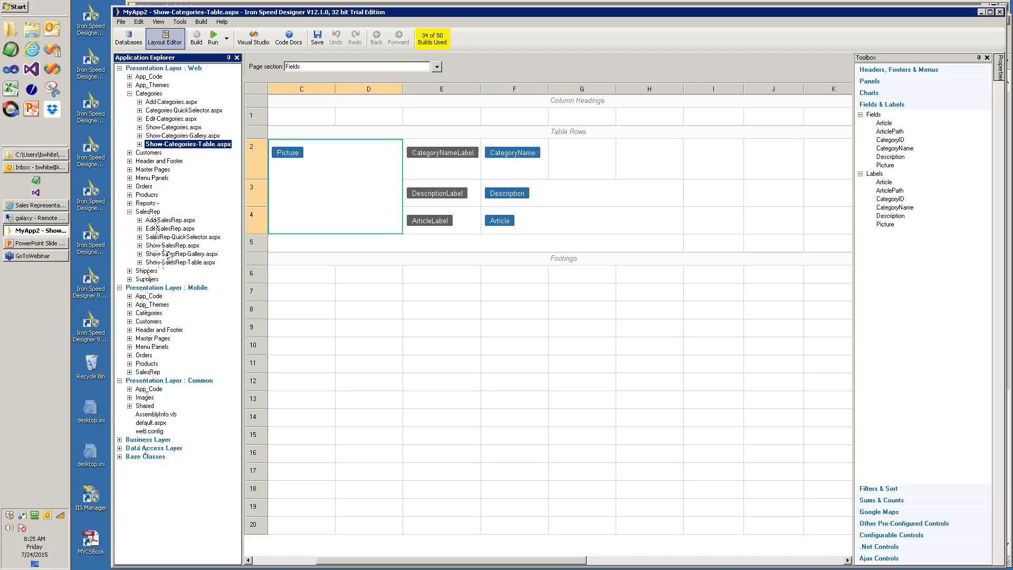
left_click(169, 254)
right_click(178, 254)
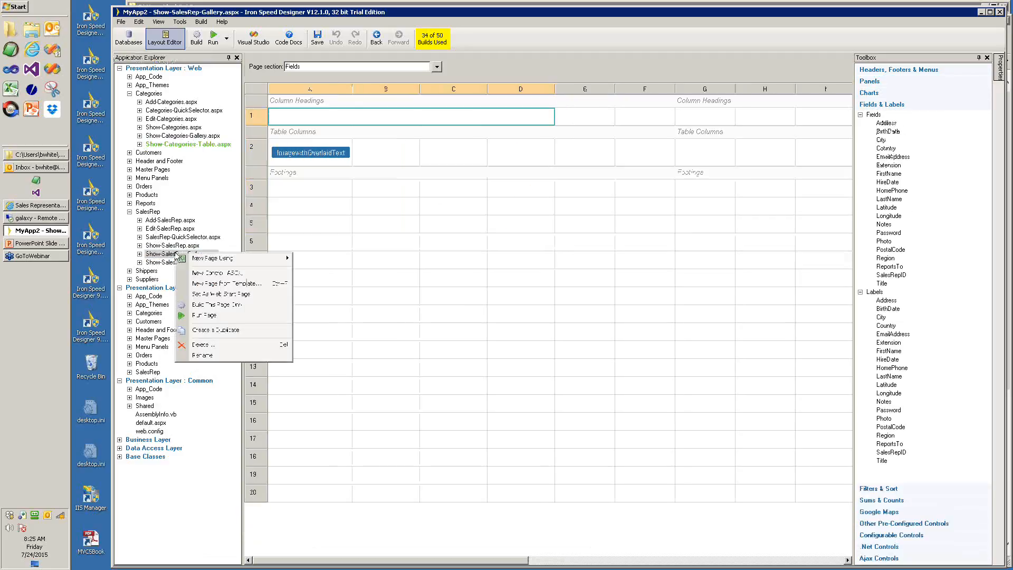
left_click(221, 295)
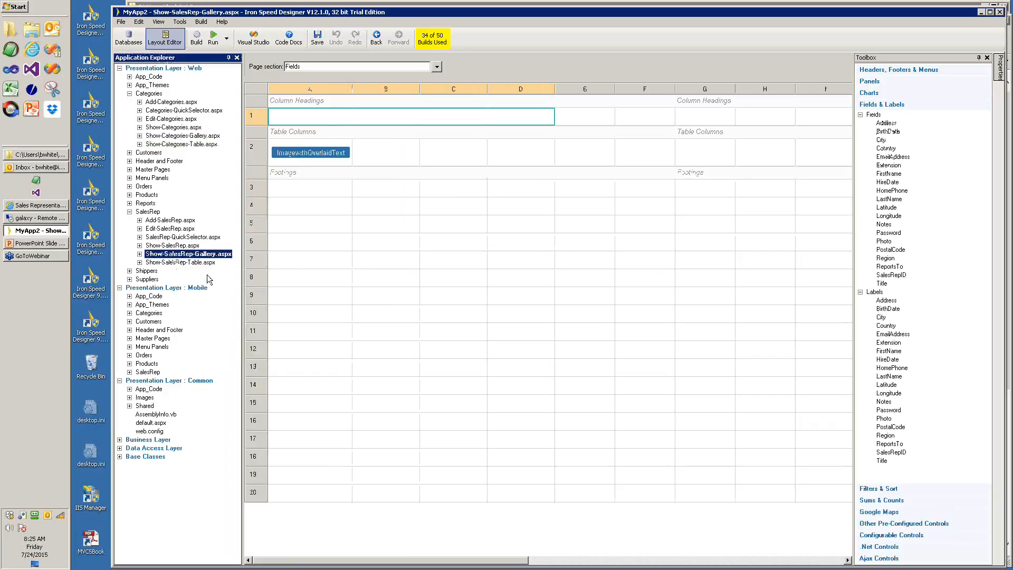
- Open Menu.ascx under Menu Panels and its Configure Menu dialog
left_click(129, 178)
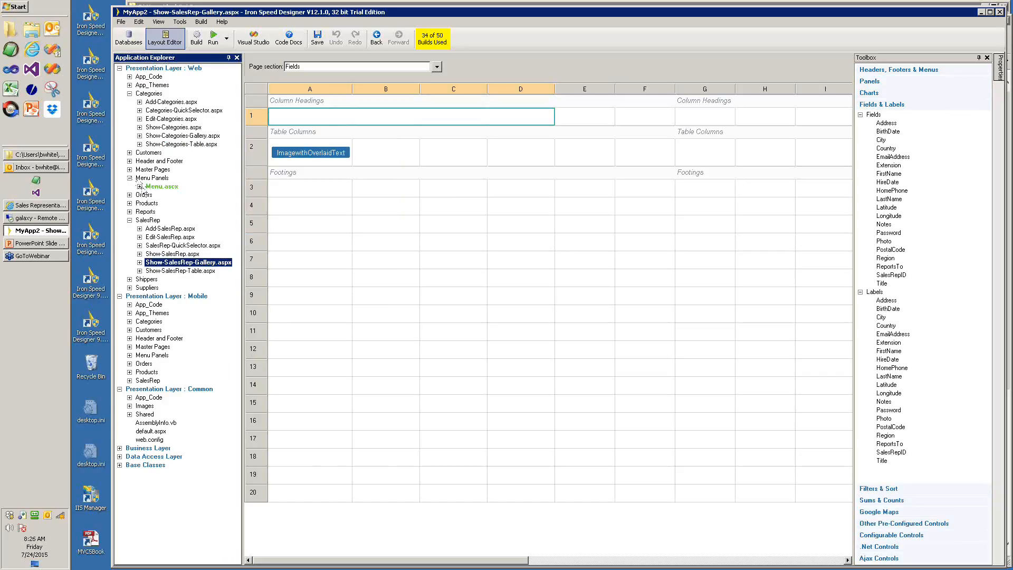
right_click(151, 190)
left_click(184, 195)
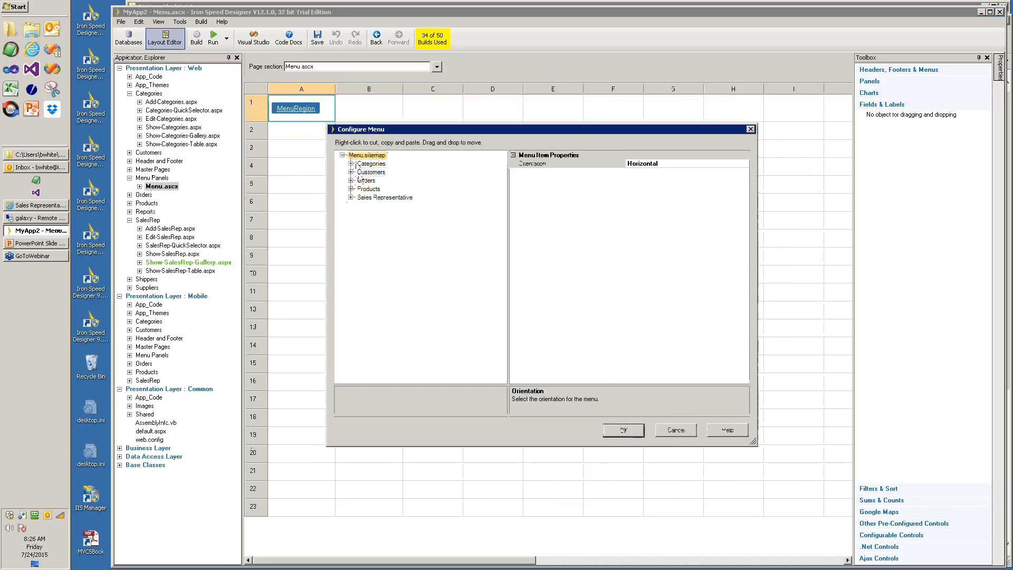
- Move Sales Representative to the top of the menu and Categories to the bottom, then confirm
left_click(363, 199)
mouse_move(362, 201)
left_mouse_down()
mouse_move(360, 163)
mouse_move(365, 202)
left_mouse_up()
left_click(363, 173)
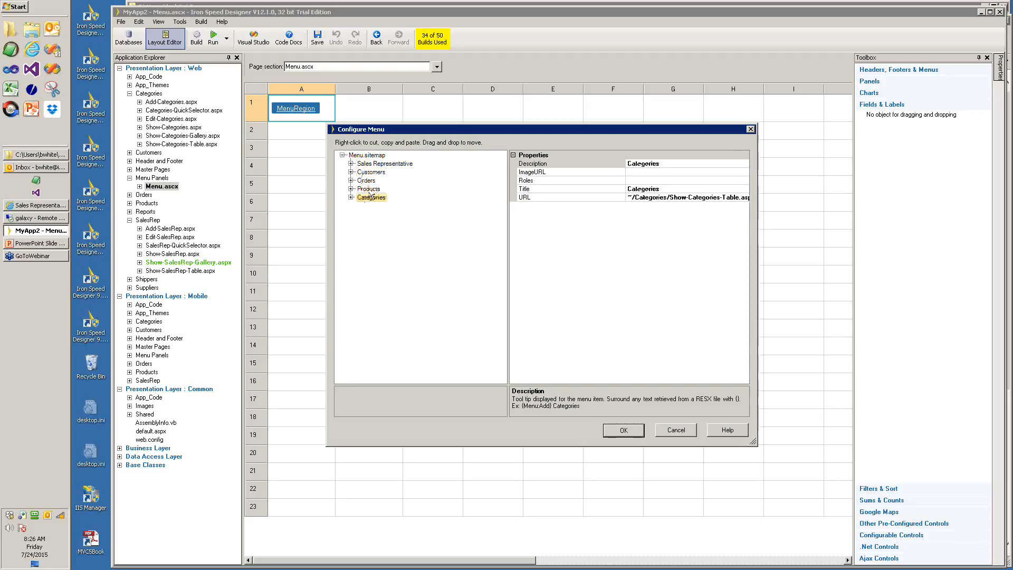
left_click(631, 430)
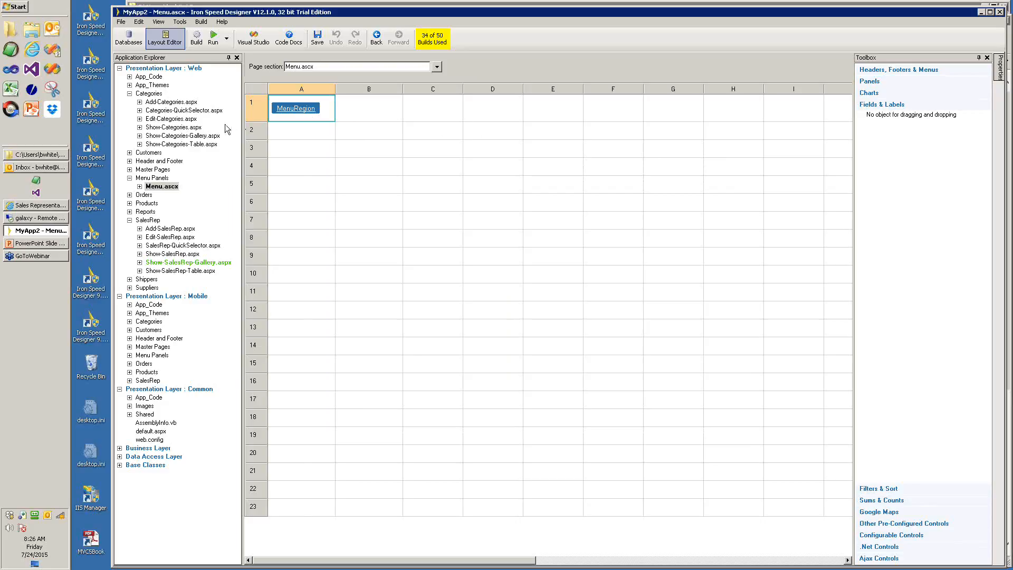
- Run the application so Internet Explorer opens on the Sales Representative gallery with the reordered menu
left_click(215, 43)
left_click(215, 38)
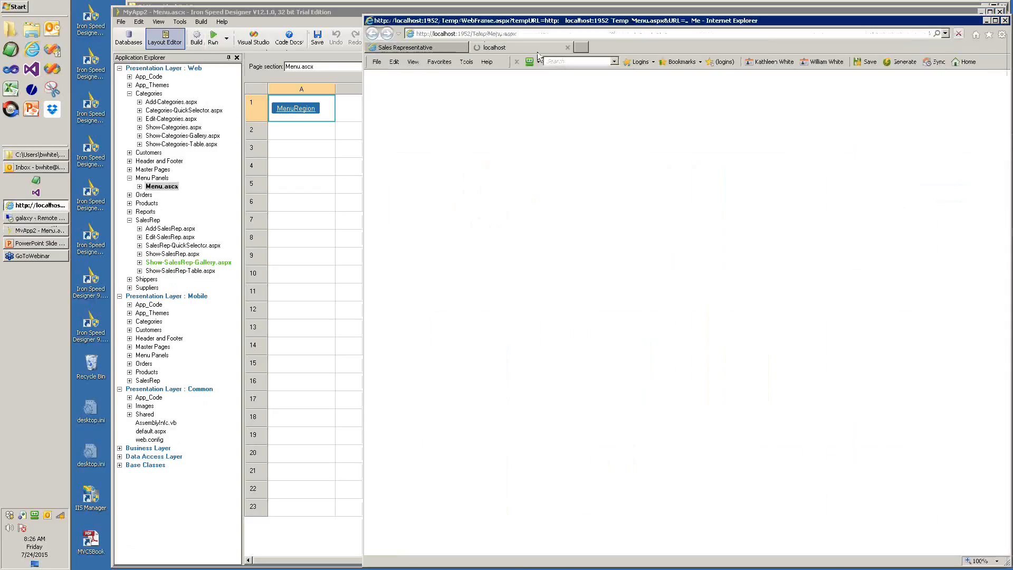
mouse_move(551, 77)
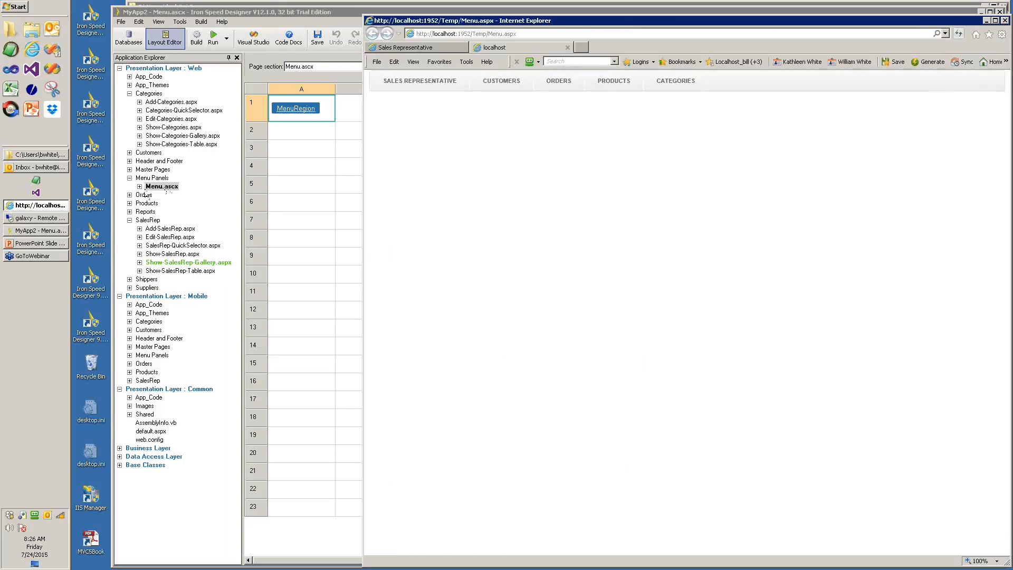
left_click(228, 42)
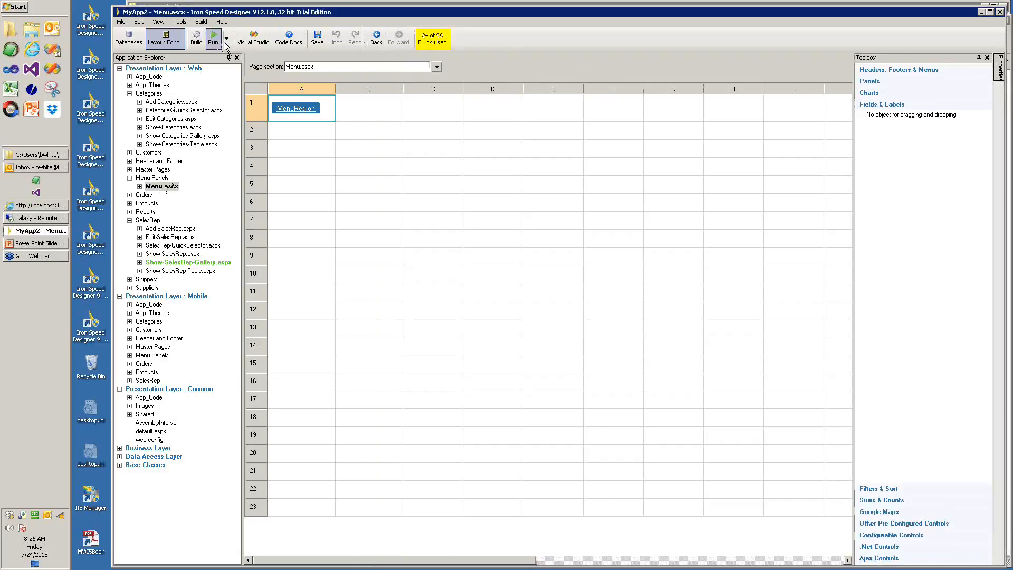
left_click(228, 40)
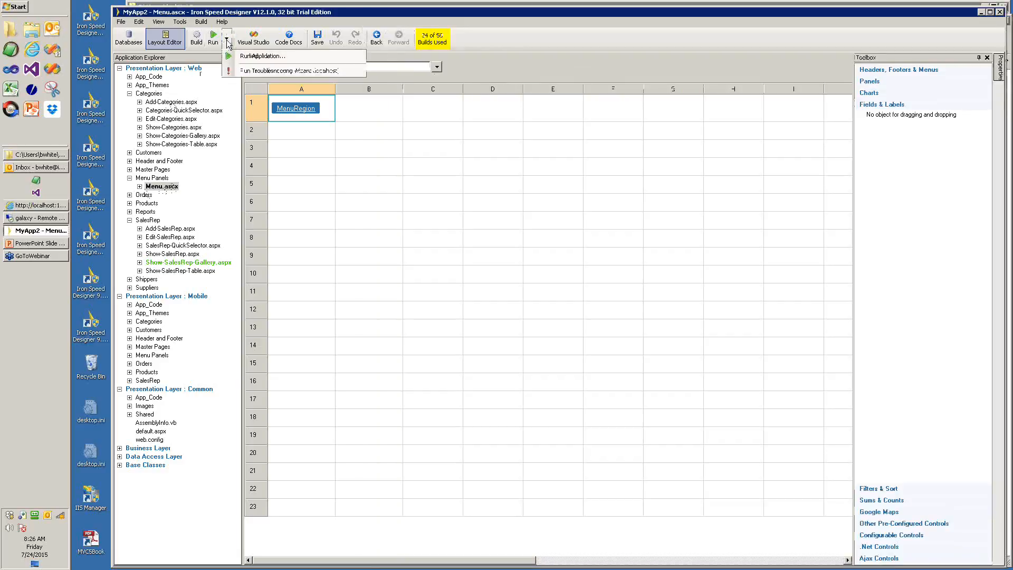
left_click(254, 56)
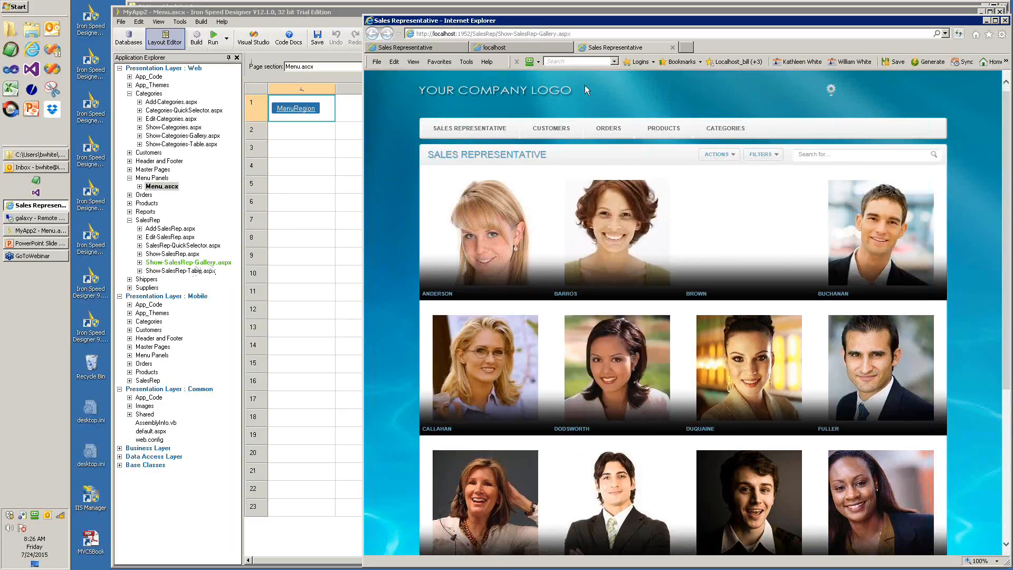
- Close the extra Sales Representative and leftover localhost browser tabs
mouse_move(551, 128)
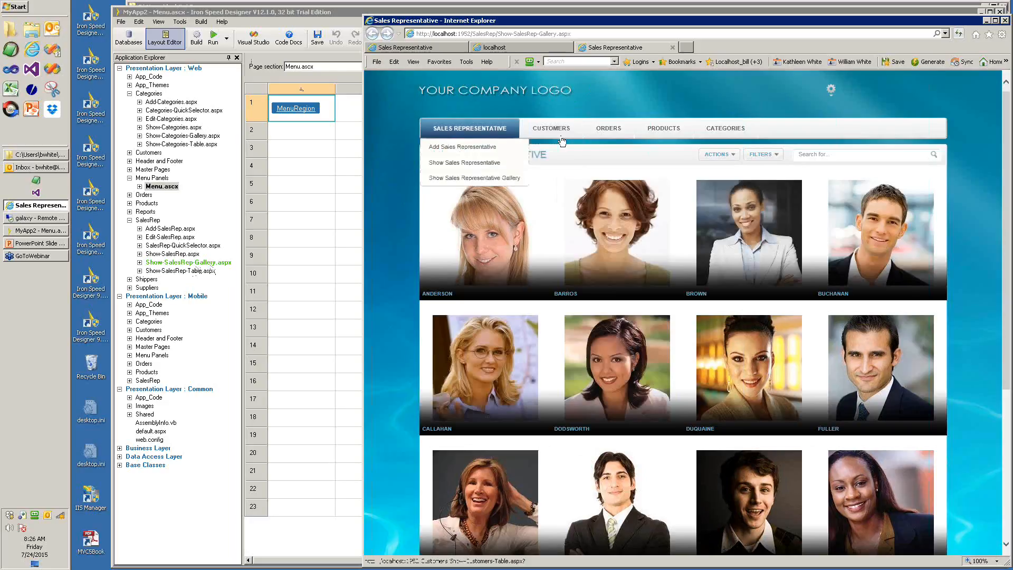
mouse_move(681, 140)
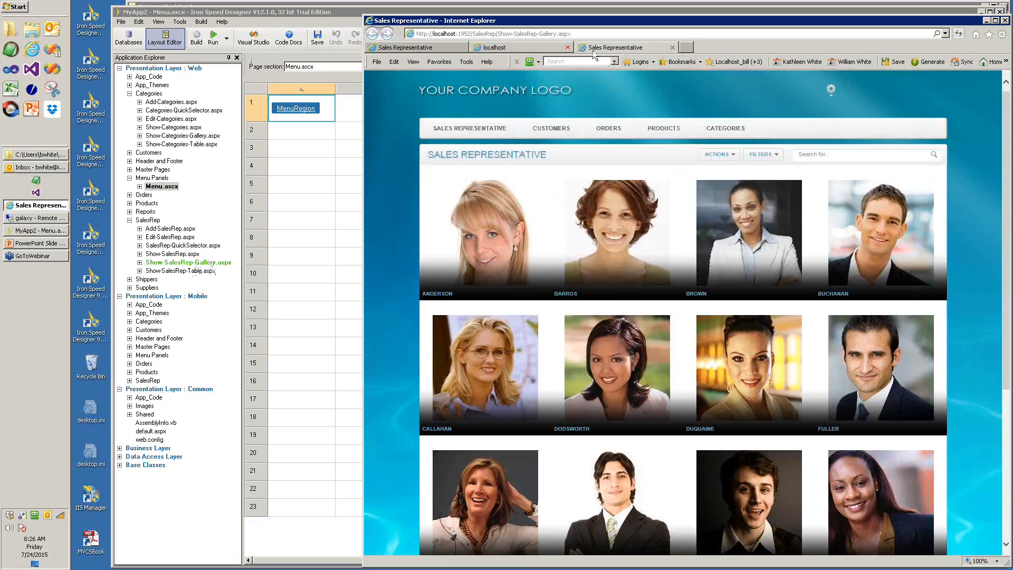
left_click(672, 48)
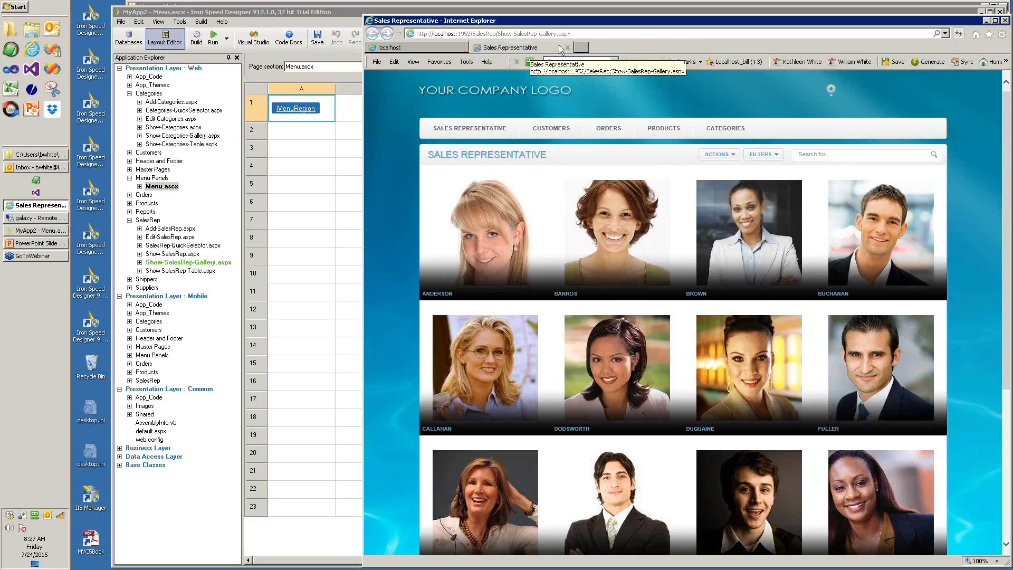
left_click(463, 48)
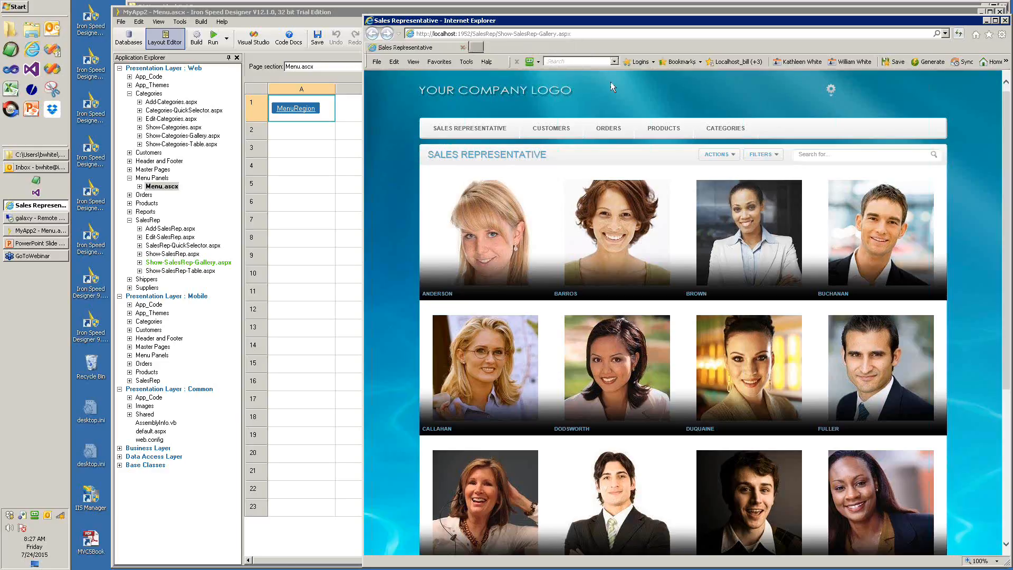
- Switch the running app's language to Dutch (Belgium)
left_click(832, 100)
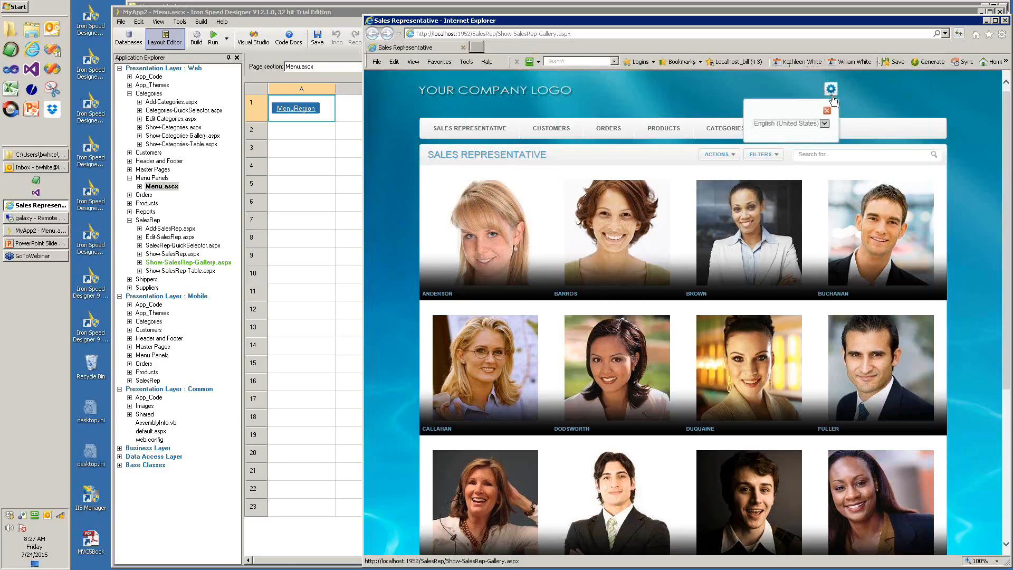
left_click(825, 125)
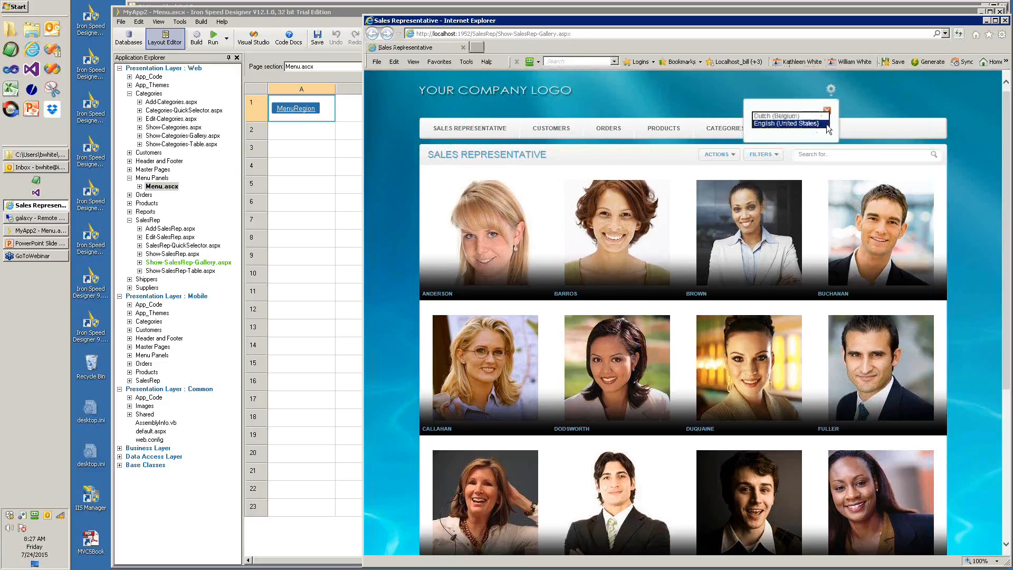
left_click(799, 116)
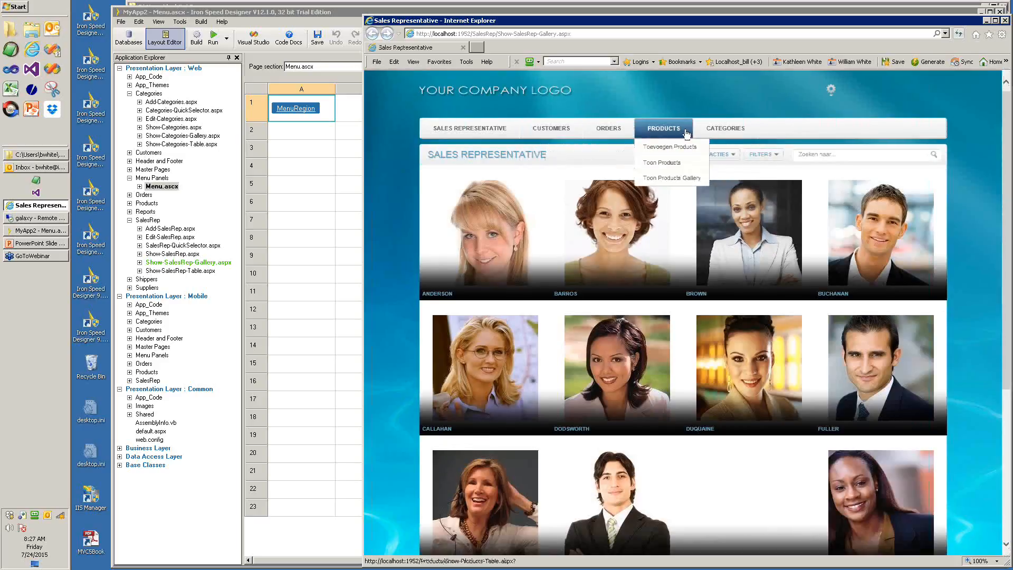
- Switch the app back to English (United States) and return to Iron Speed Designer
mouse_move(746, 133)
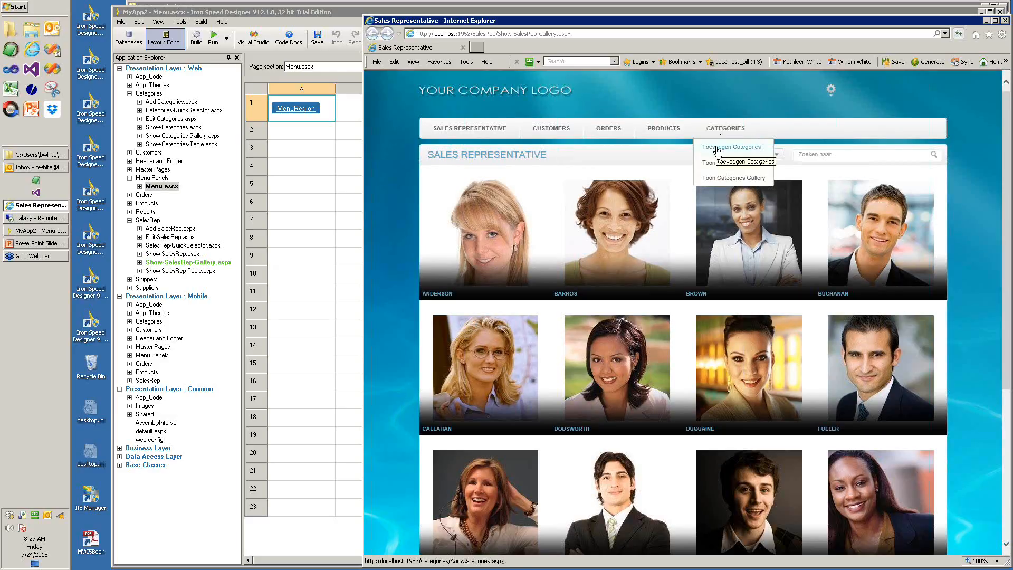
mouse_move(663, 129)
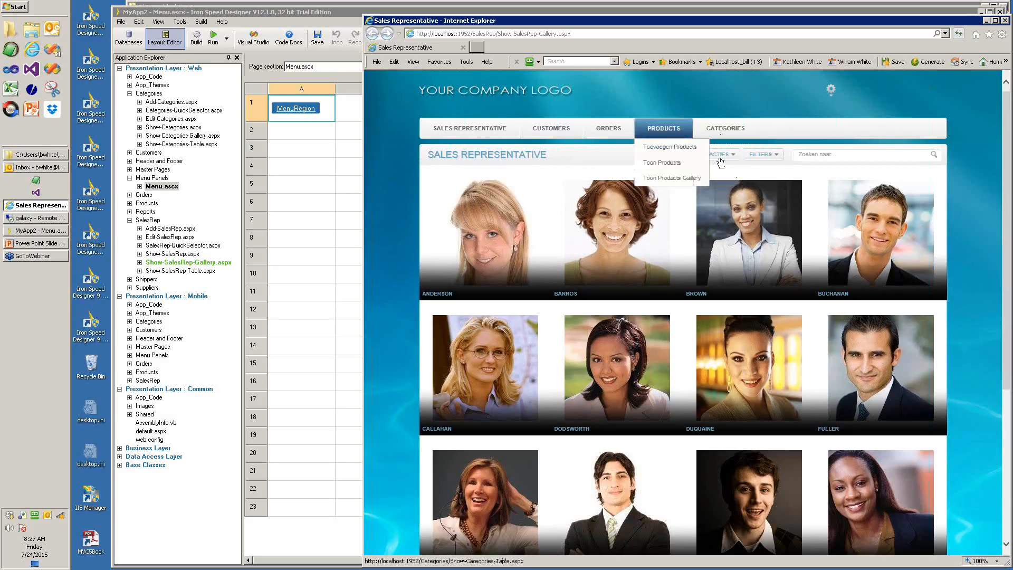
mouse_move(551, 132)
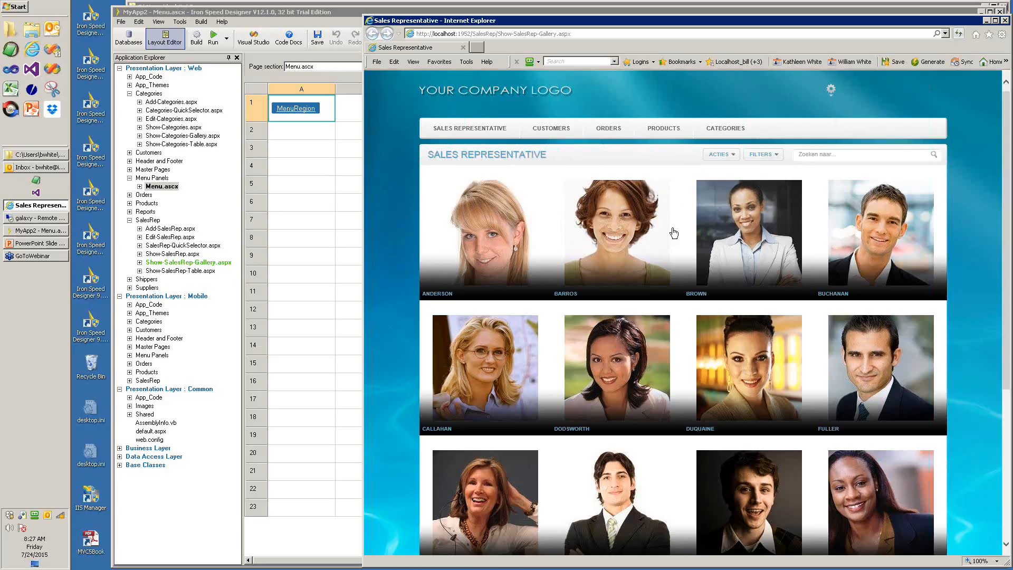
left_click(830, 90)
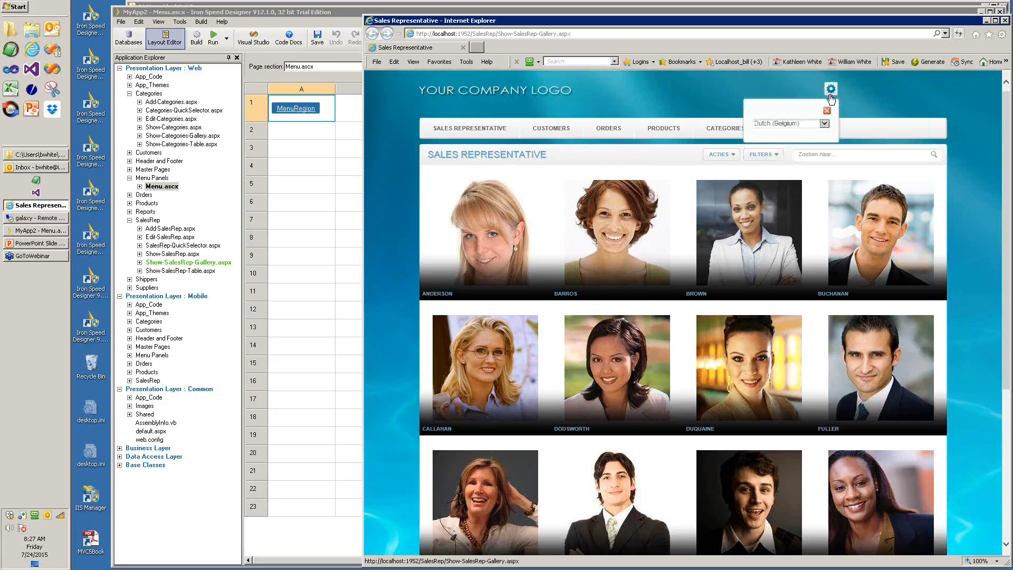
left_click(824, 124)
left_click(796, 131)
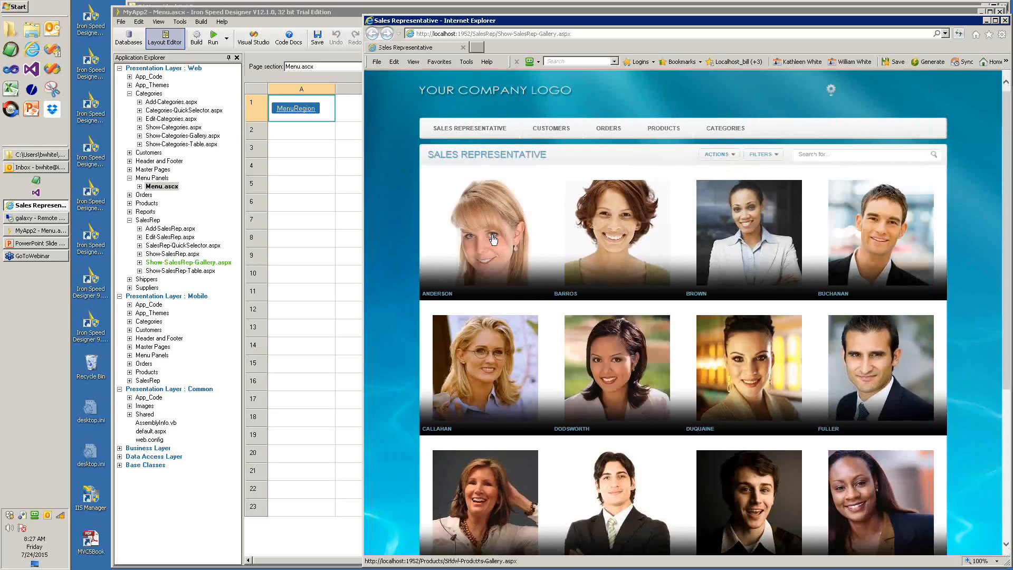
left_click(334, 286)
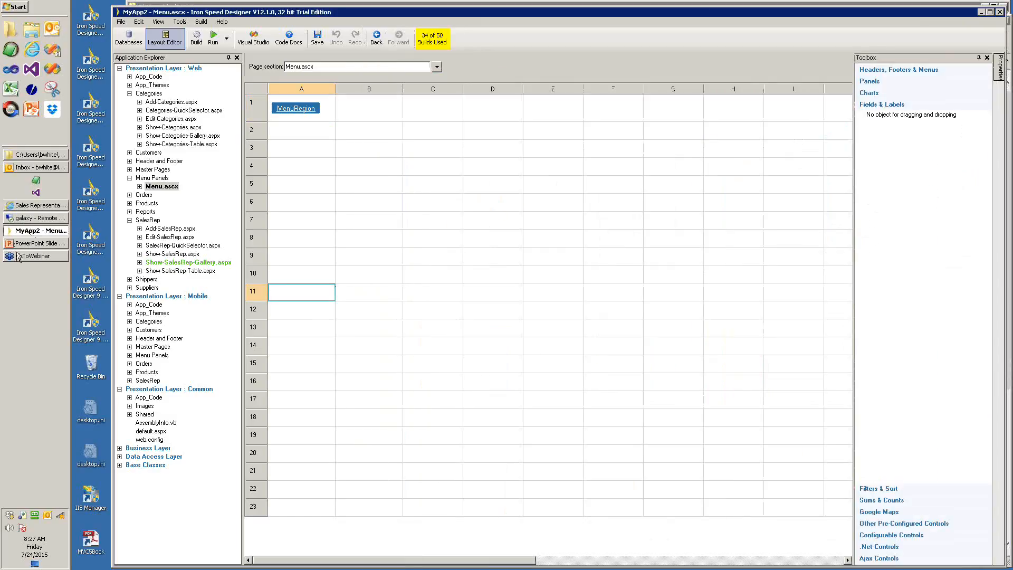
- Bring the Internet Explorer window with the Sales Representative gallery forward from the taskbar
mouse_move(19, 255)
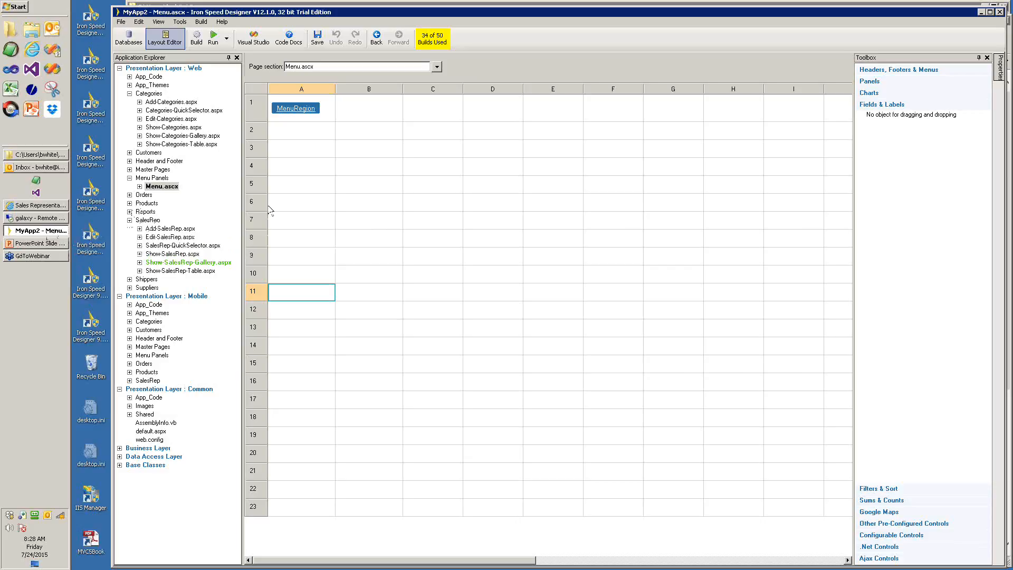
left_click(35, 207)
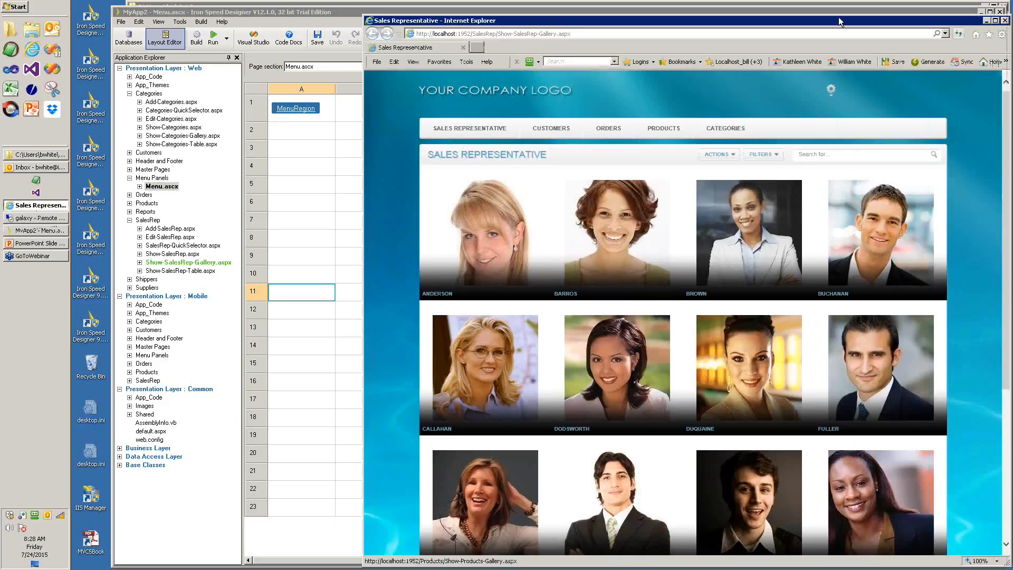
- Open the app's Products list page, then advance the slide show to slide 24, 'Part 2: Simple Customizations'
left_click_drag(839, 22, 761, 26)
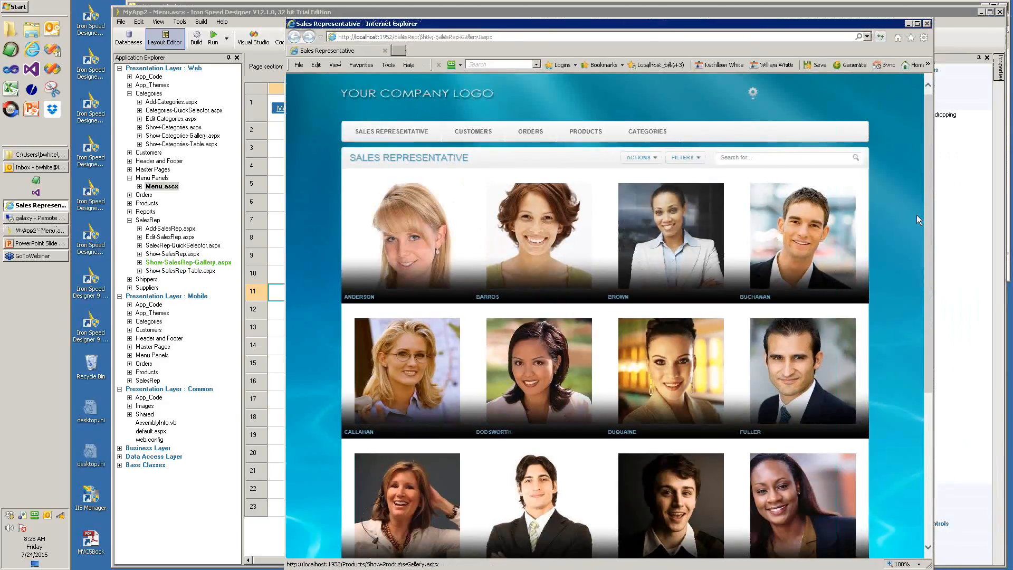
mouse_move(586, 133)
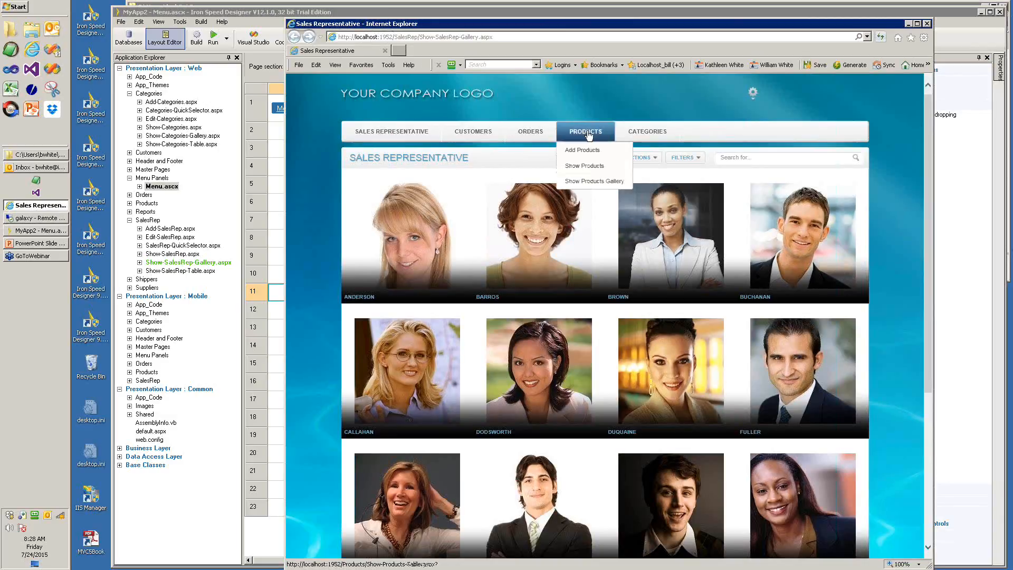
left_click(585, 166)
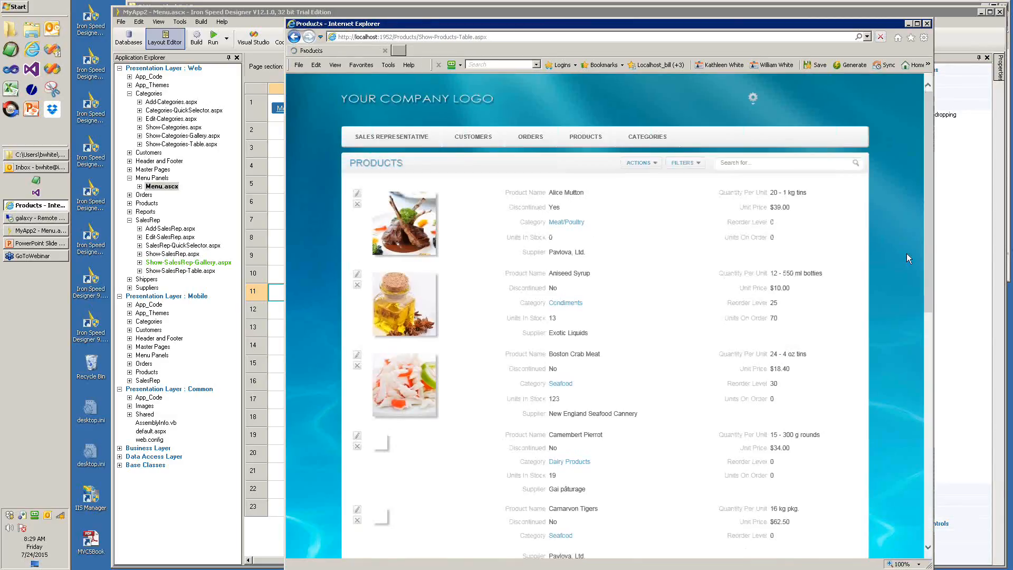
left_click_drag(925, 239, 932, 482)
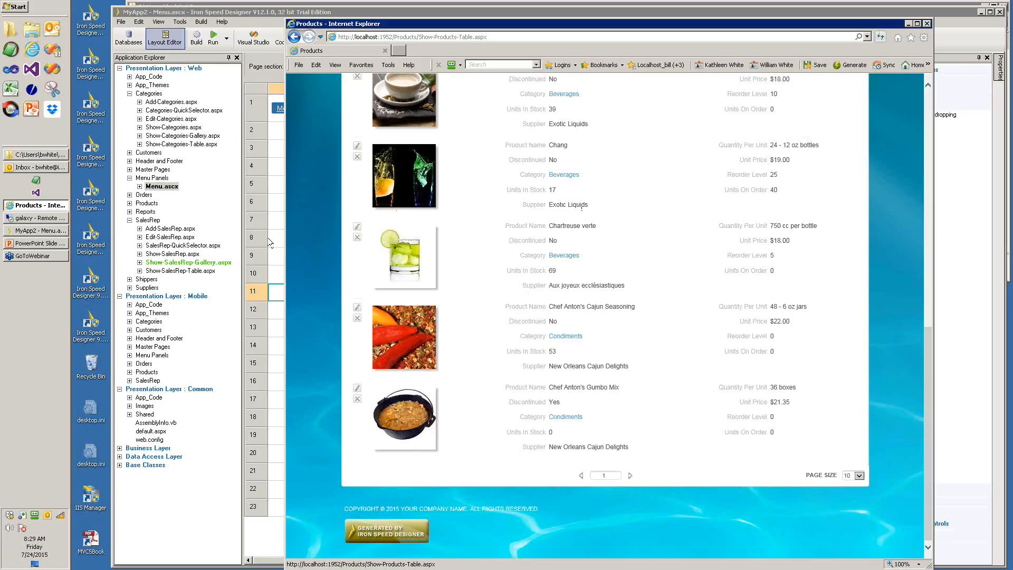
left_click(34, 242)
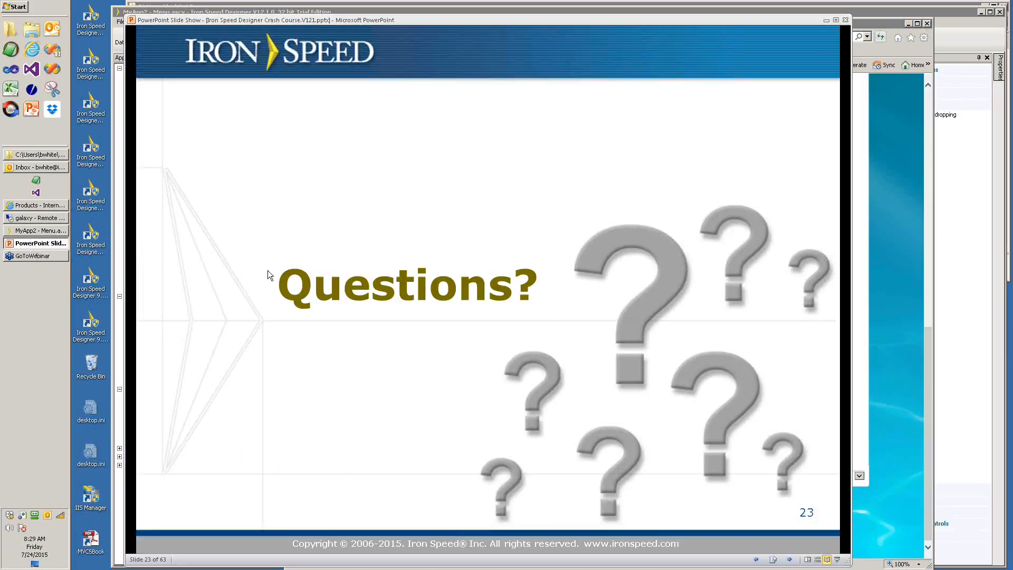
left_click(267, 270)
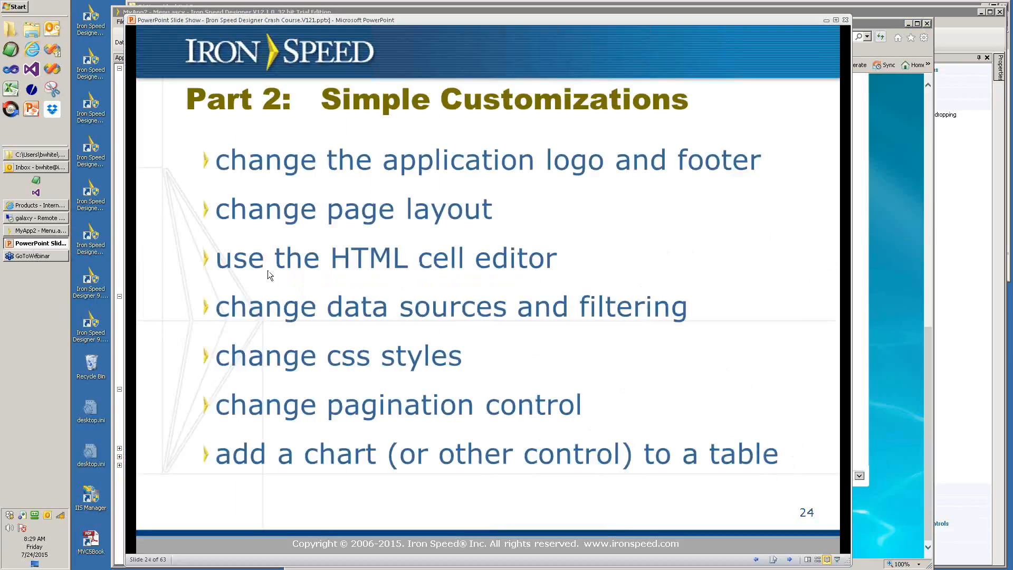
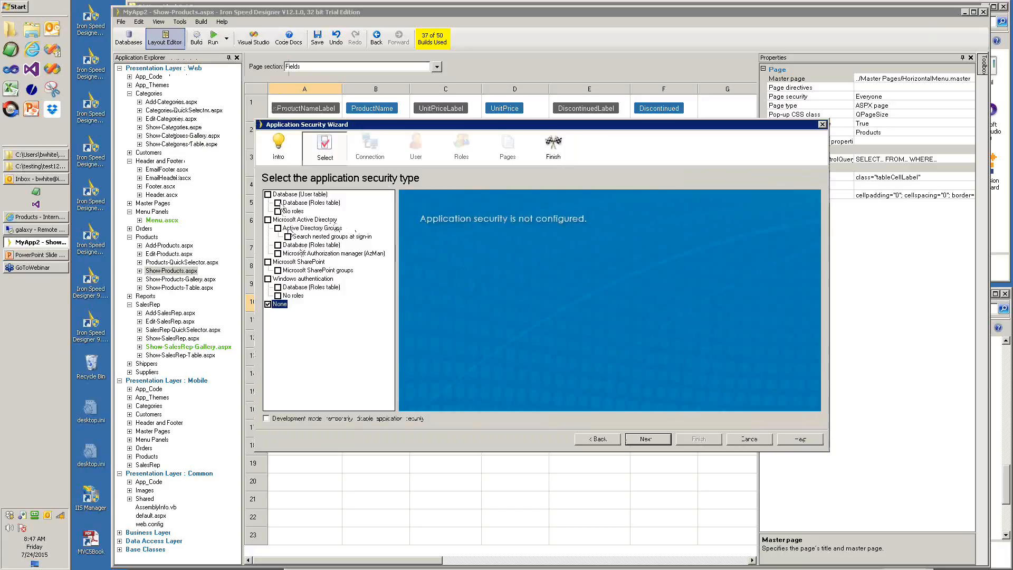
- Choose database user-table sign-in without roles and pick SalesRep as the user table
left_click(278, 211)
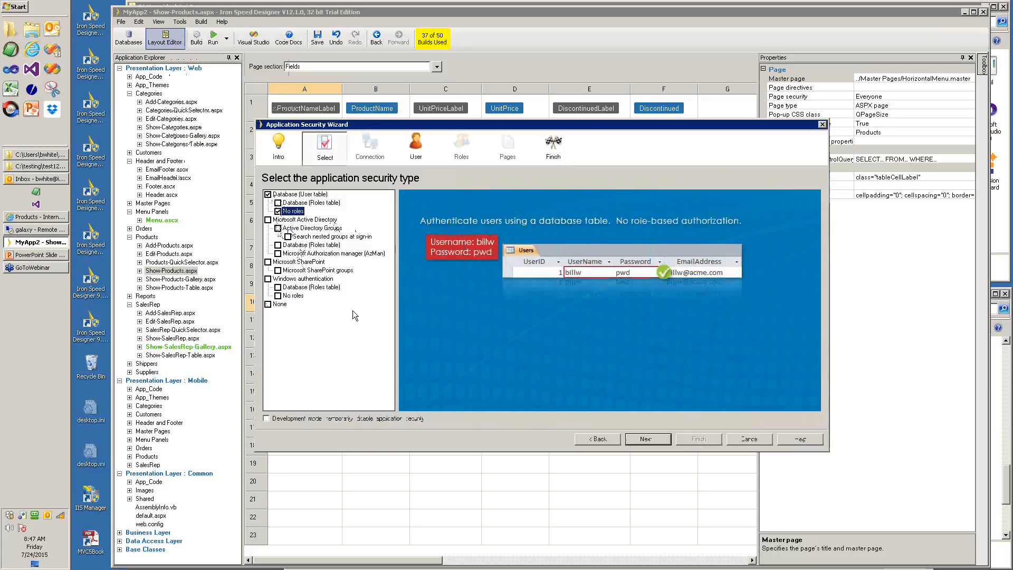
left_click(648, 438)
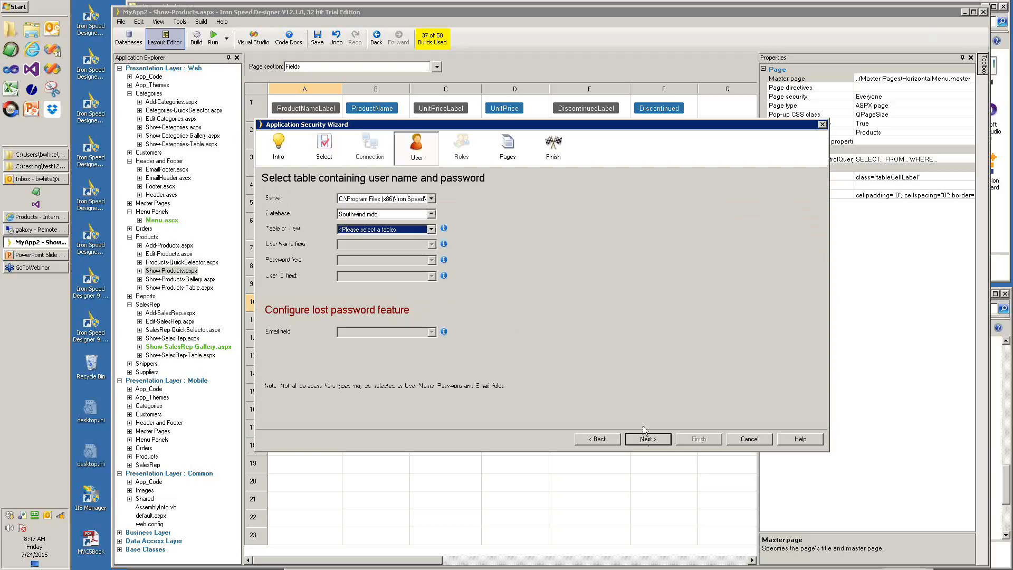
left_click(431, 229)
left_click(364, 370)
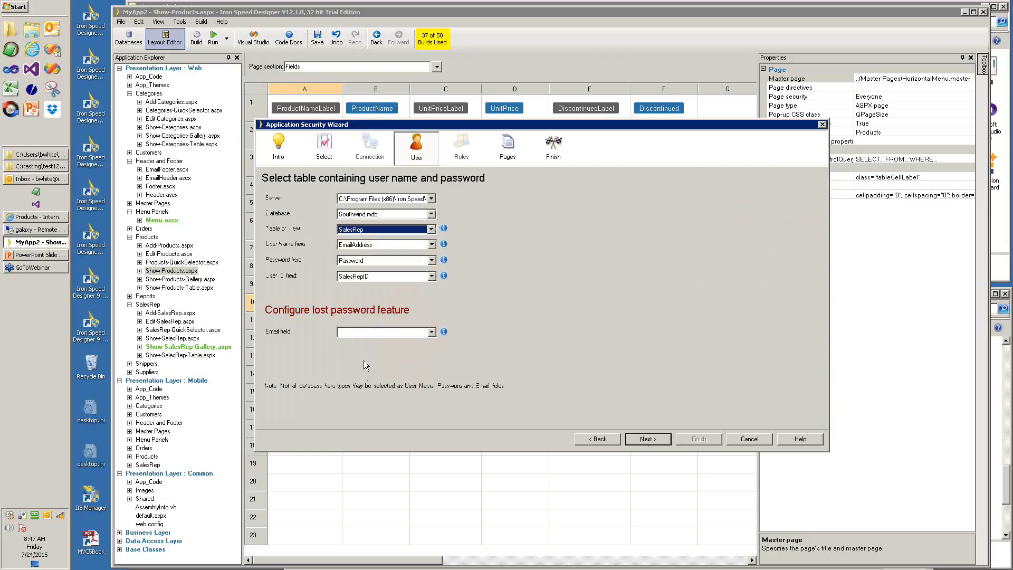
- Use LastName for user name and password, and EmailAddress for lost passwords
left_click(378, 245)
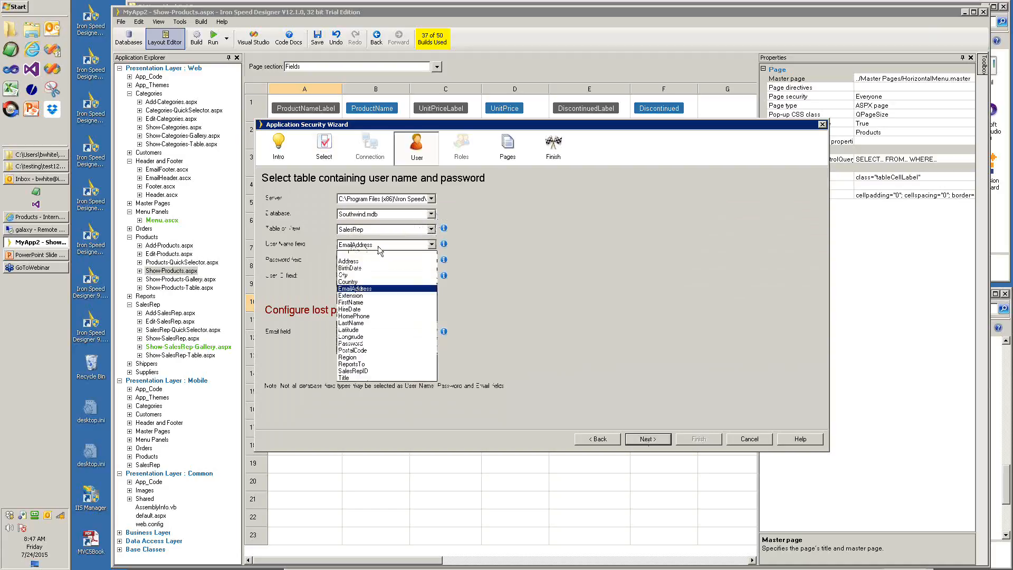
left_click(360, 323)
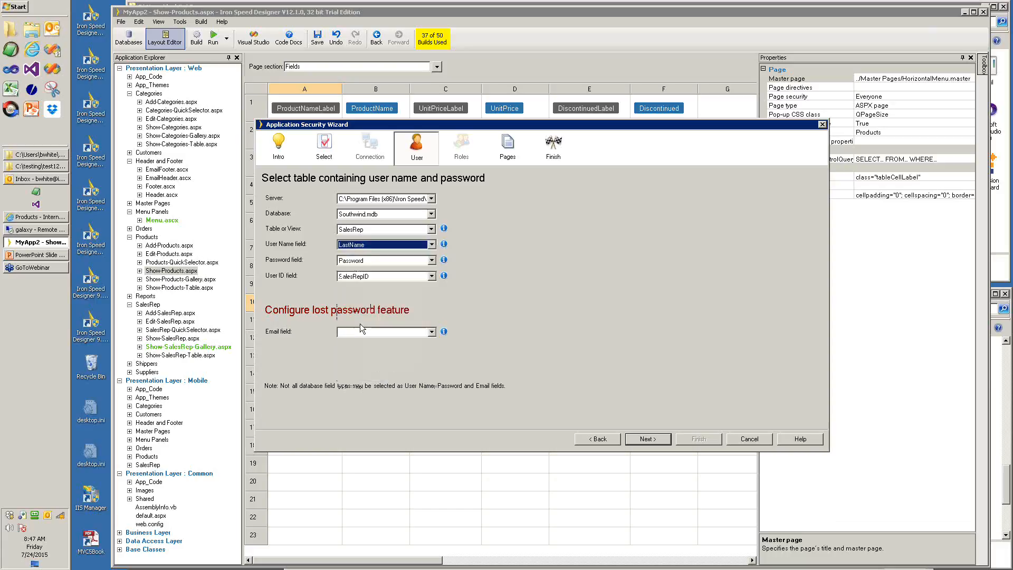
left_click(372, 260)
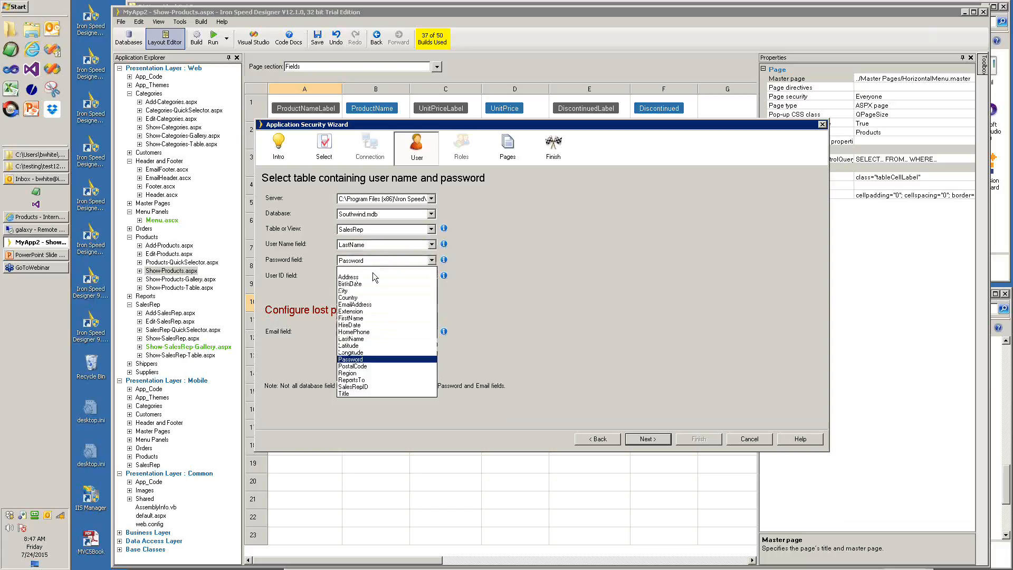
left_click(358, 339)
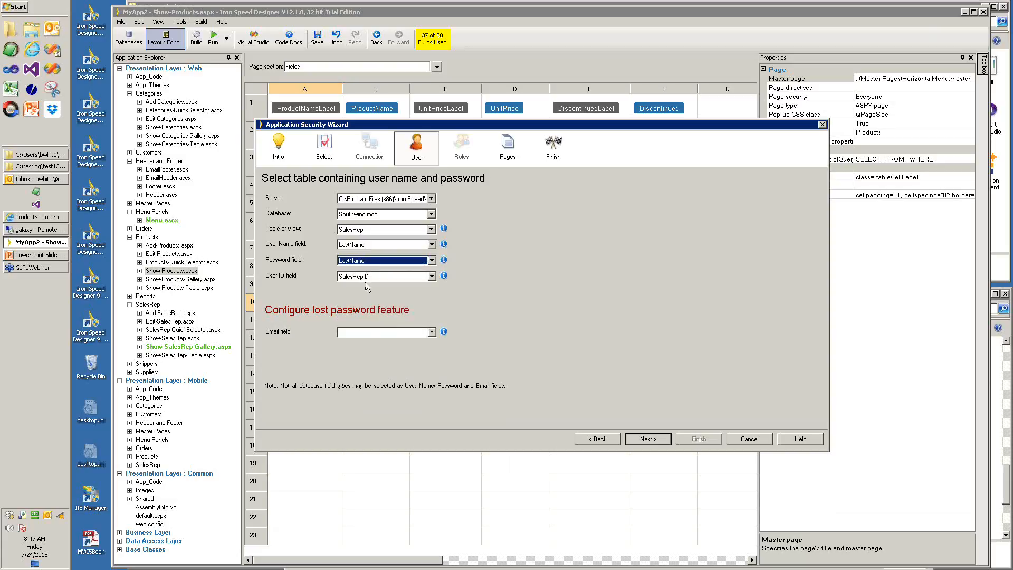
left_click(377, 335)
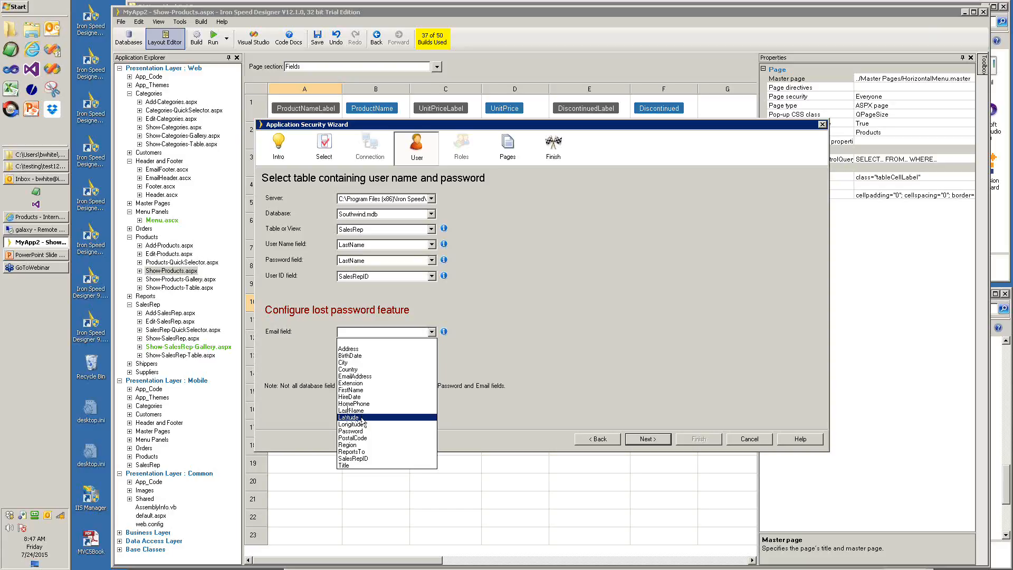
left_click(357, 376)
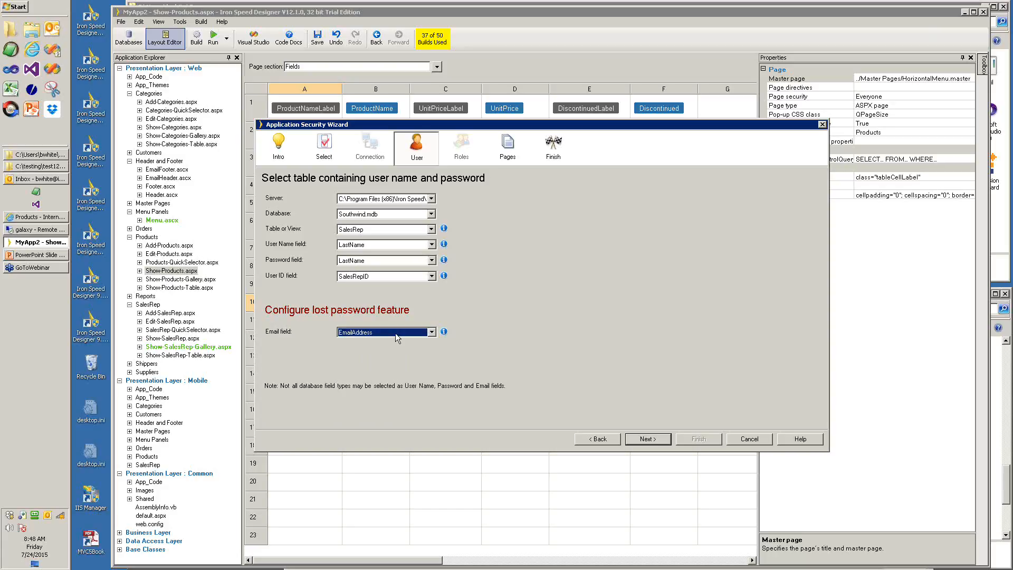
left_click(652, 442)
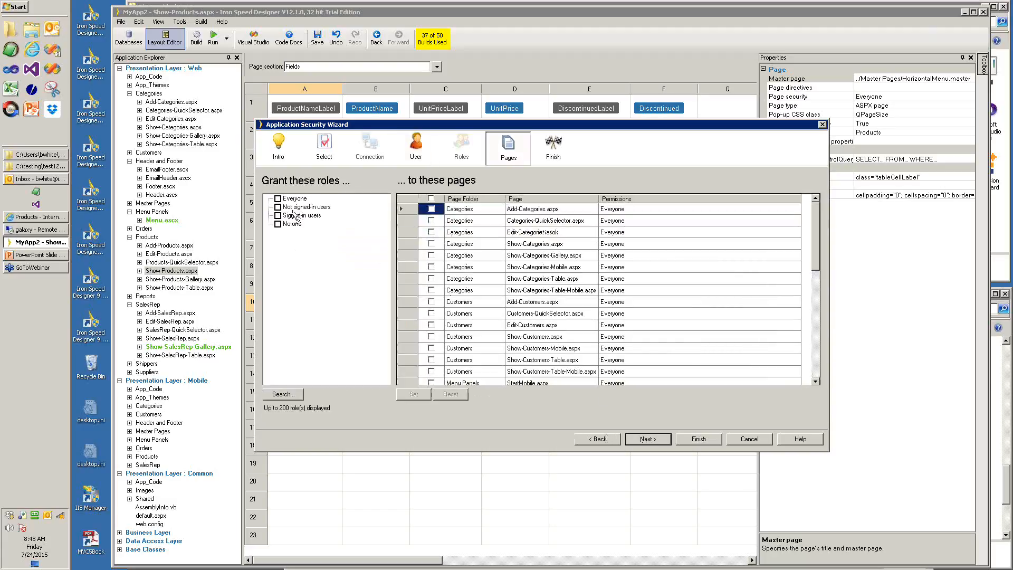
- Grant only Add-Categories.aspx to the Signed-in users role and finish the security wizard
left_click(431, 210)
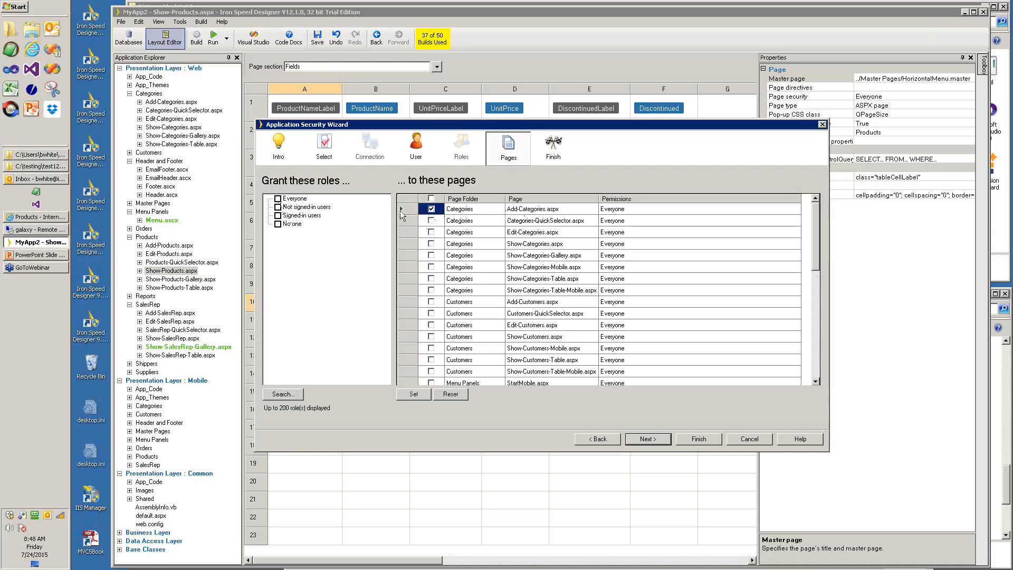
left_click(278, 216)
left_click(431, 199)
left_click(432, 209)
left_click(415, 395)
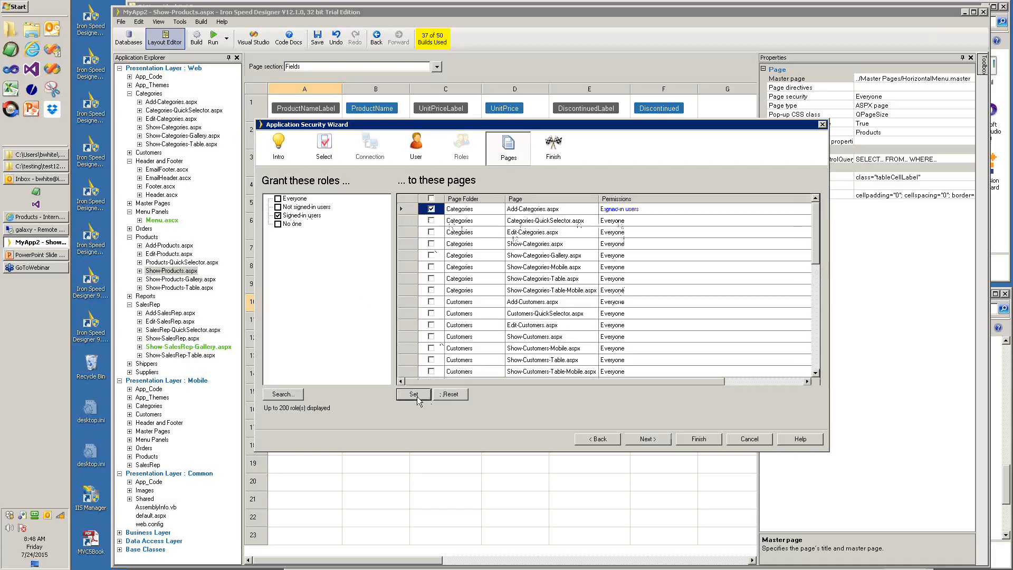
left_click(648, 439)
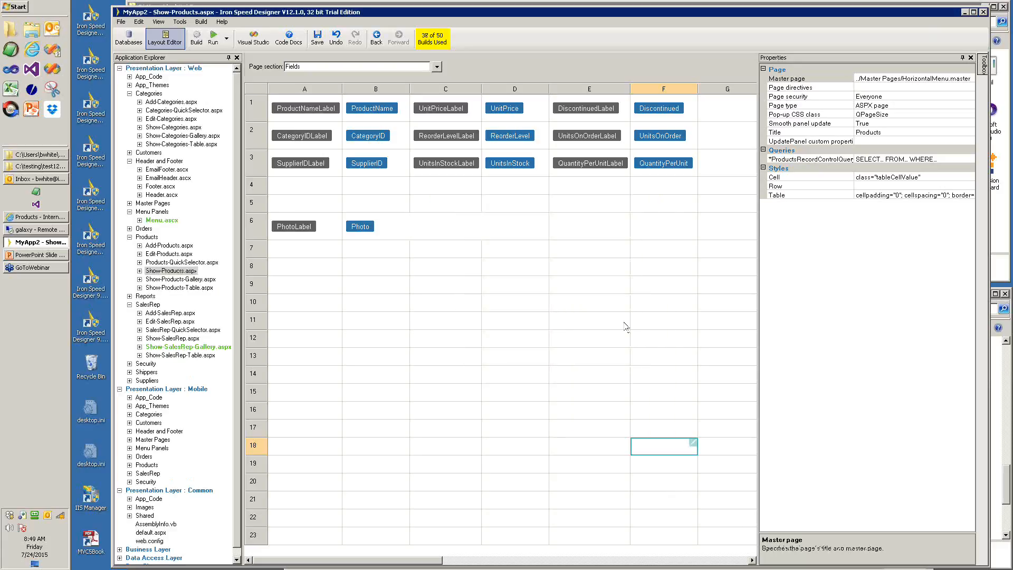
- Run the application in the browser and go to Categories > Add Categories
left_click(227, 38)
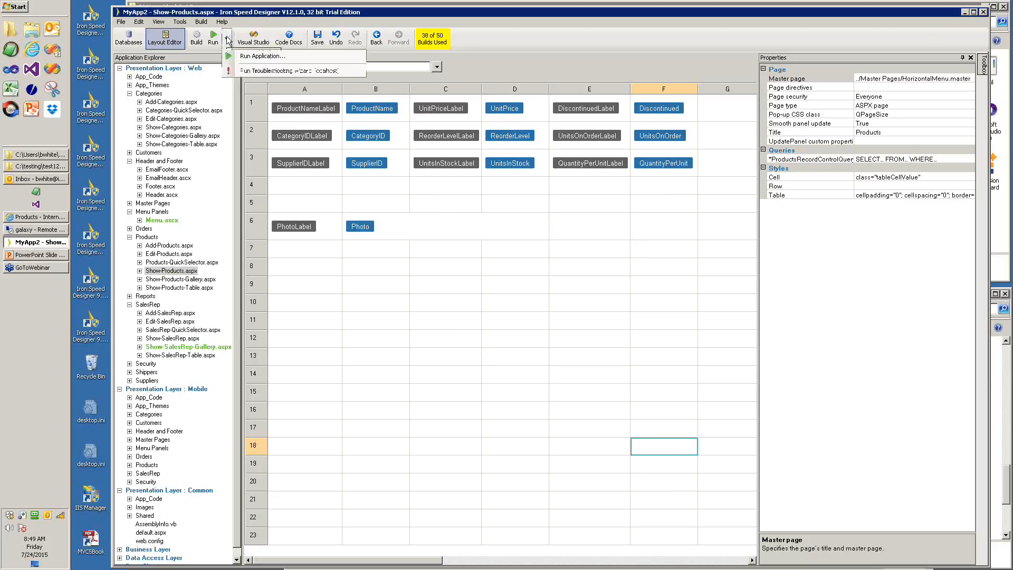
left_click(261, 57)
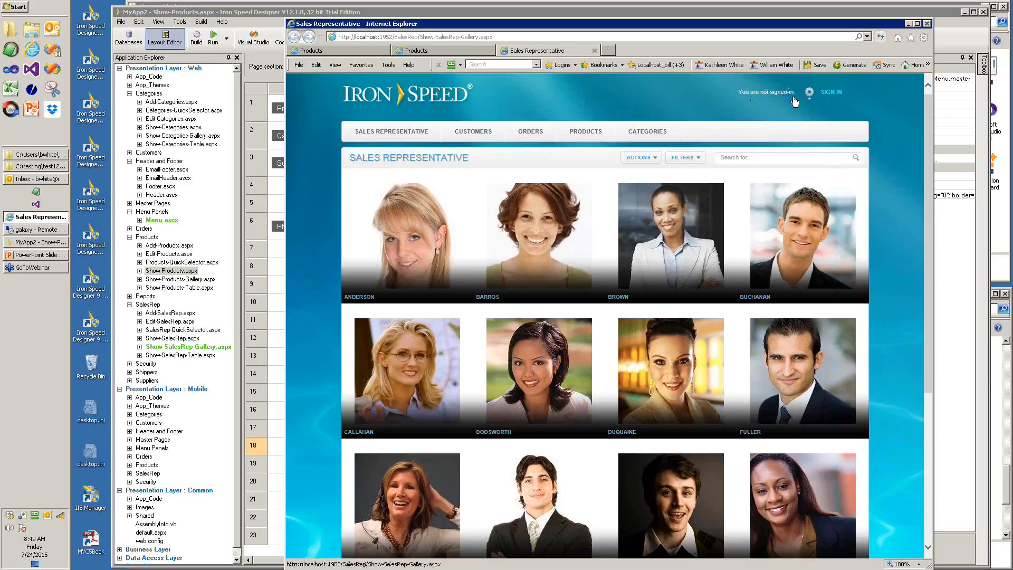
mouse_move(645, 136)
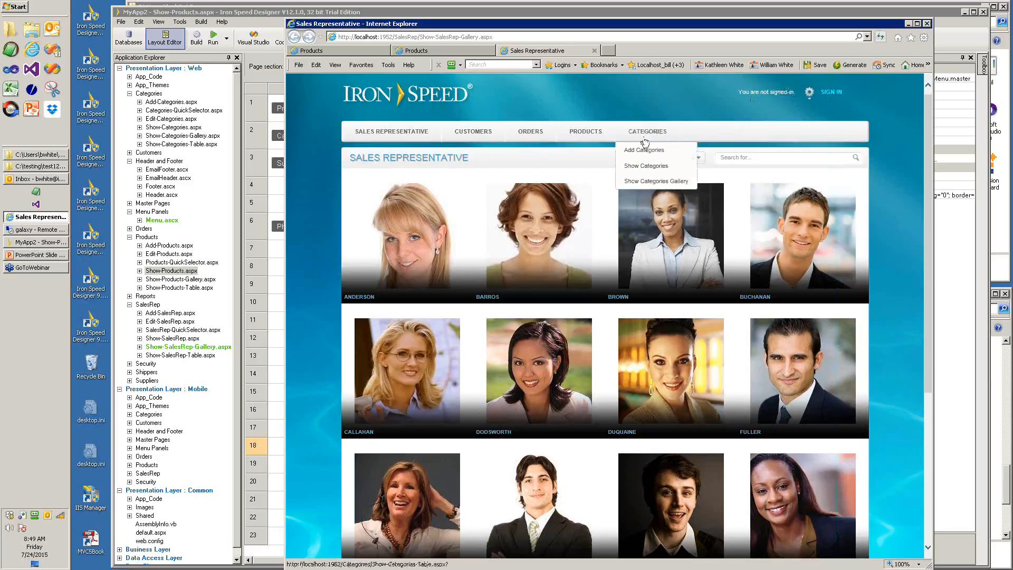
left_click(639, 150)
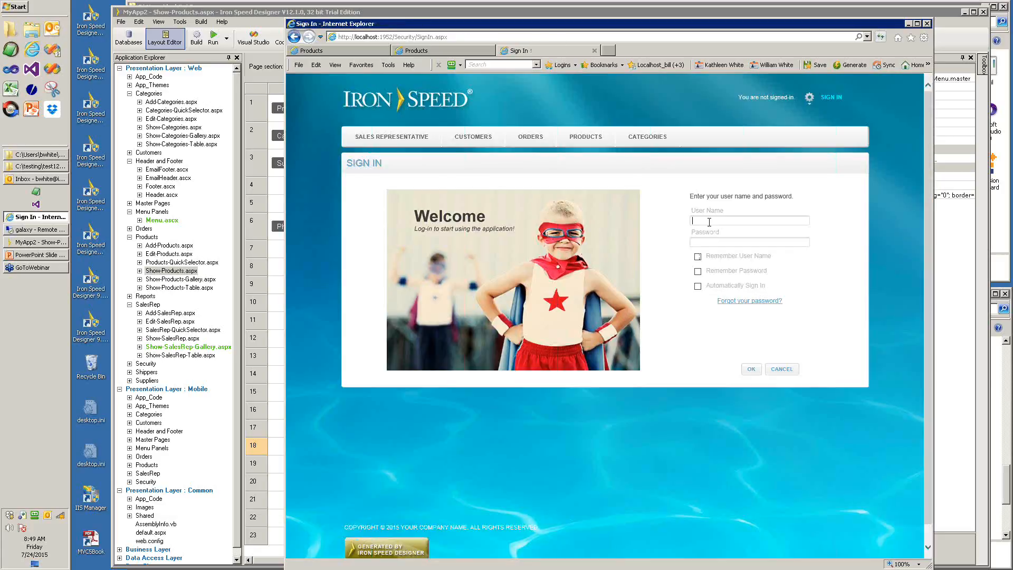
- Sign in with the sales rep's credentials, then cancel out of Add Categories and return to the slide show
type("f")
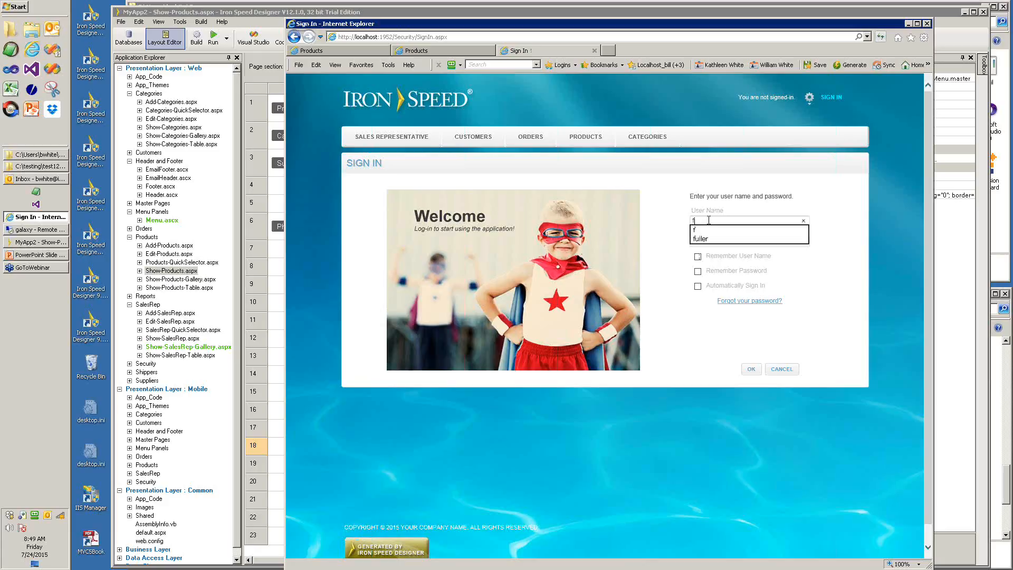
left_click(701, 238)
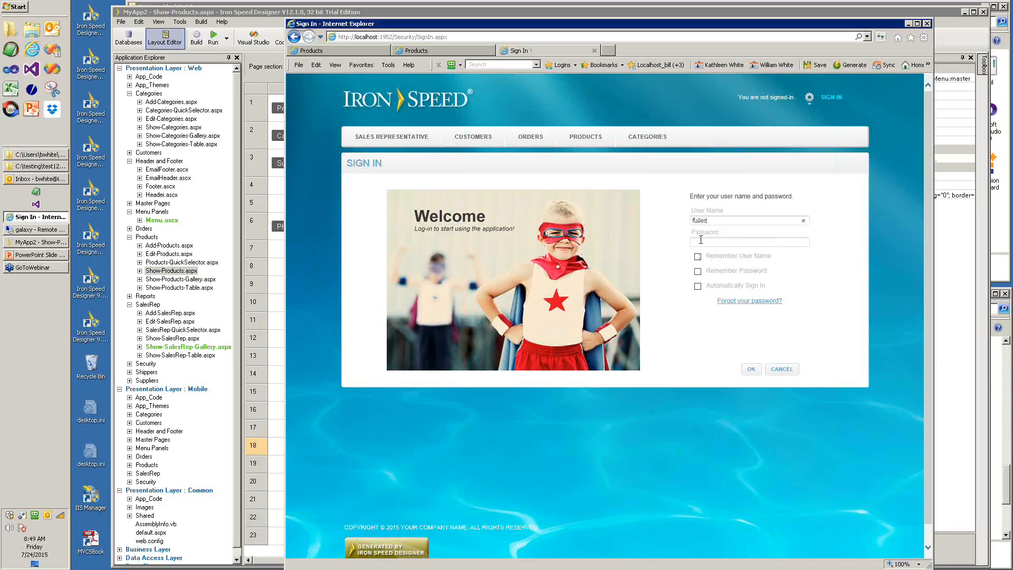
left_click(700, 243)
left_click(754, 370)
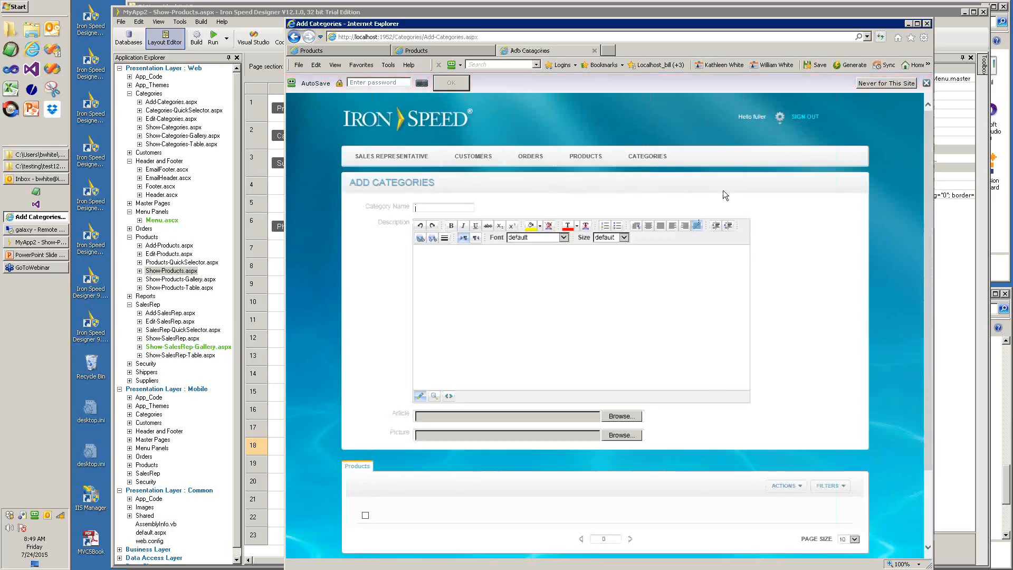
scroll(672, 421, "down", 3)
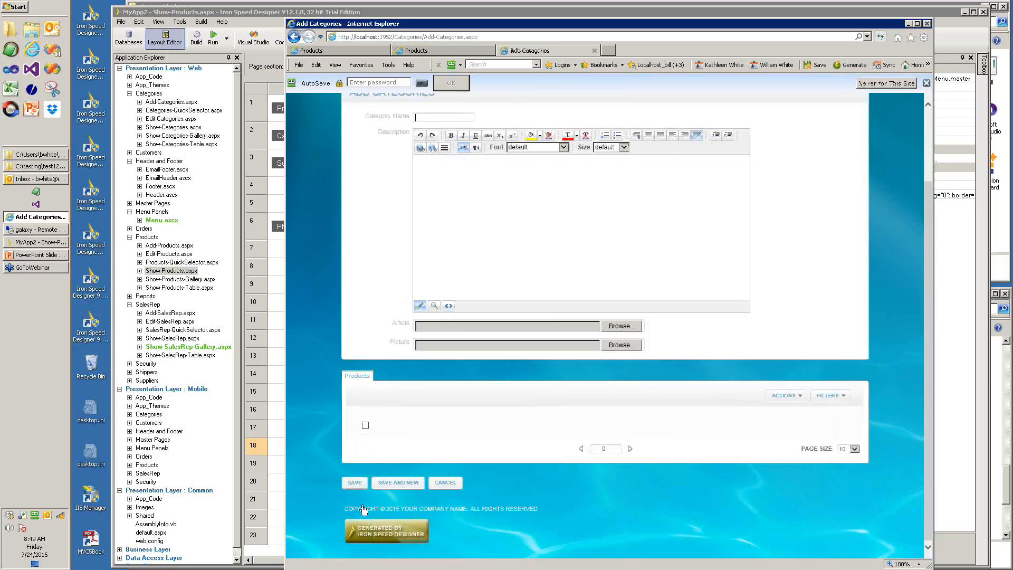
left_click(438, 478)
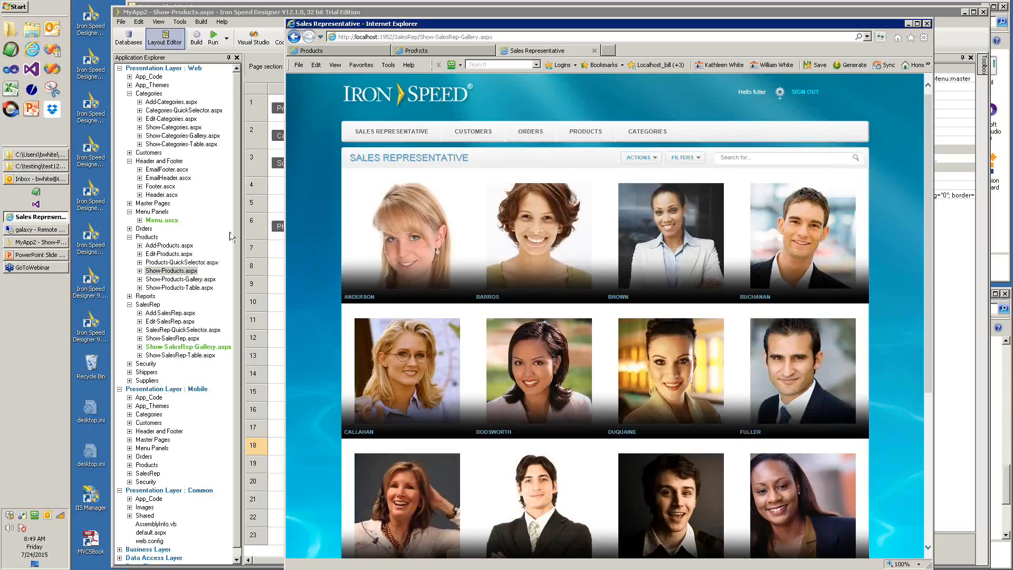
left_click(37, 255)
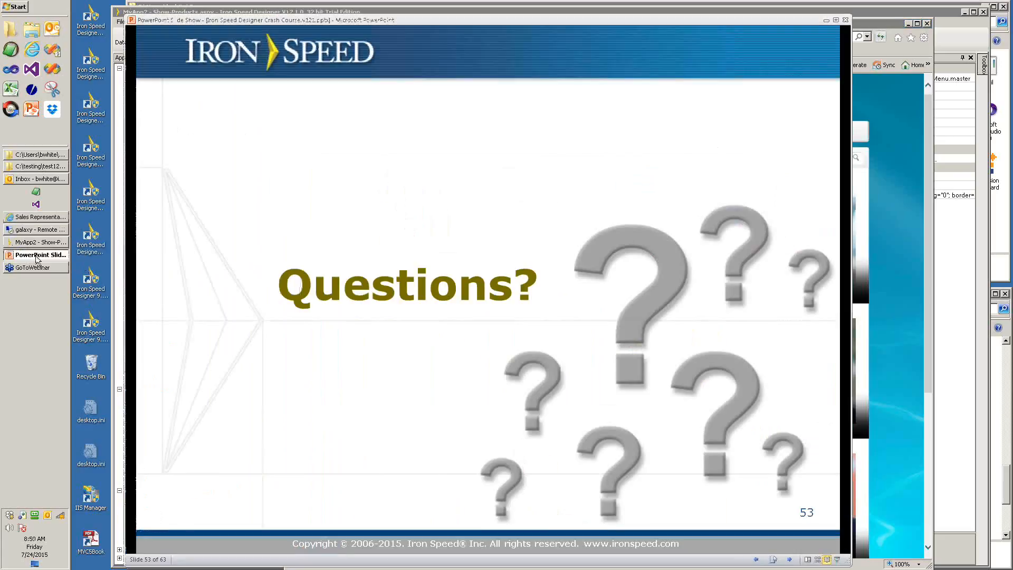
- Switch from the Questions? slide show back to the MyApp2 project in Iron Speed Designer
mouse_move(38, 244)
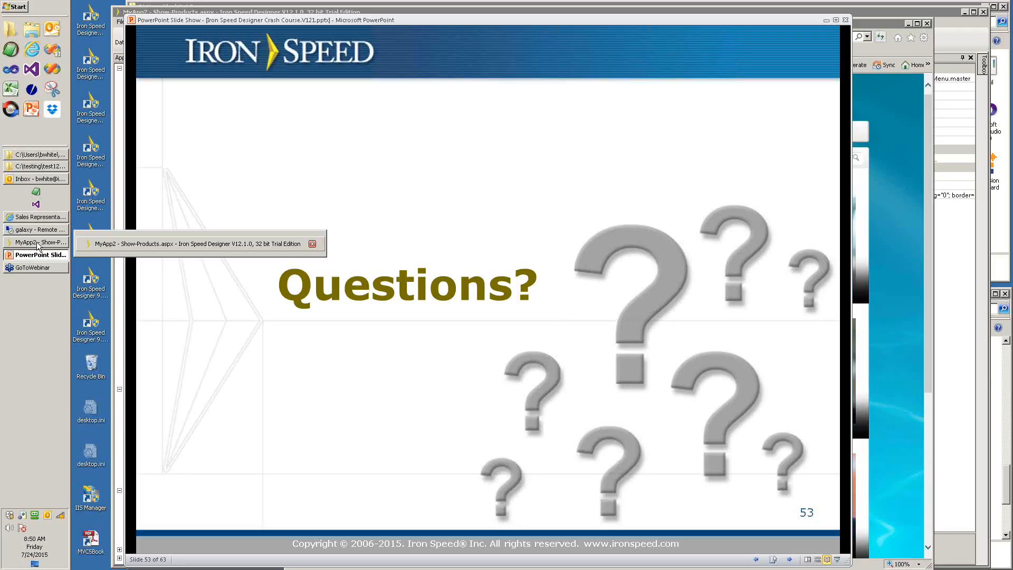
left_click(38, 244)
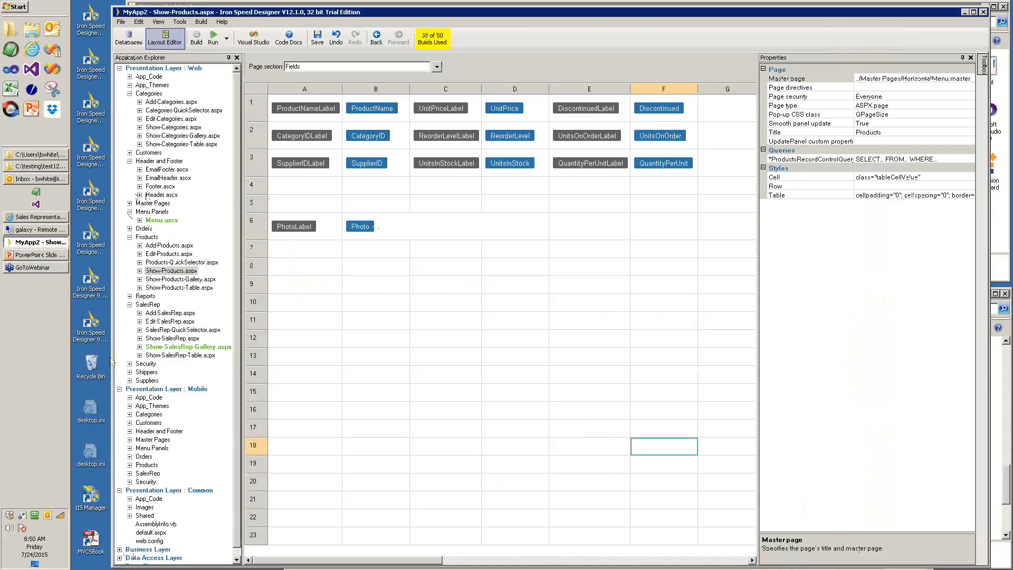
- Expand Presentation Layer : Common in the Application Explorer and open web.config
left_click(120, 389)
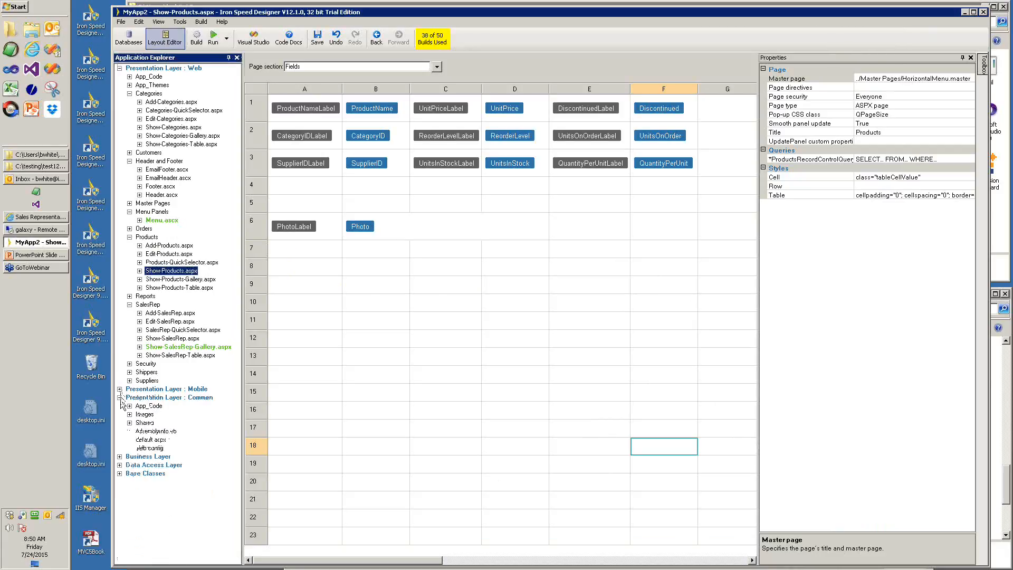
left_click(120, 398)
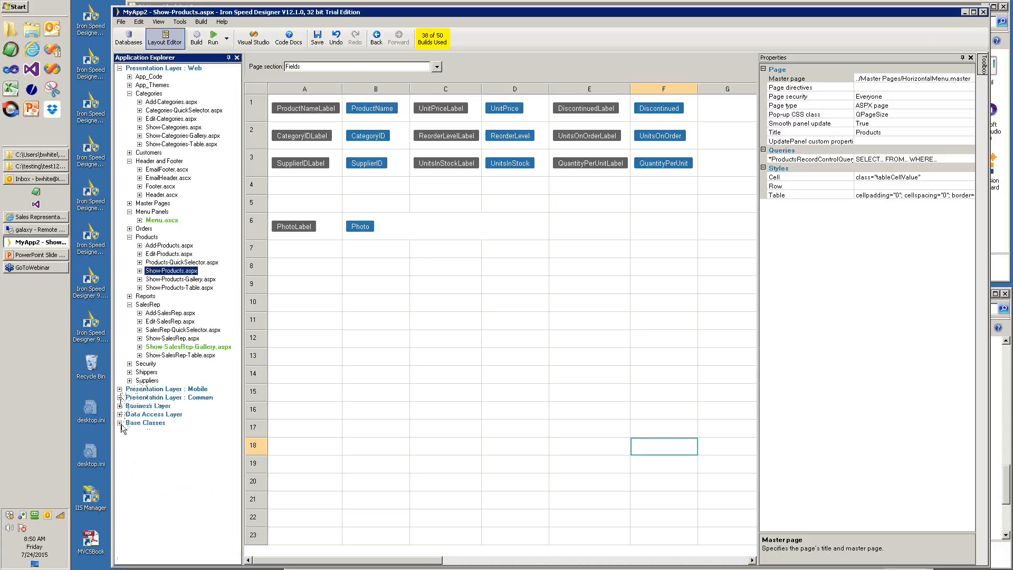
left_click(119, 389)
left_click(120, 389)
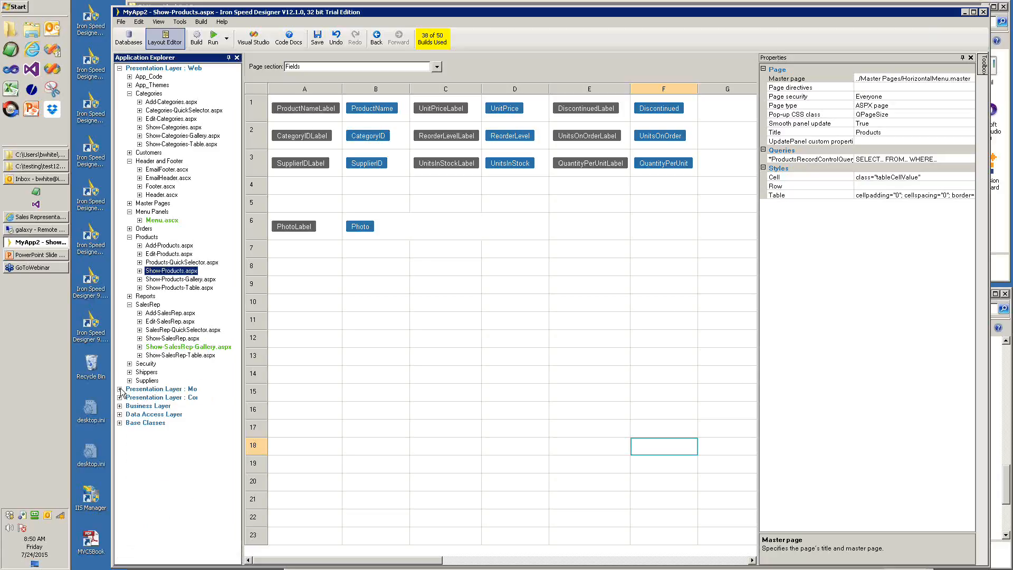
left_click(120, 398)
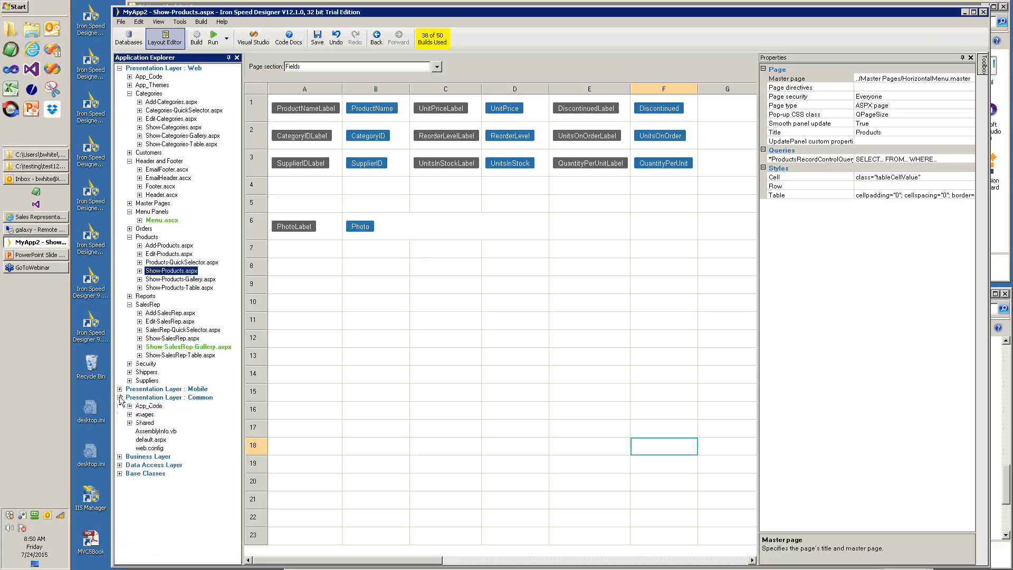
double_click(149, 448)
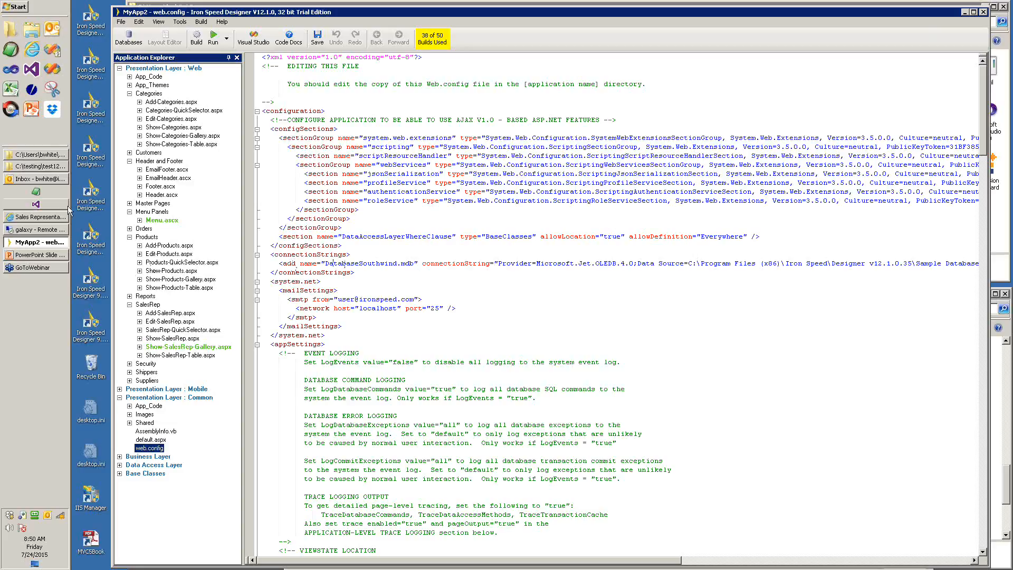
- Browse to C:\testing\test1210\MyApp2\DB in Windows Explorer
mouse_move(48, 170)
left_click(105, 169)
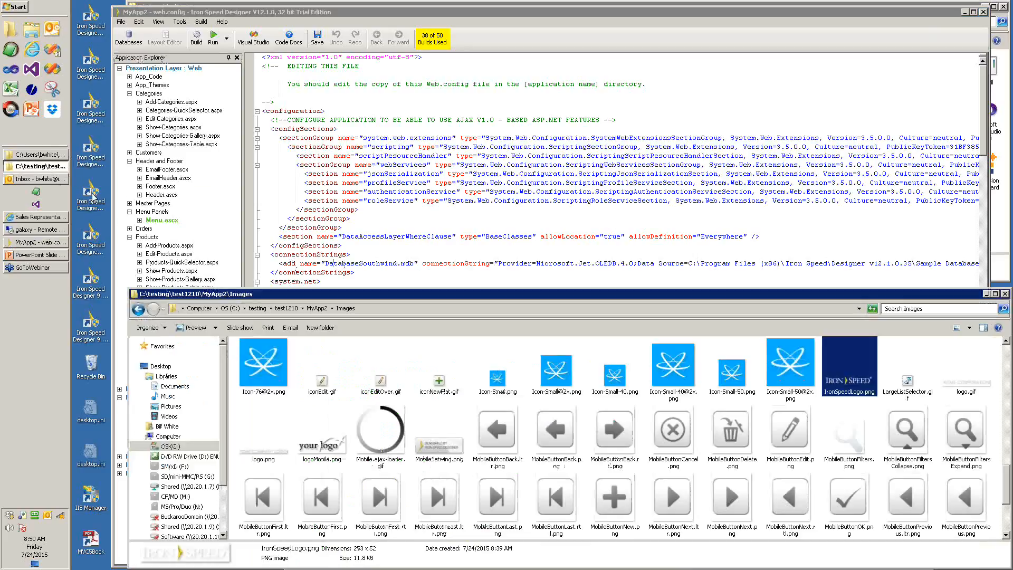
left_click(286, 308)
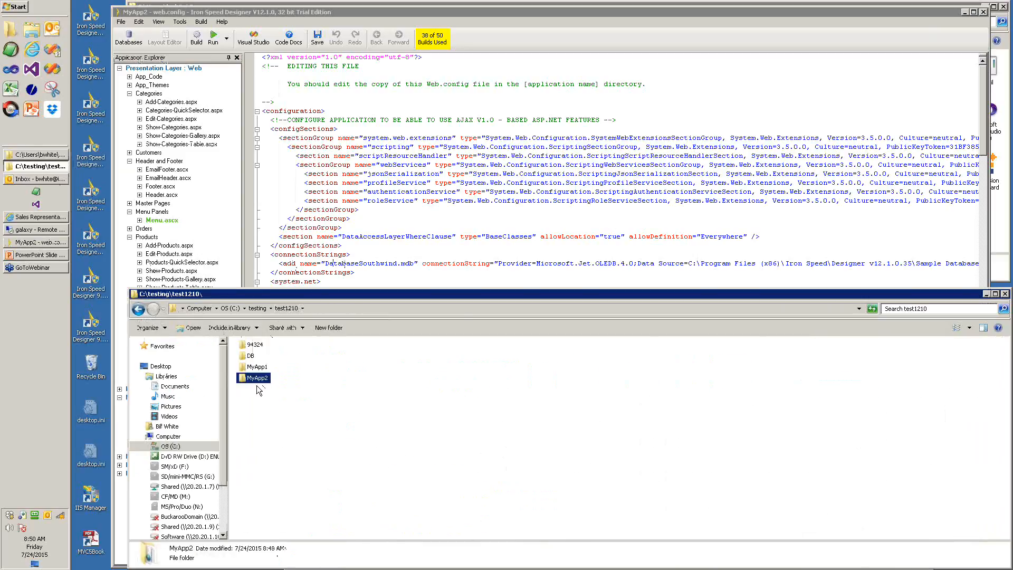
left_click(248, 357)
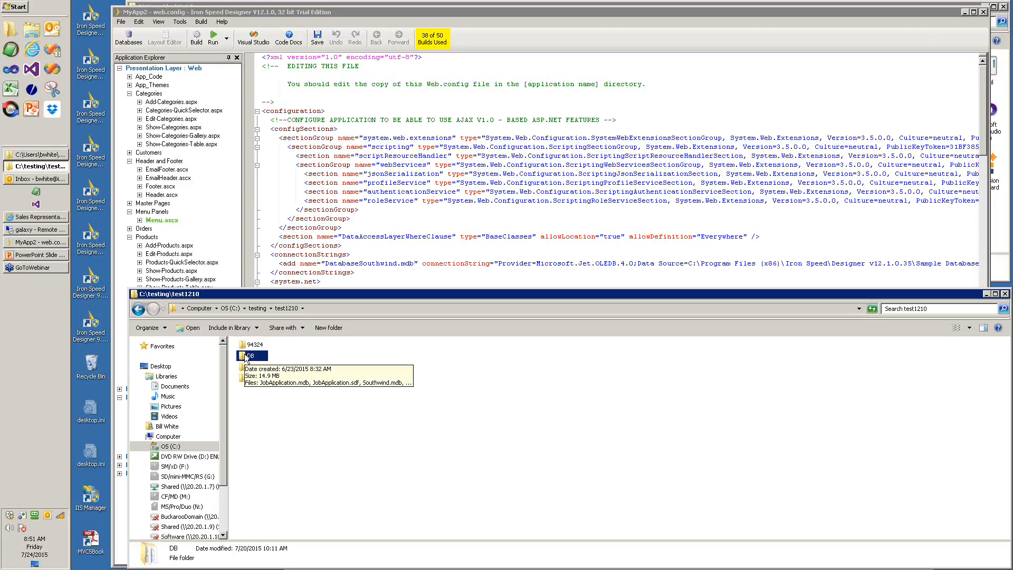
left_click(258, 379, "ctrl")
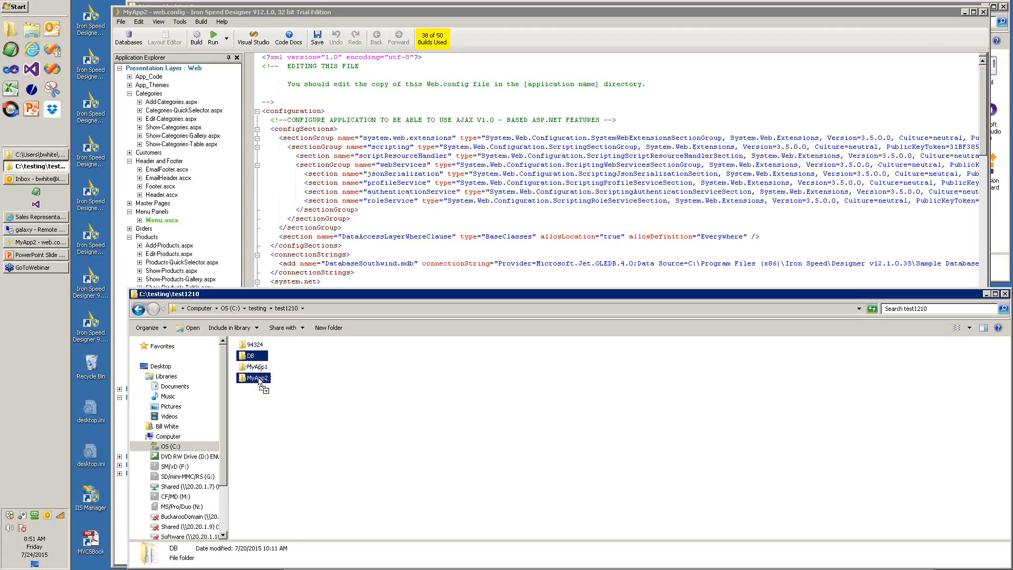
double_click(259, 379)
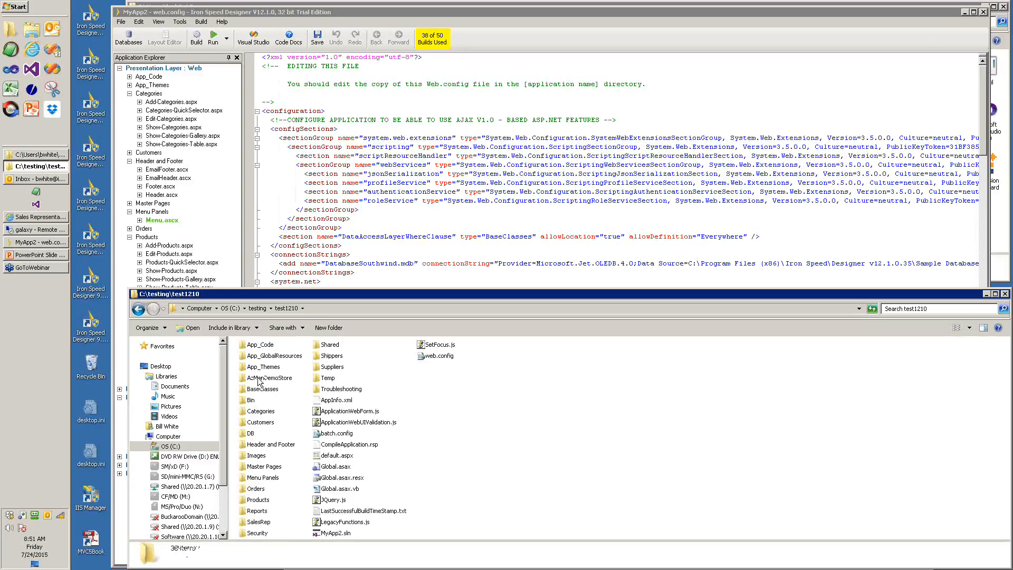
double_click(250, 433)
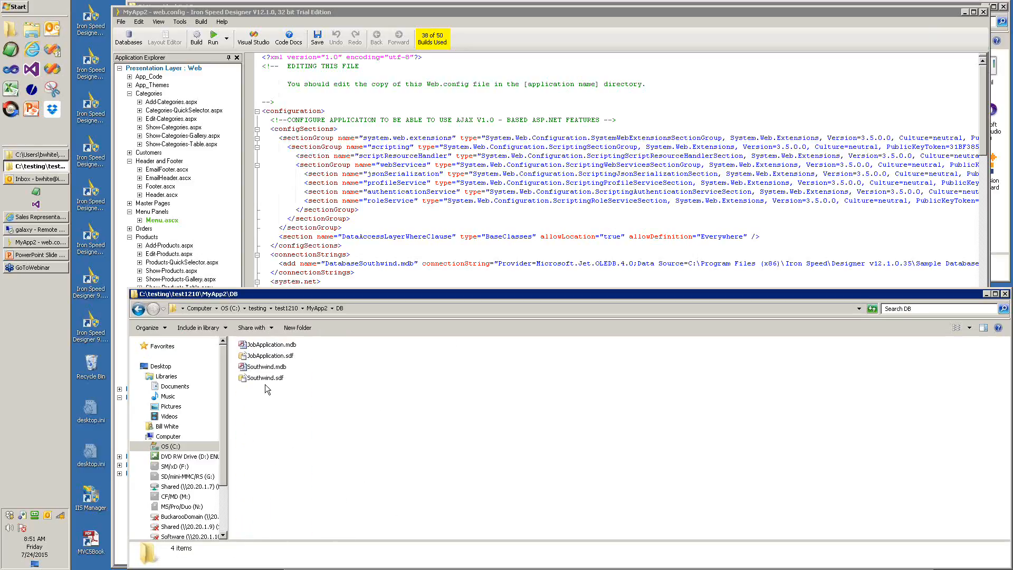
- Delete JobApplication.mdb, JobApplication.sdf and Southwind.sdf, leaving only Southwind.mdb
left_click(270, 348)
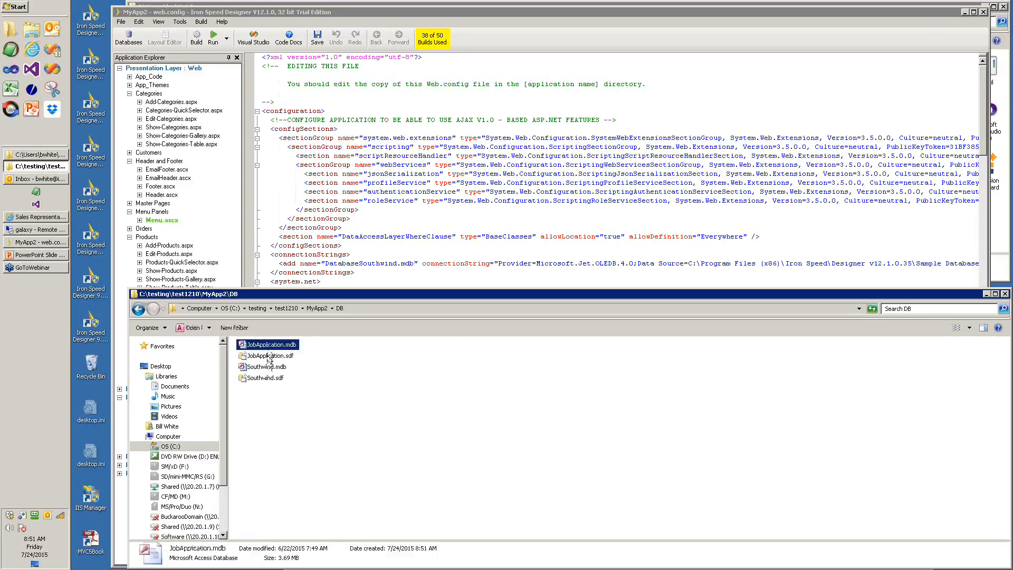
left_click(269, 356, "shift")
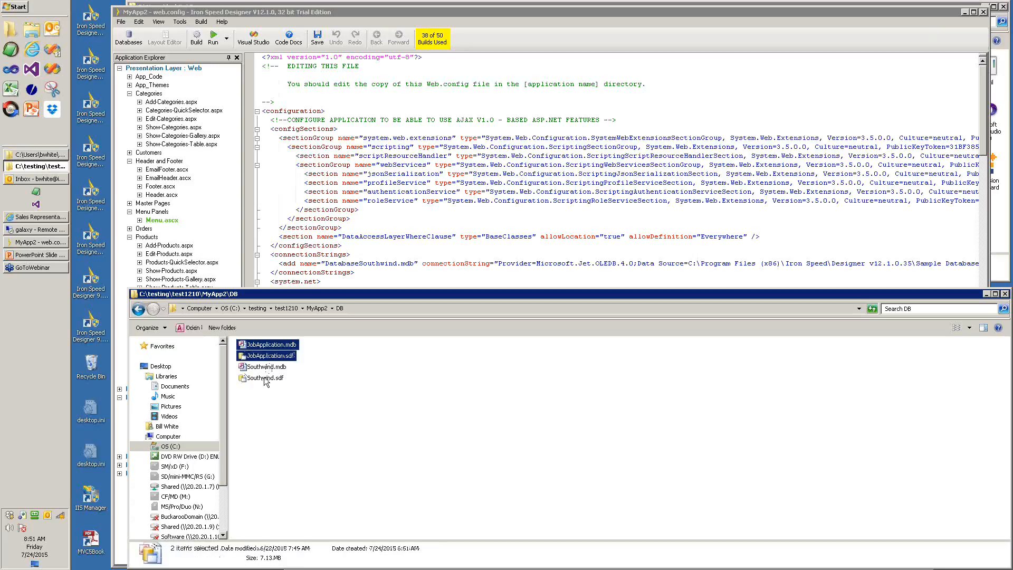
left_click(265, 379, "ctrl")
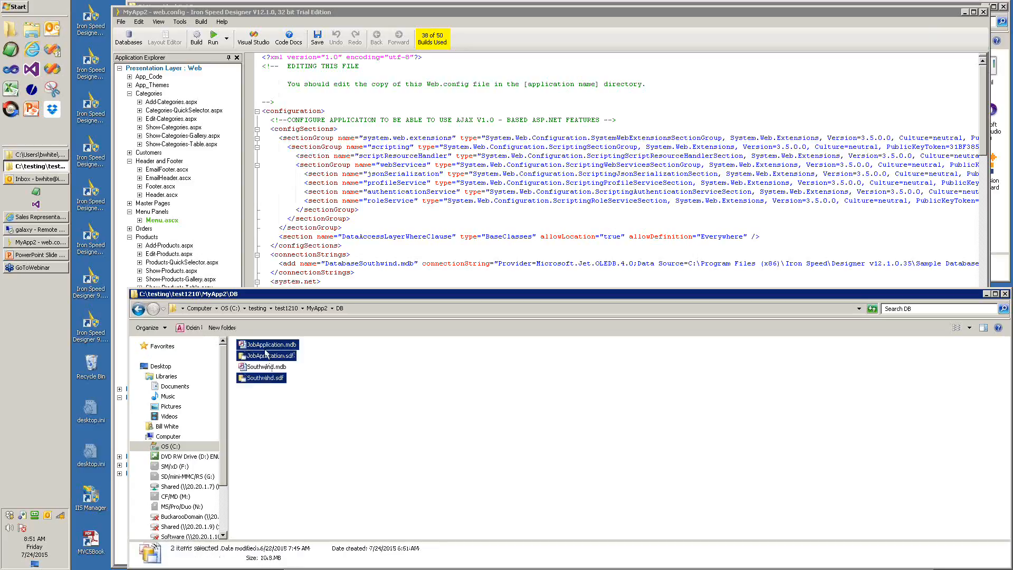
right_click(266, 353)
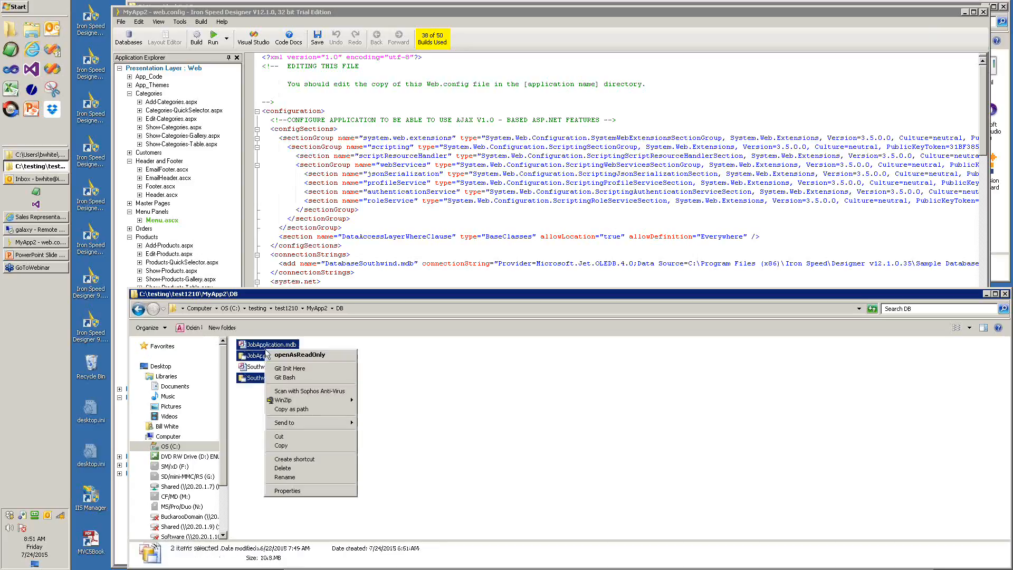
left_click(285, 467)
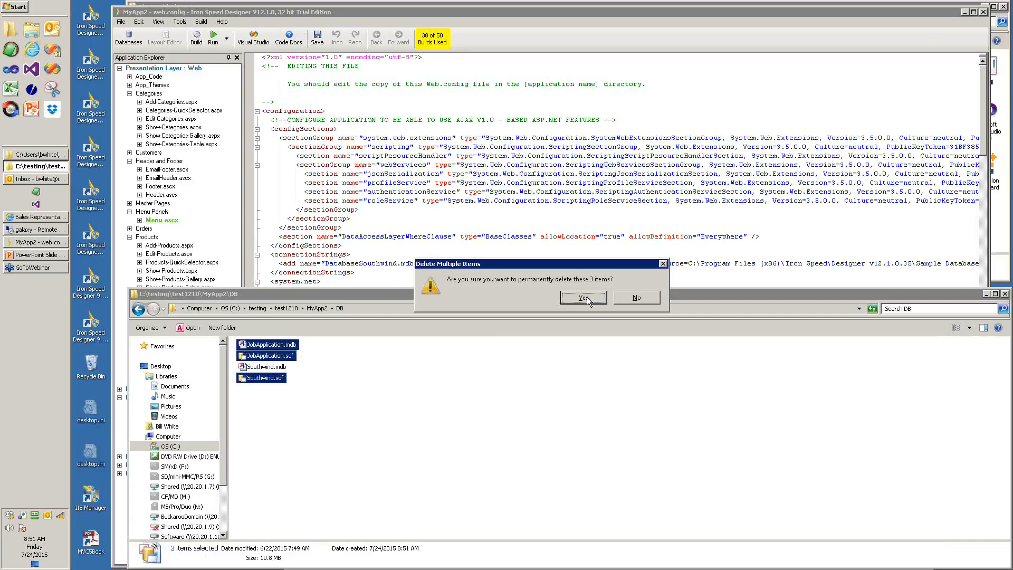
key("Return")
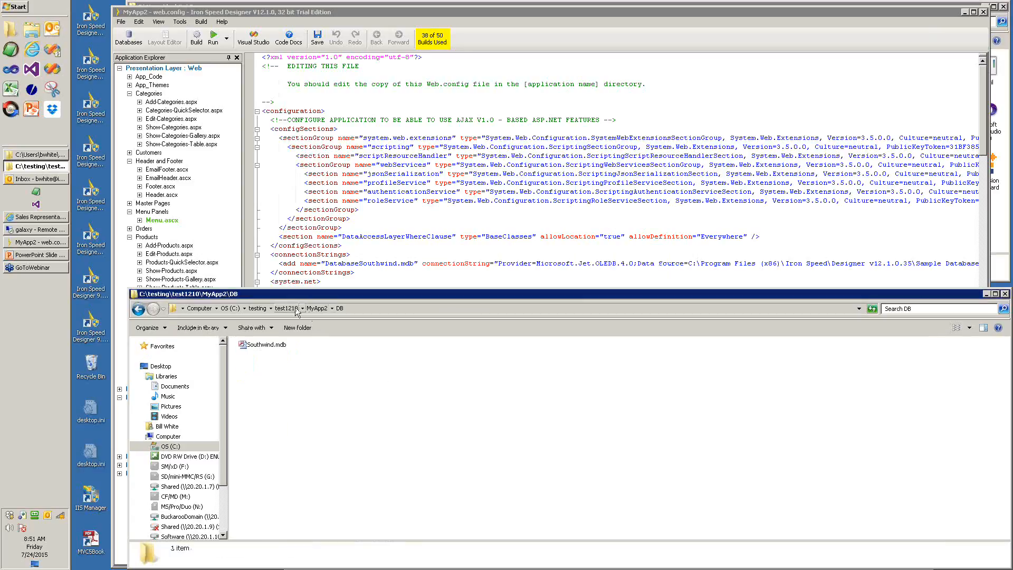
left_click(316, 308)
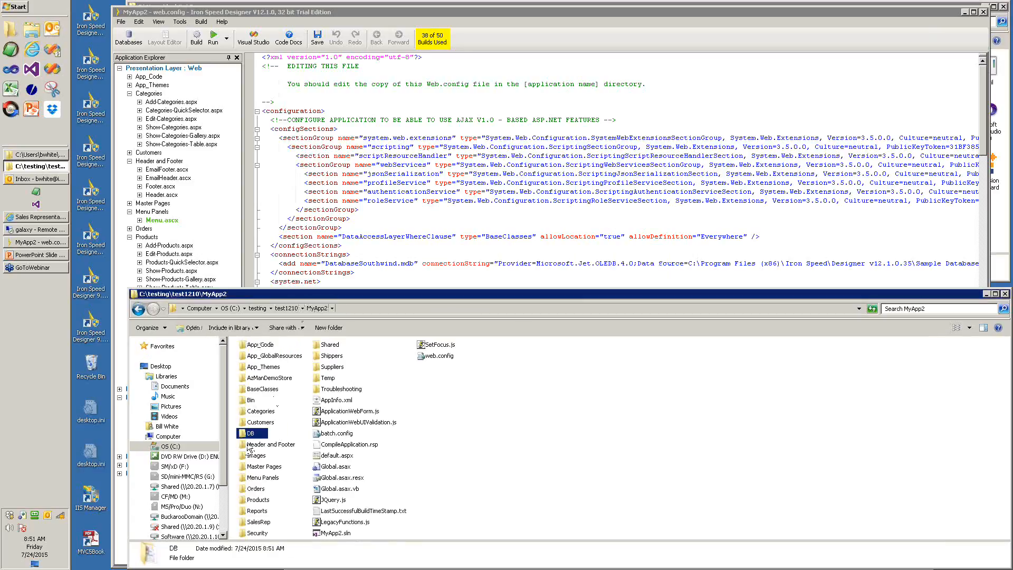
left_click(284, 310)
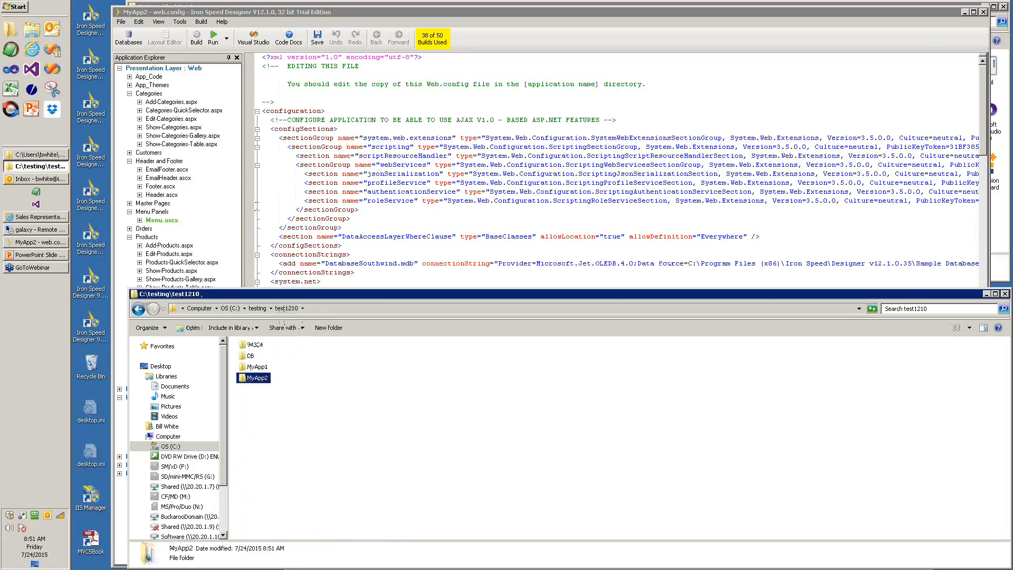
left_click(257, 206)
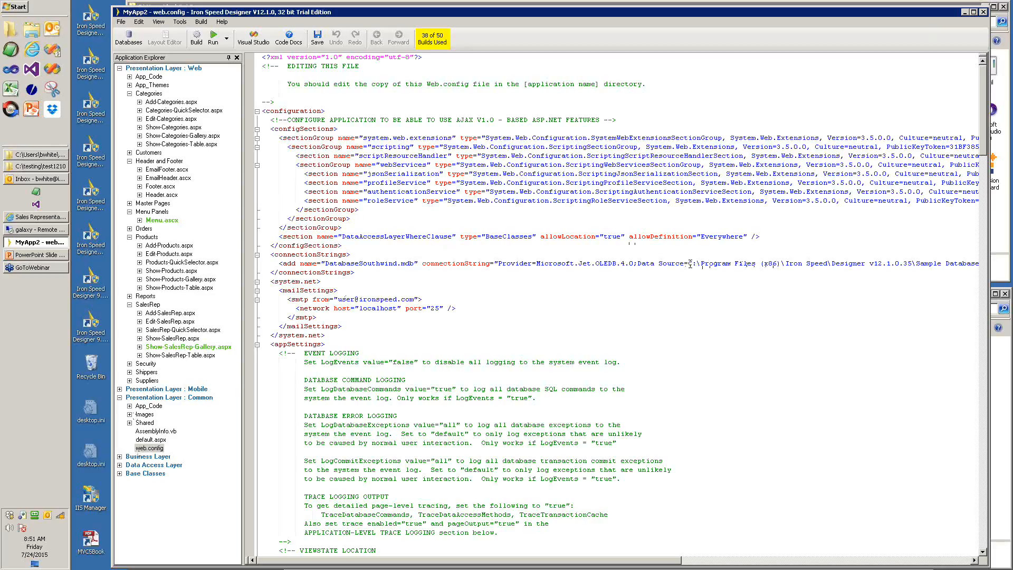
- Replace the sample install path in Data Source so it reads DB\Southwind.mdb, and save web.config
left_click_drag(688, 263, 871, 269)
key("Delete")
key("Delete")
key("Delete")
key("Delete")
key("Delete")
key("Delete")
key("Delete")
key("Delete")
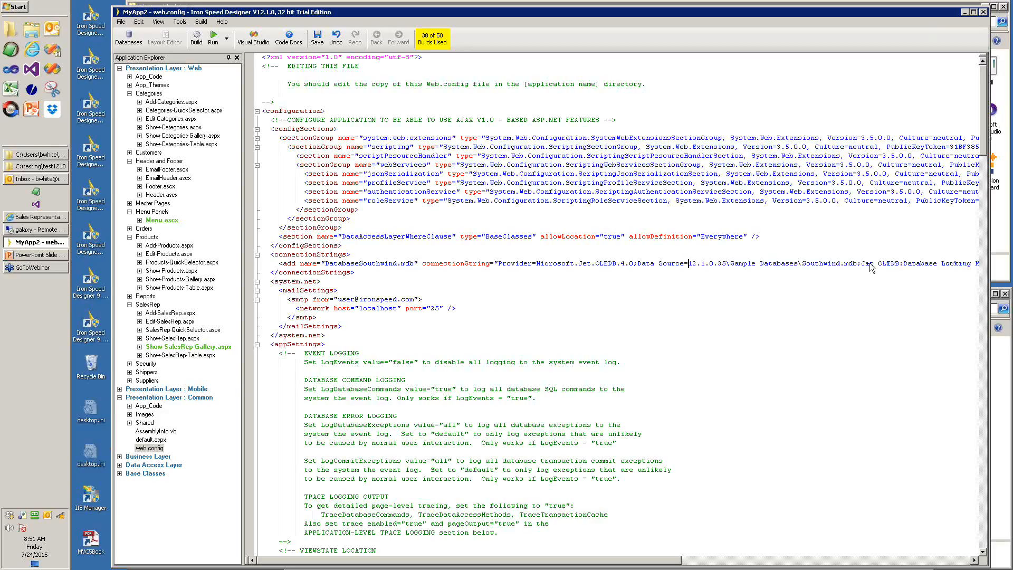
key("Delete")
key("Delete")
key("Delete")
key("Delete")
key("Delete")
key("Delete")
key("Delete")
key("Delete")
key("Delete")
key("Delete")
key("Delete")
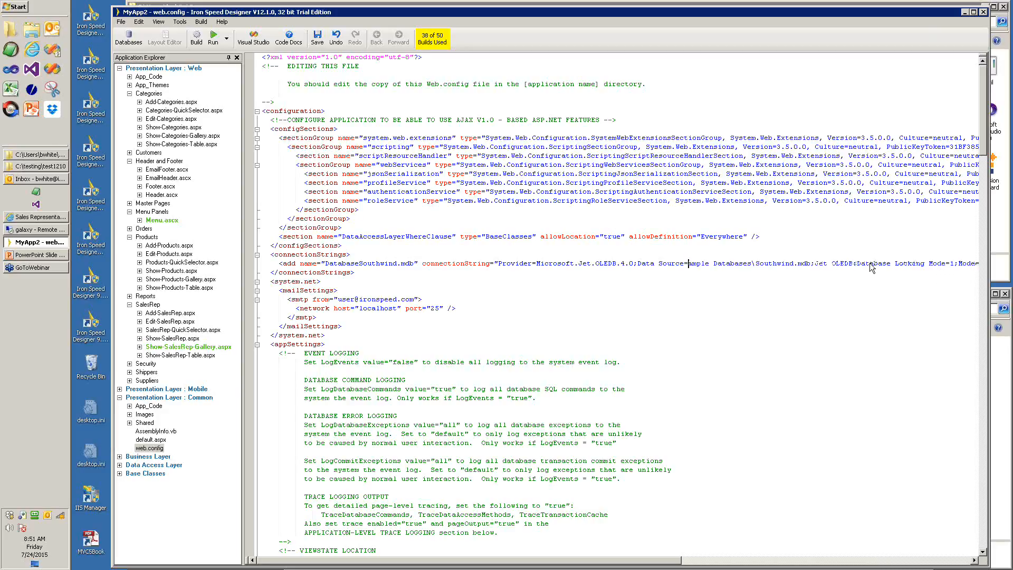
key("Delete")
key("Delete")
key("Delete")
key("Delete")
key("Delete")
key("Delete")
key("Delete")
key("Delete")
key("Delete")
key("Delete")
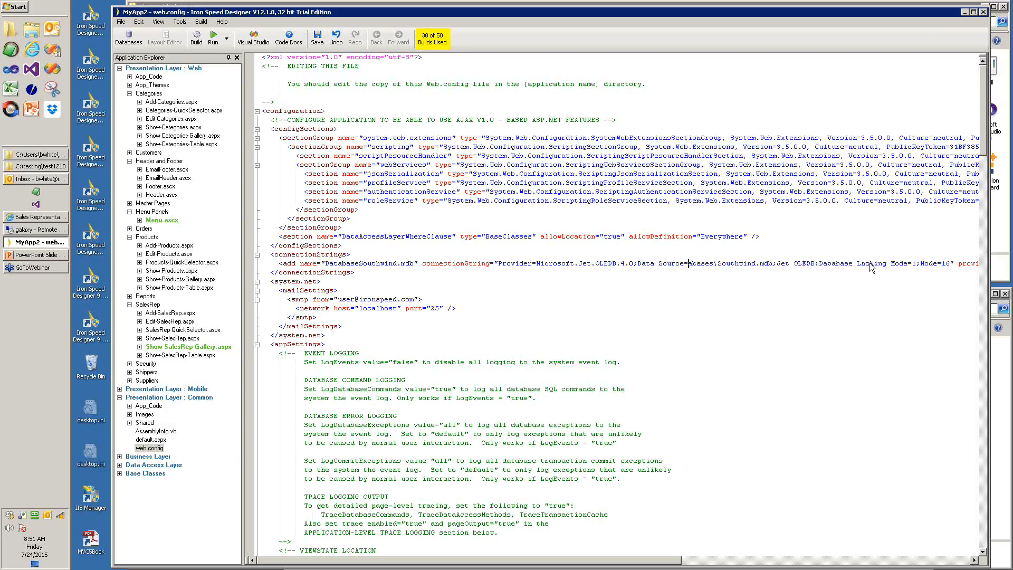
key("Delete")
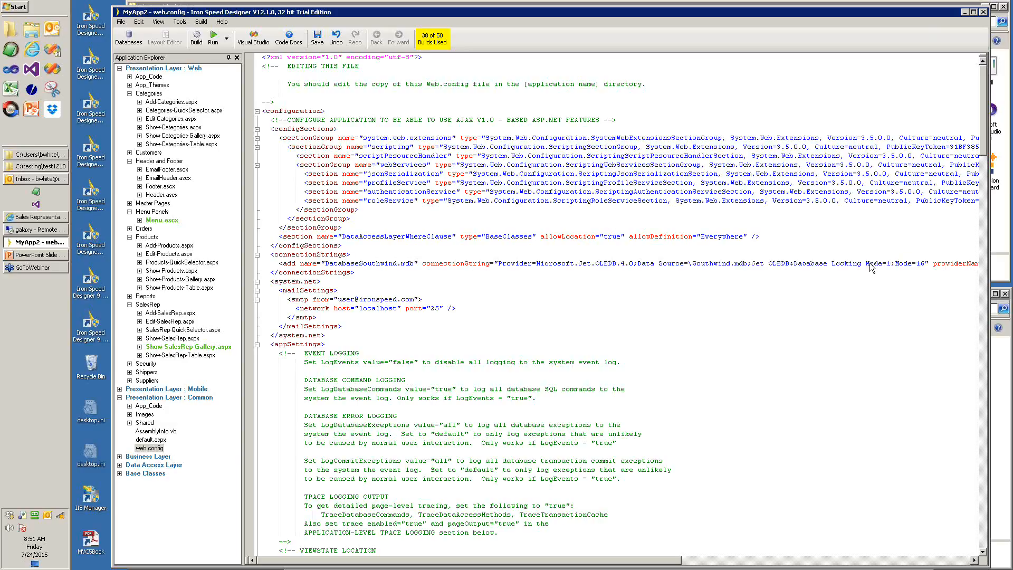
type("D")
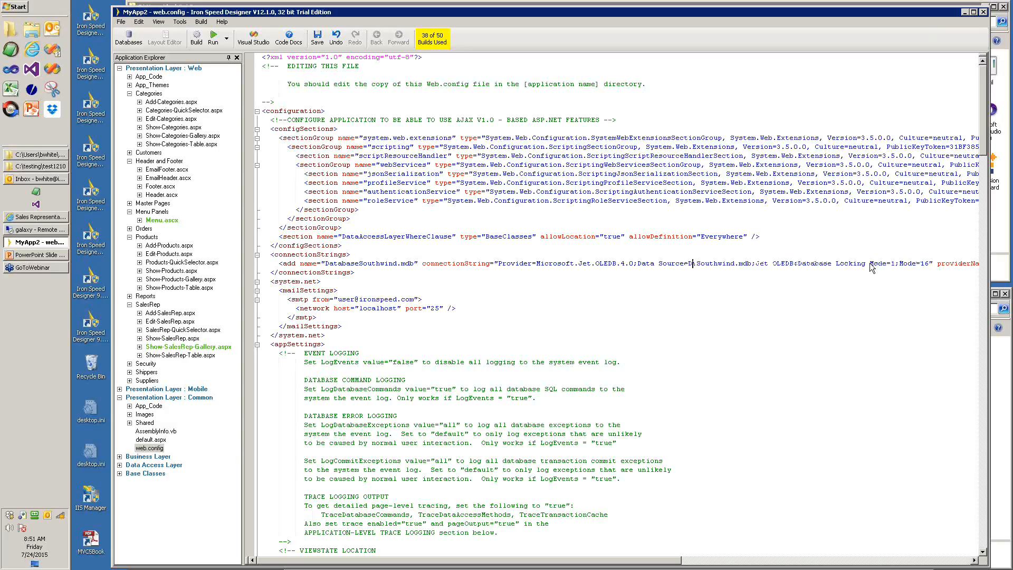
type(":")
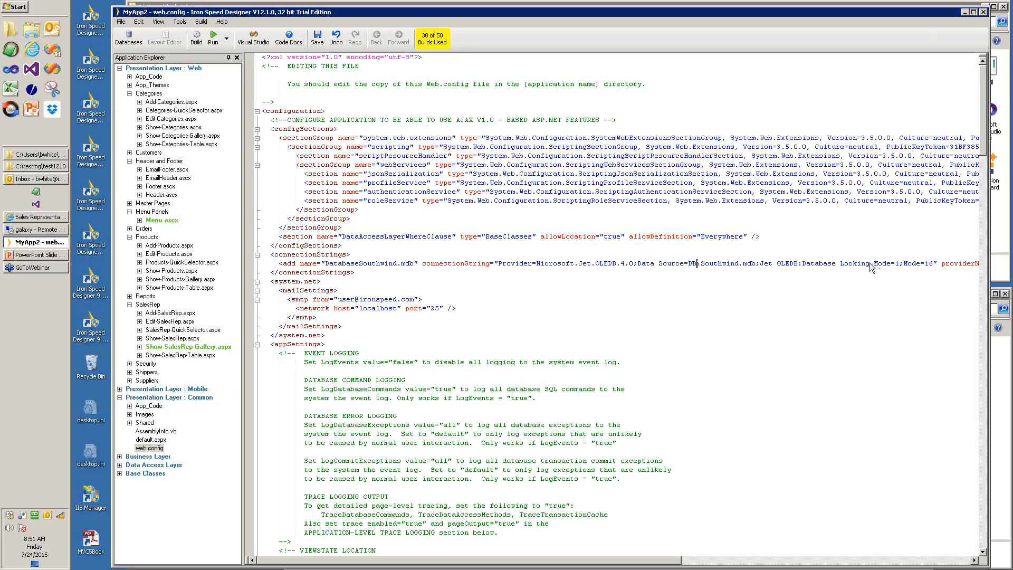
left_click(871, 263)
left_click(317, 38)
- Synchronize the app with the database schema, then close the search results panel
left_click(180, 22)
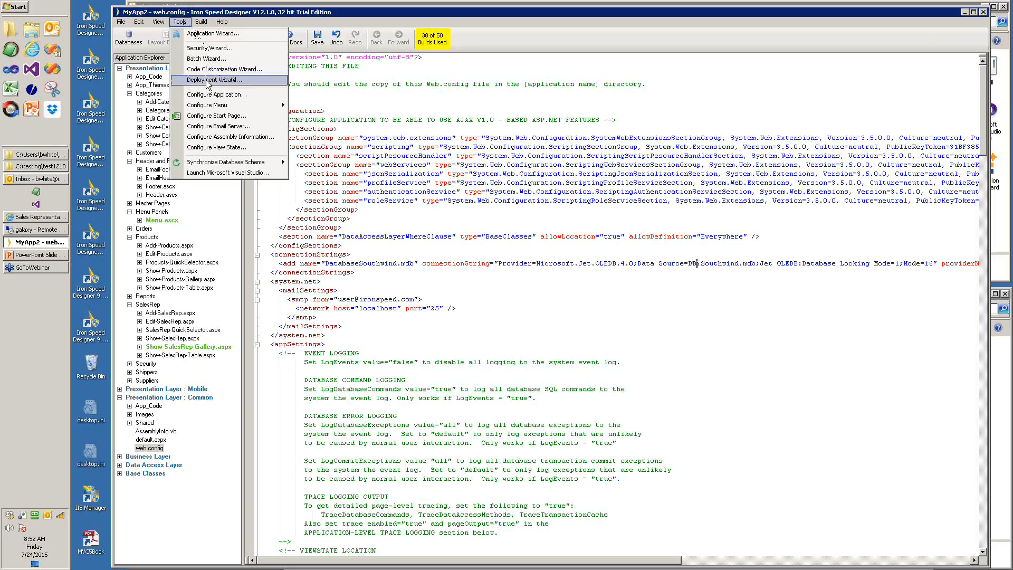
mouse_move(224, 166)
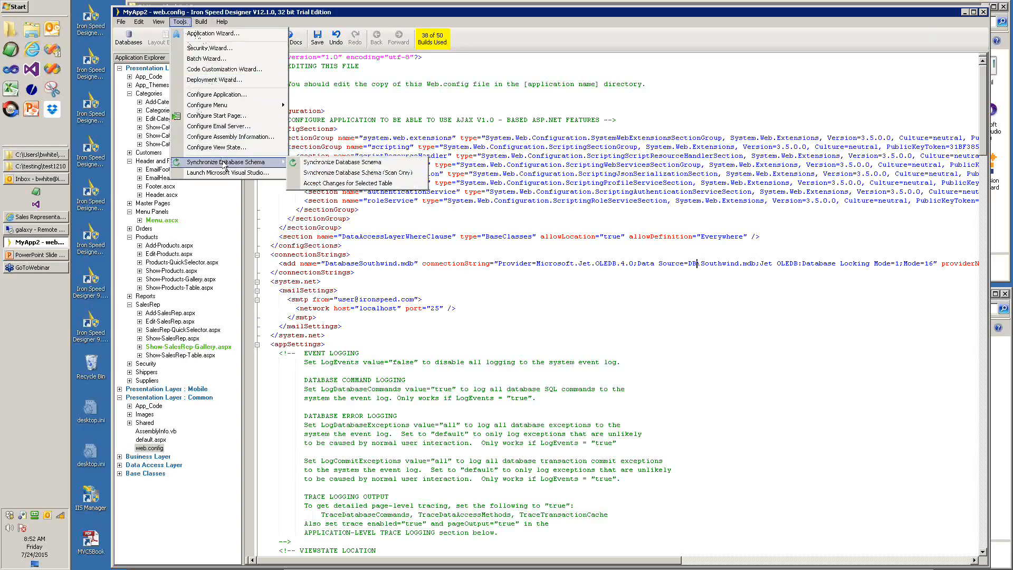
left_click(323, 164)
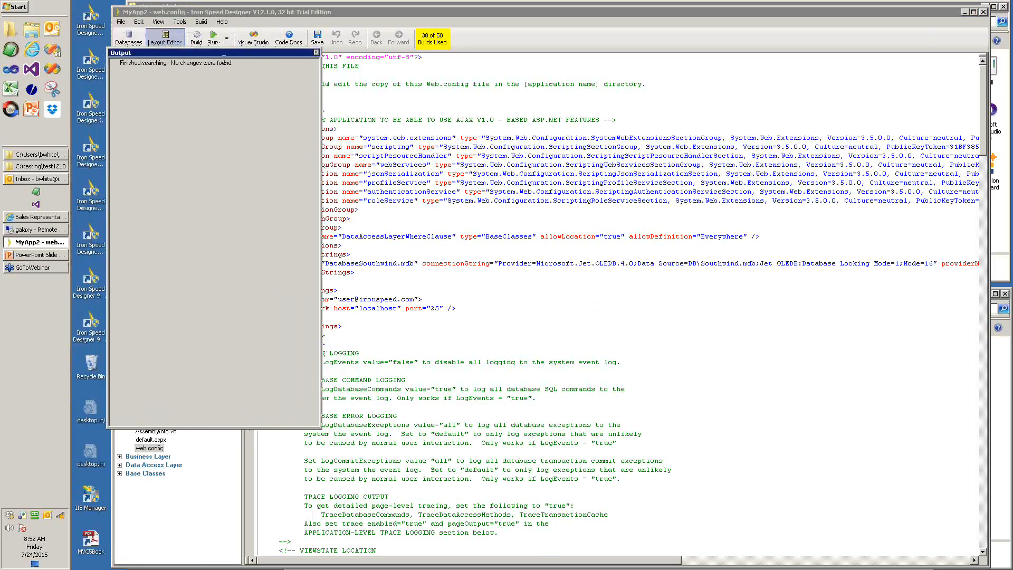
left_click(316, 52)
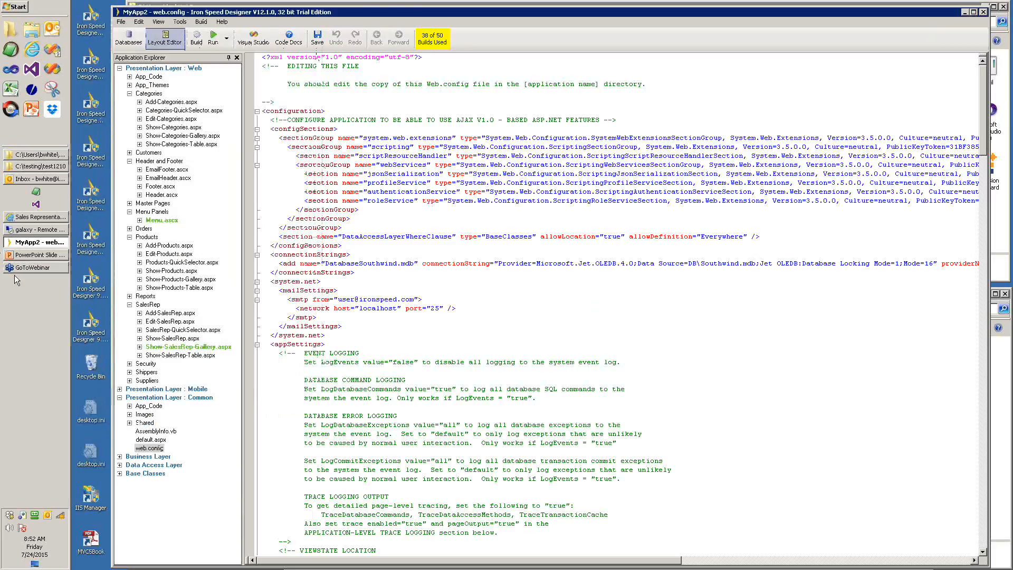
- Bring the C:\testing\test1210 window forward and open the MyApp2 folder's context menu
left_click(32, 169)
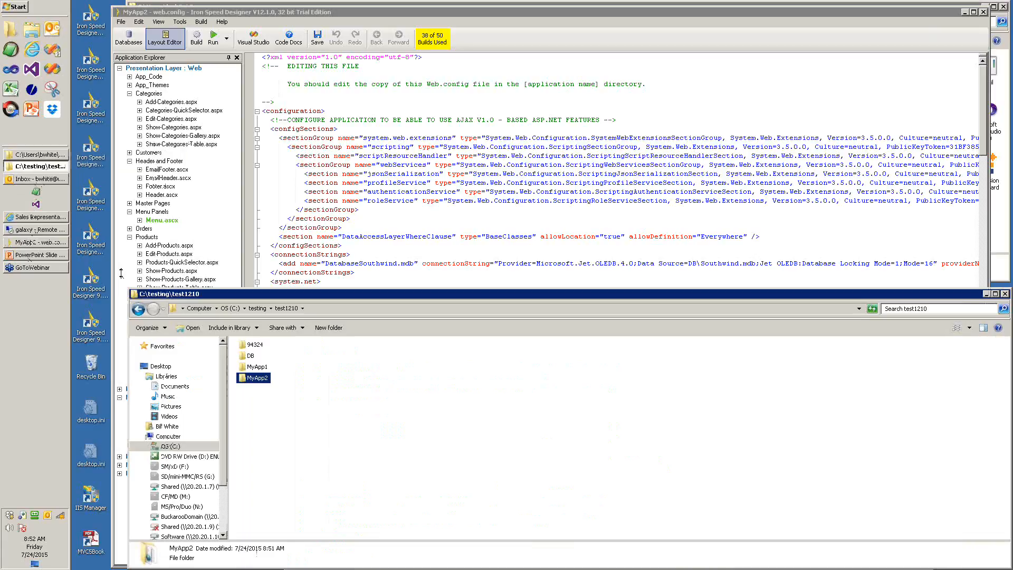
right_click(245, 379)
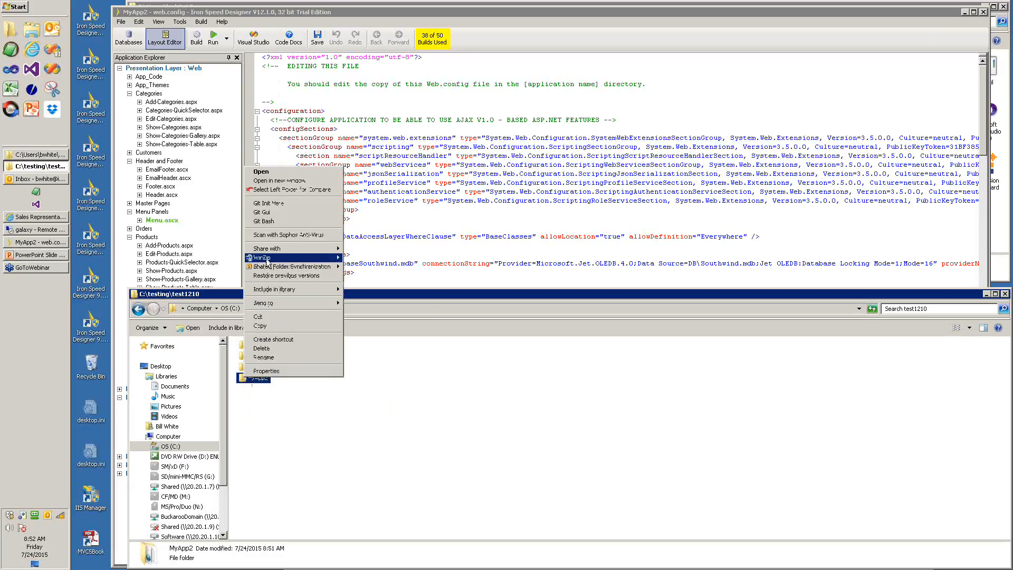
- Compress the MyApp2 folder into MyApp2.zip with WinZip
mouse_move(268, 261)
left_click(358, 261)
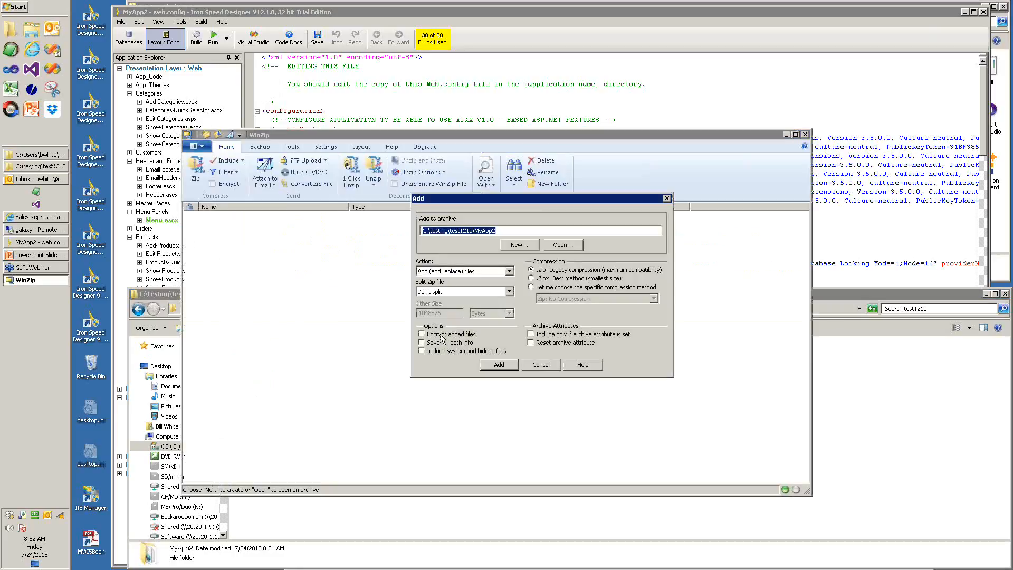
left_click(503, 366)
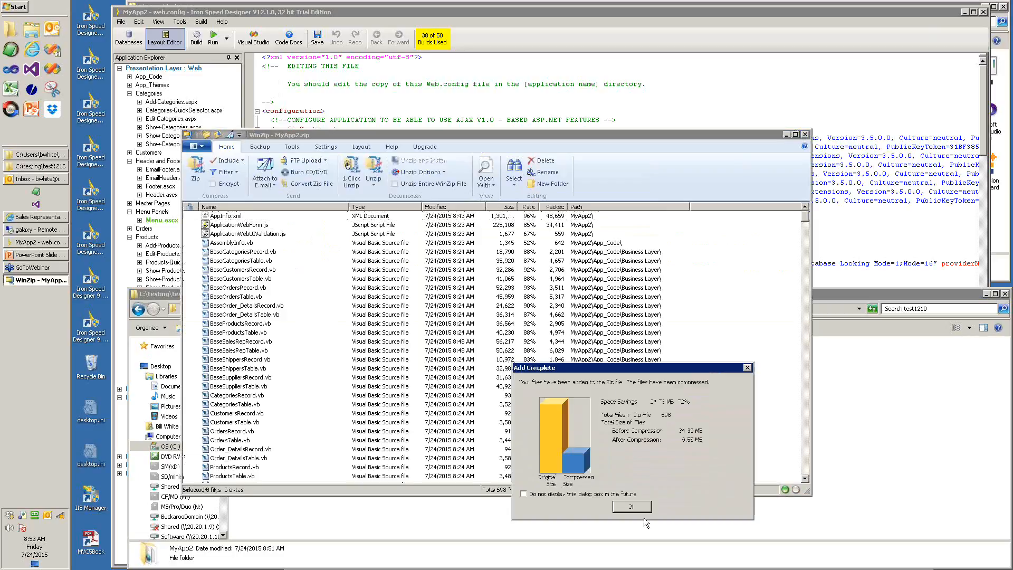
left_click(632, 507)
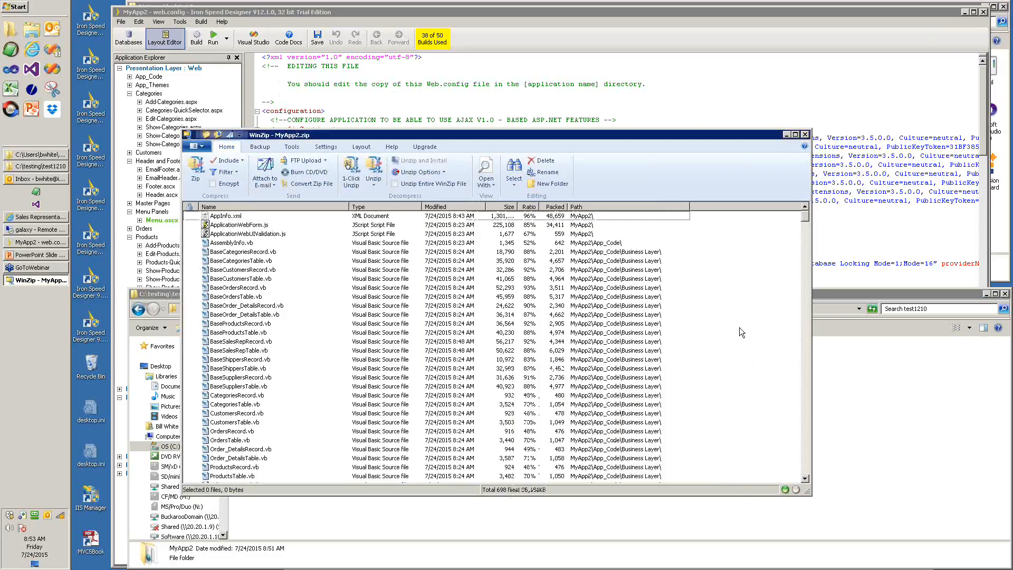
left_click(805, 135)
- Copy the new MyApp2.zip file to the clipboard
mouse_move(267, 389)
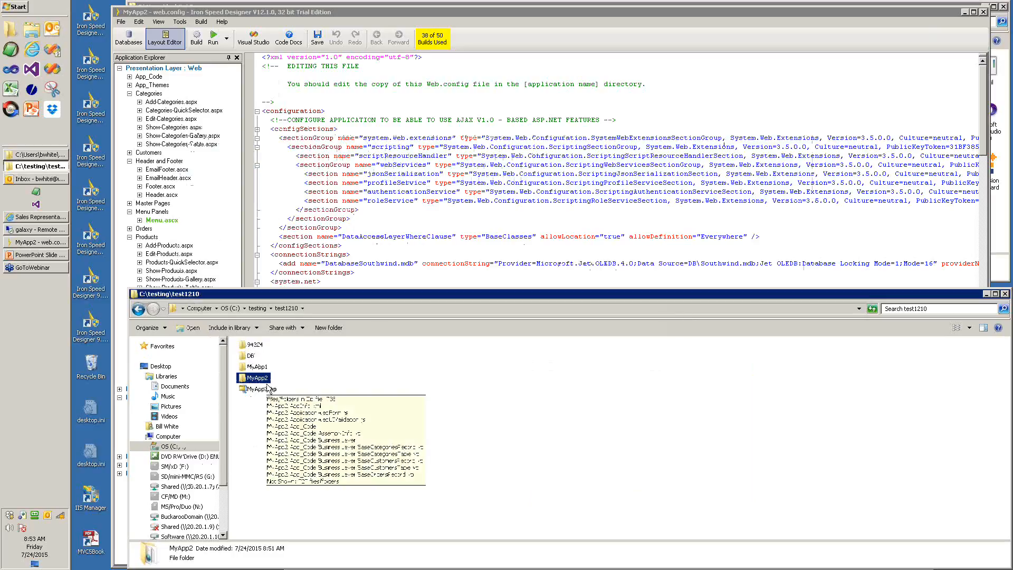
left_click(262, 391)
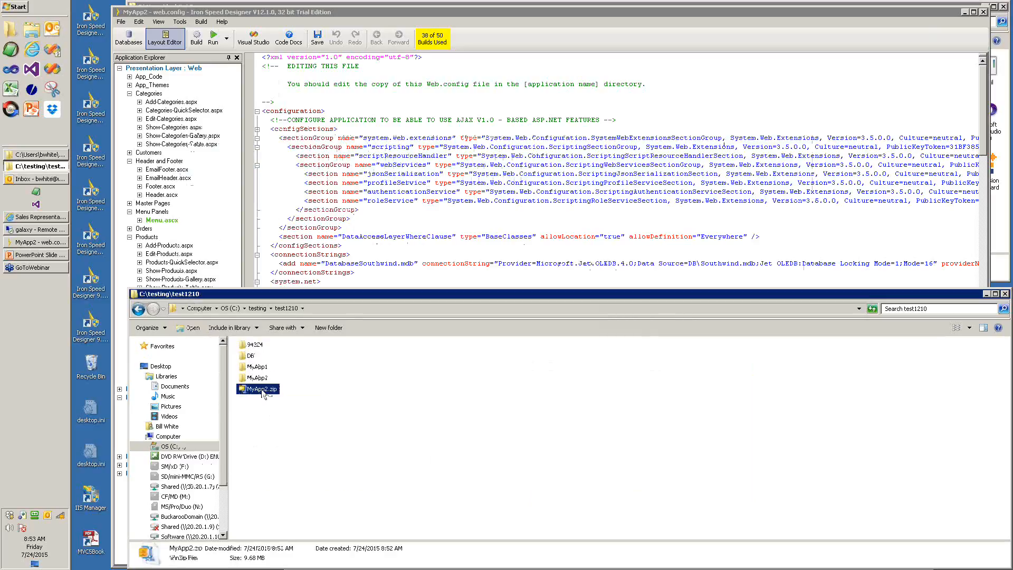
right_click(263, 393)
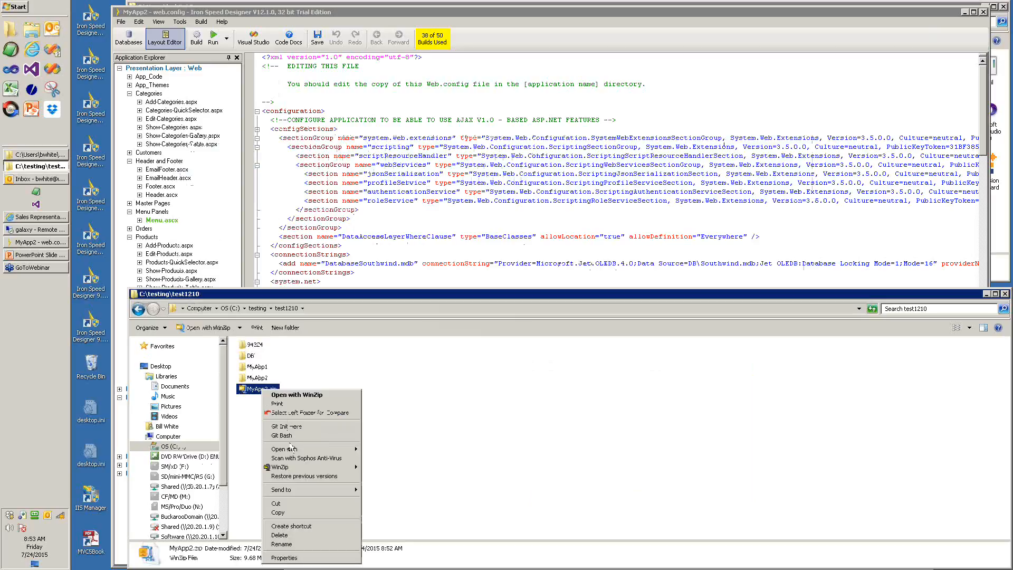
left_click(282, 513)
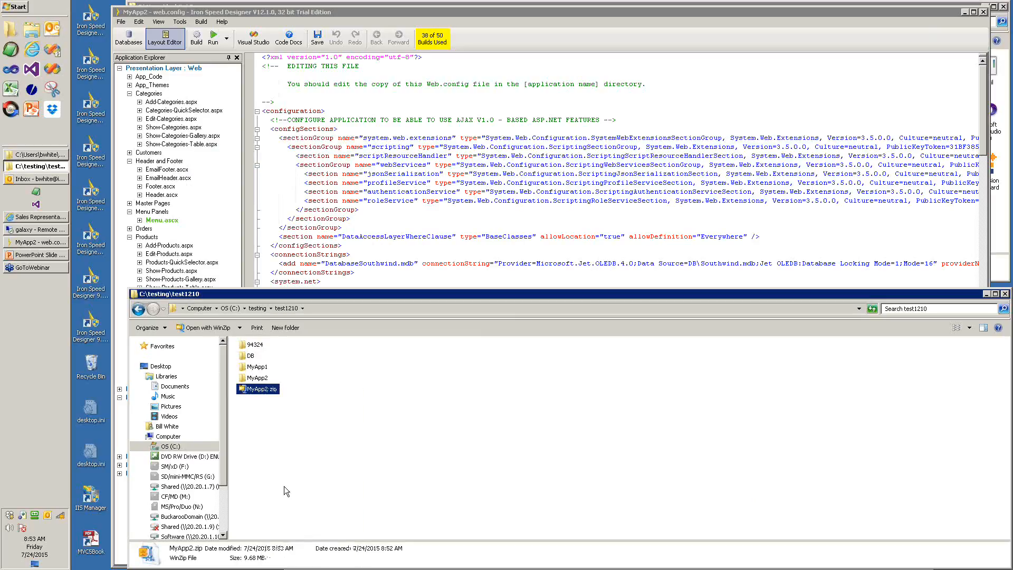
- Paste MyApp2.zip into C:\SampleApplications on the galaxy server, then minimize the remote session
left_click(40, 231)
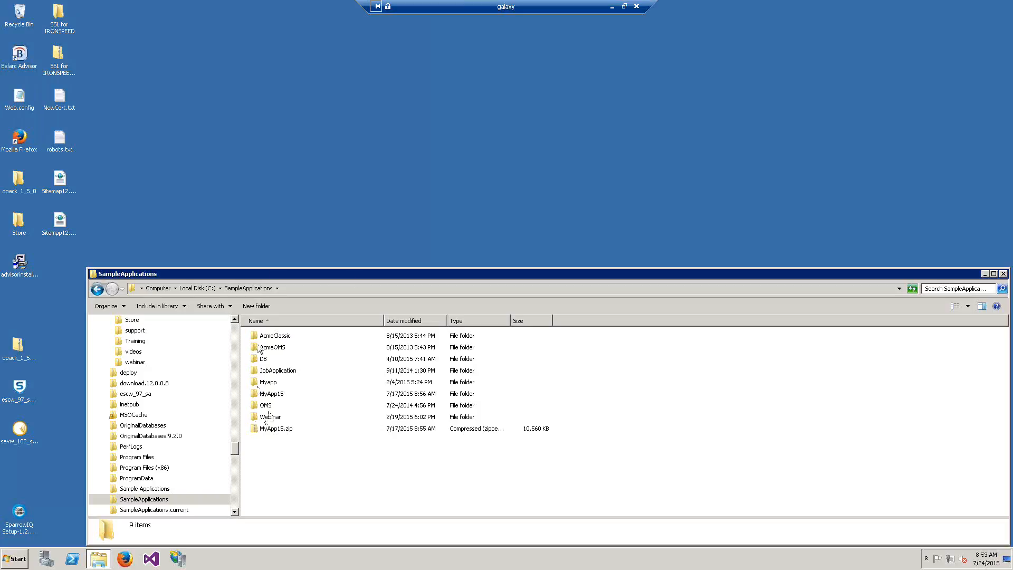
right_click(308, 463)
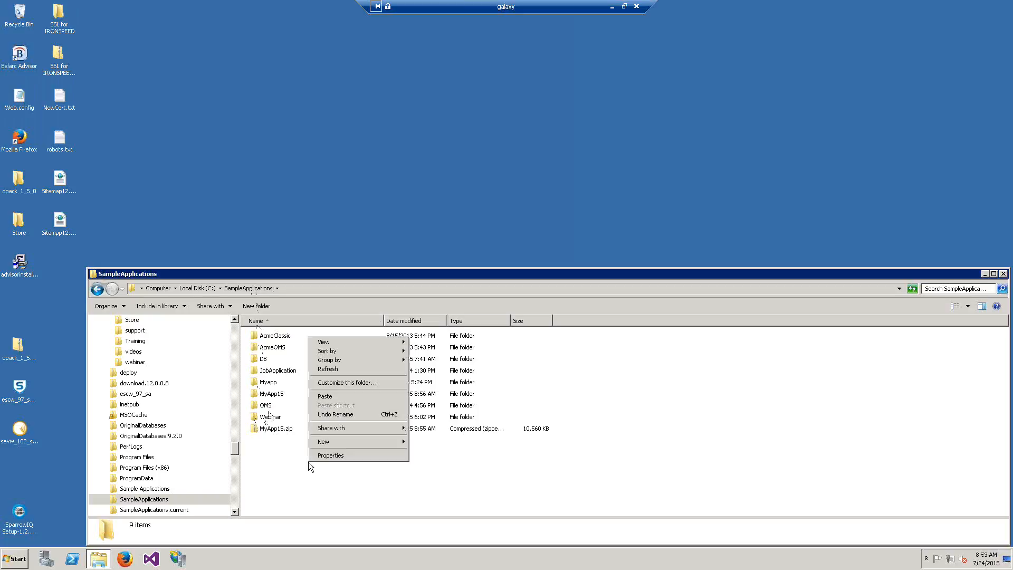
left_click(331, 397)
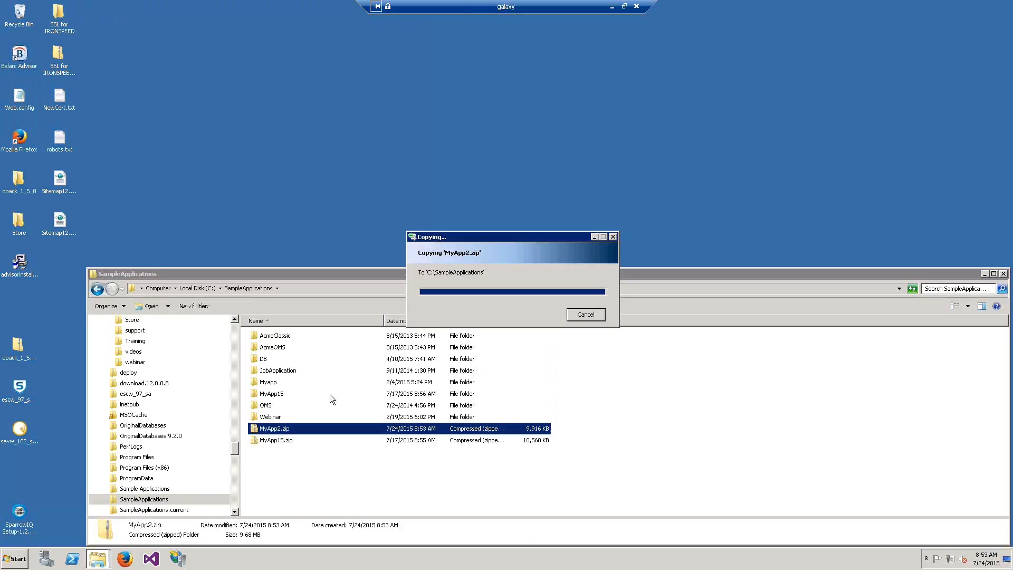
left_click(612, 8)
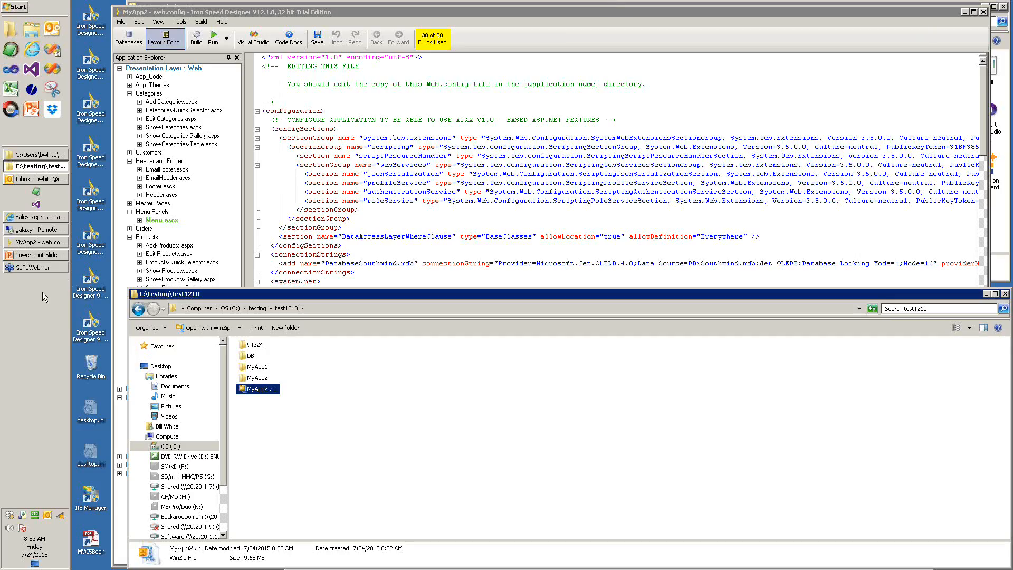
left_click(37, 217)
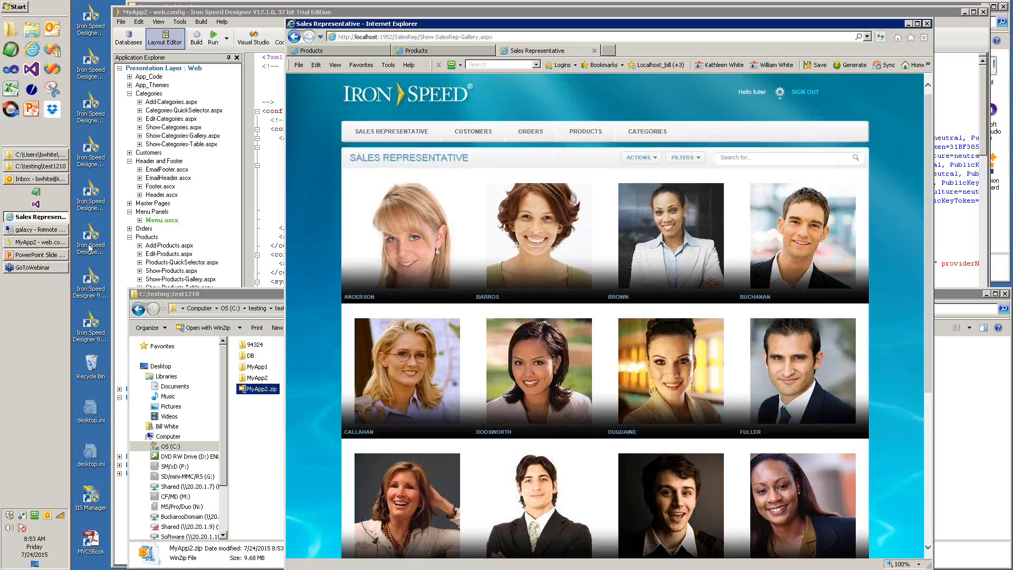
left_click(608, 50)
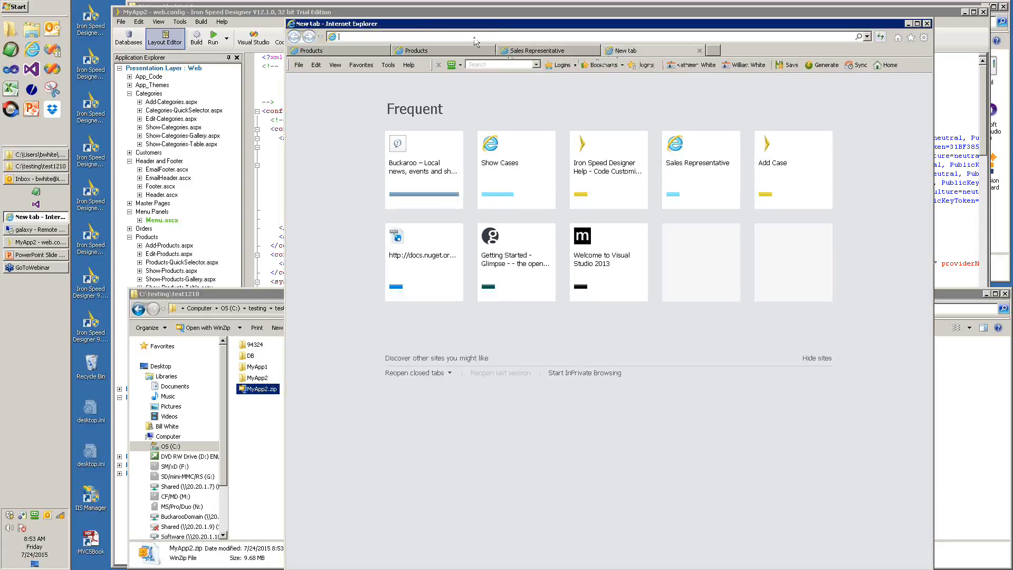
type("ironspeed.com/CrashCourse/")
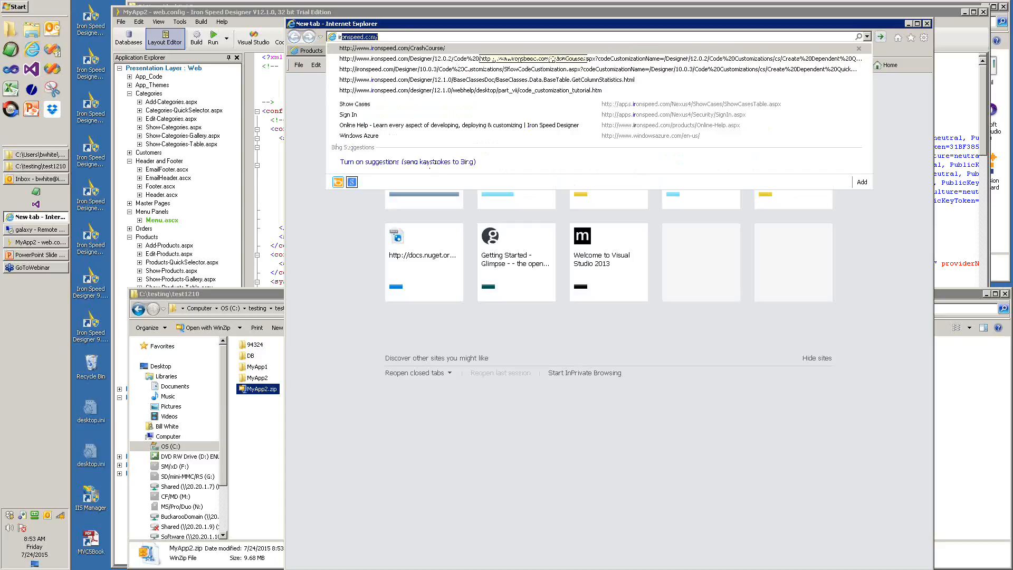
left_click(429, 49)
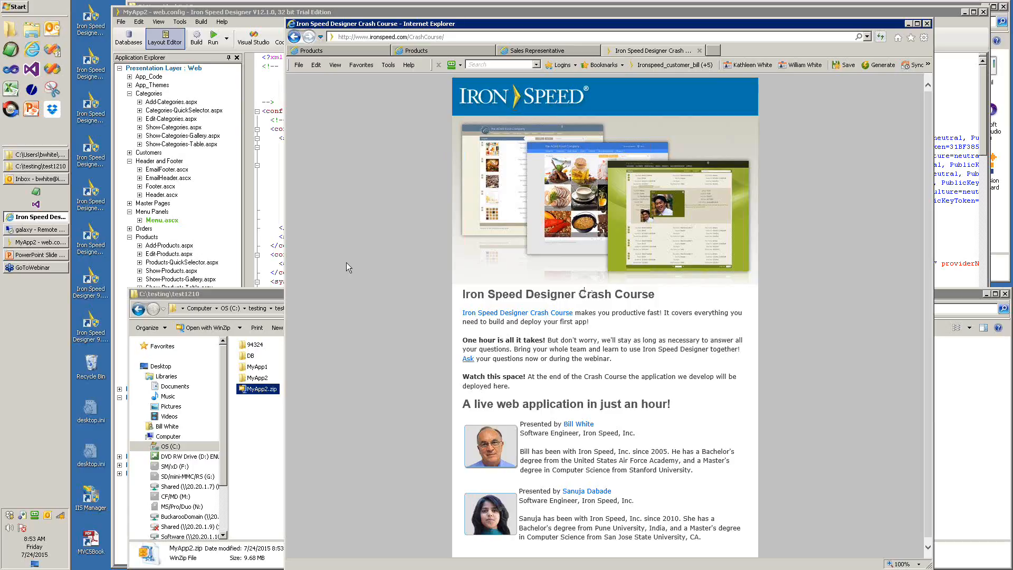
- Extract all of MyApp2.zip into C:\SampleApplications, removing MyApp2 from the destination path
left_click(29, 231)
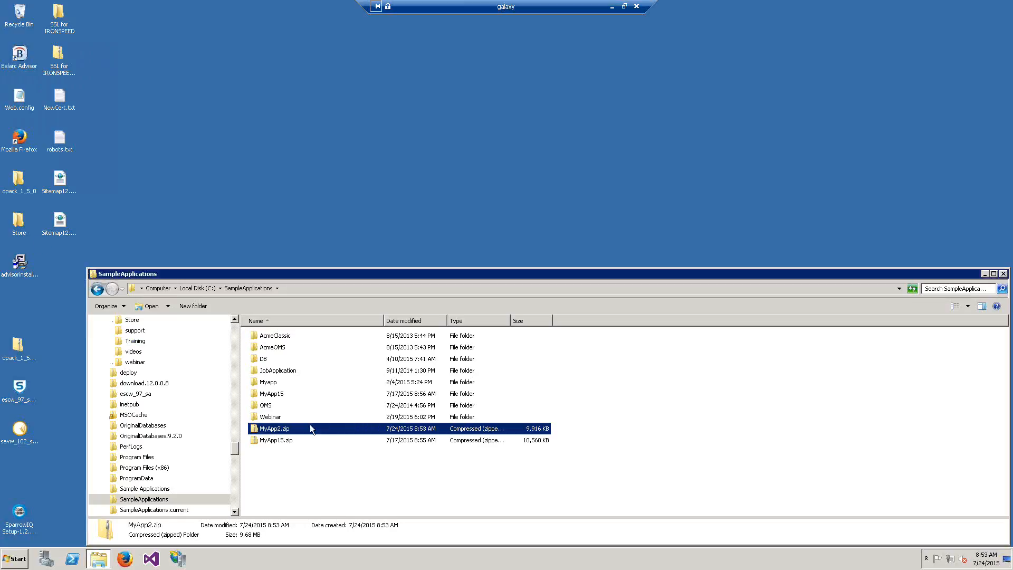
right_click(277, 432)
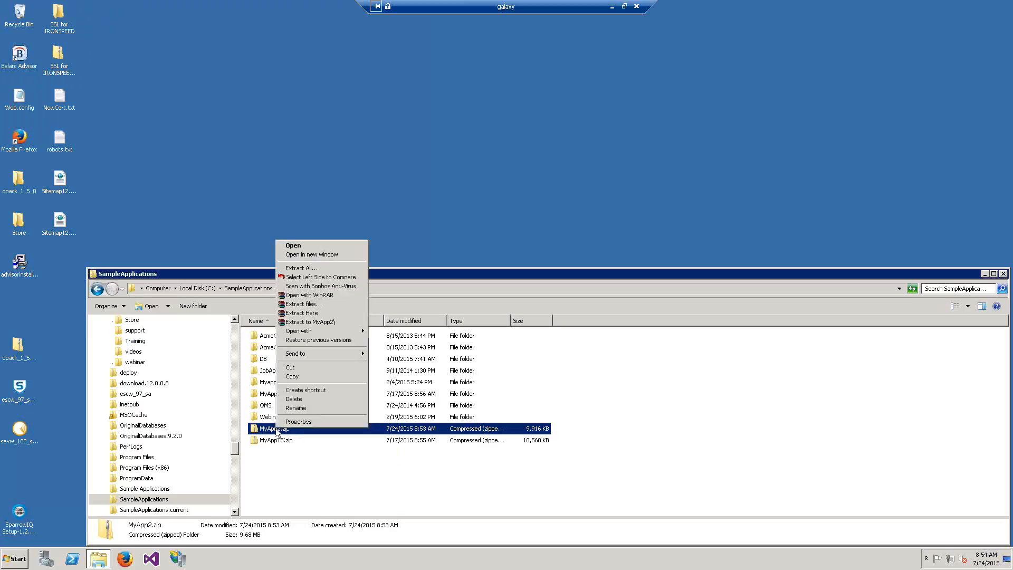
left_click(306, 269)
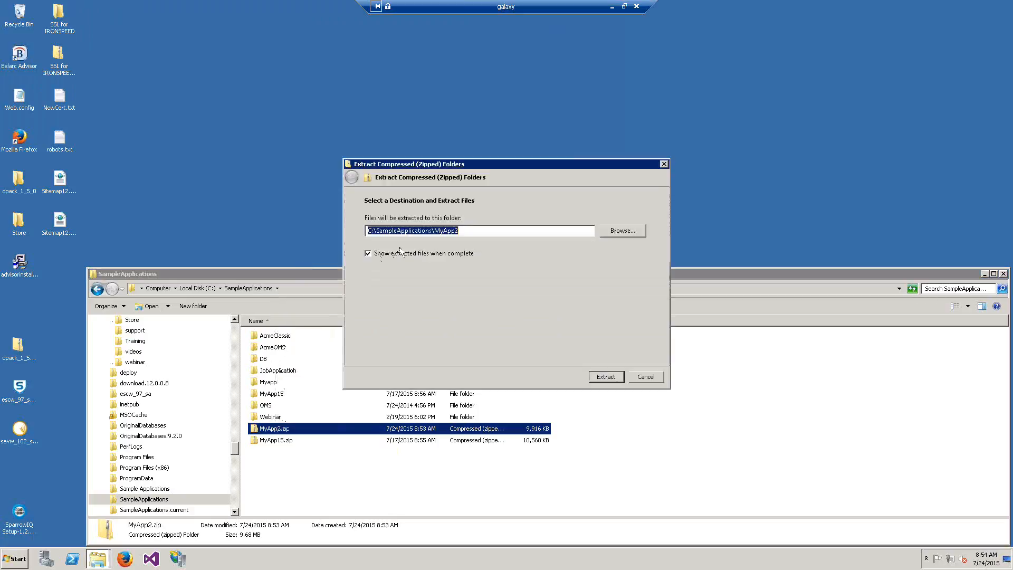
left_click(479, 230)
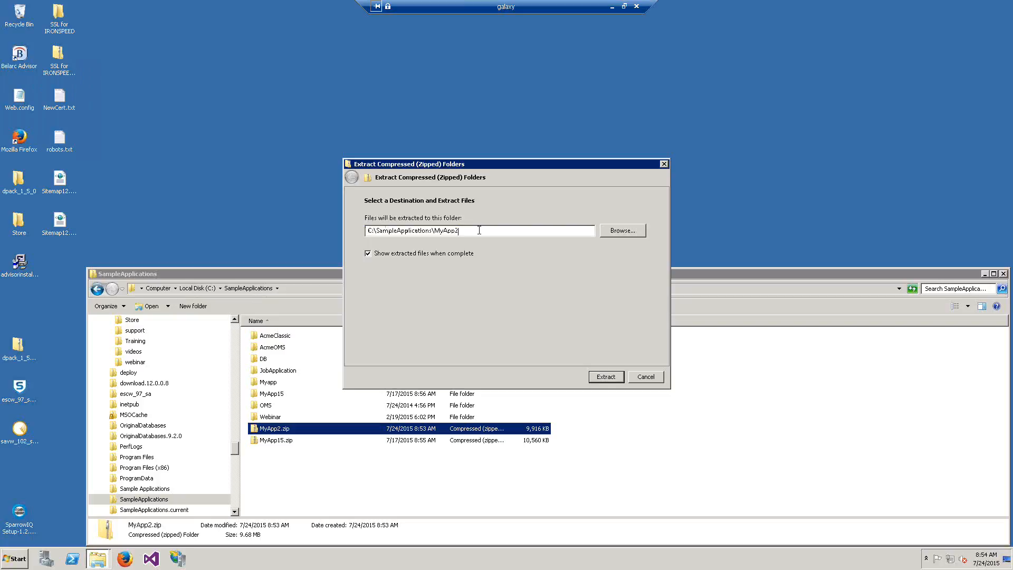
key("BackSpace")
key("BackSpace")
key("BackSpace")
key("BackSpace")
key("BackSpace")
key("BackSpace")
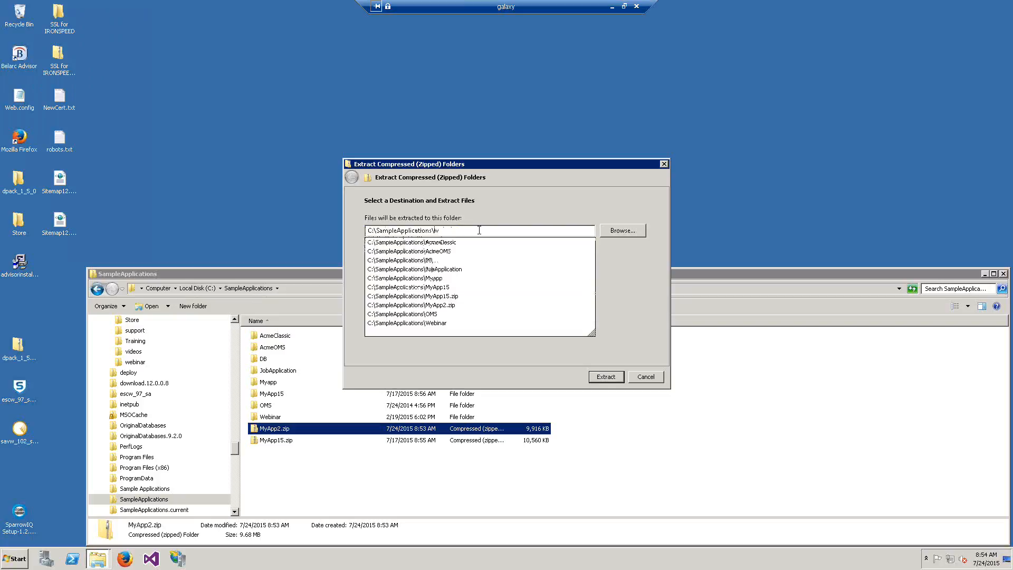
left_click(640, 285)
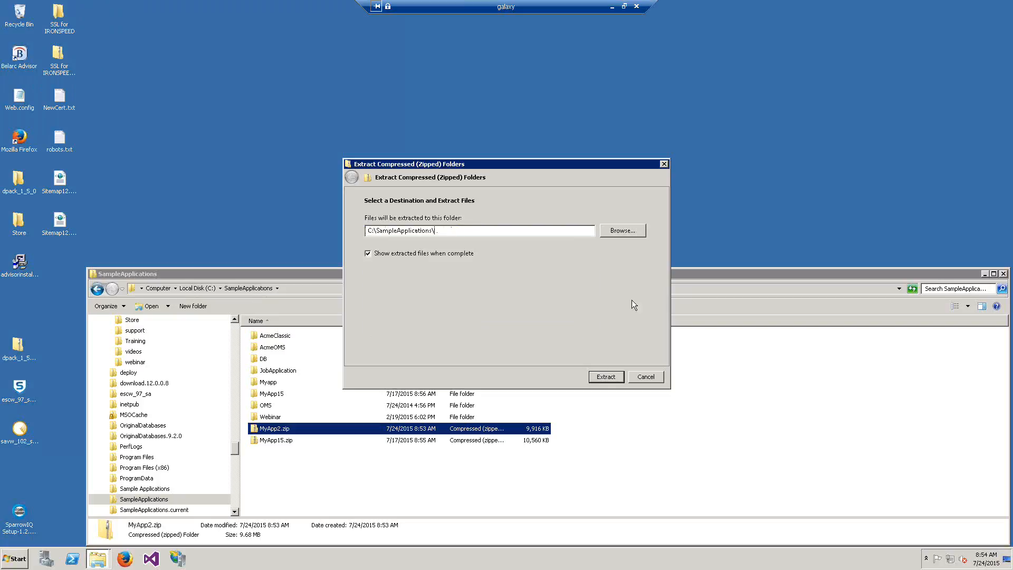
left_click(606, 376)
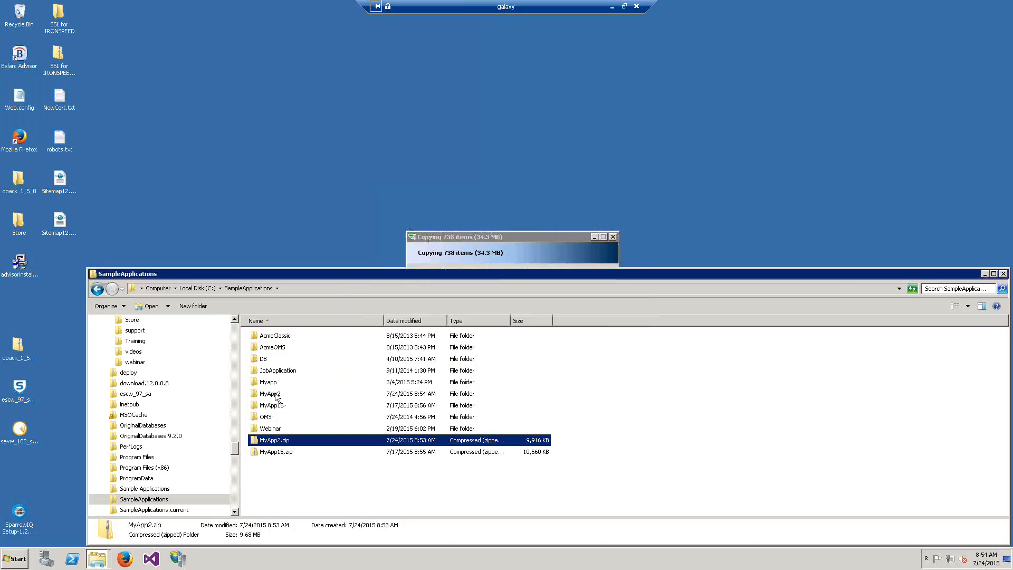
- Grant the Everyone group Full control on MyApp2's DB folder through its Security properties
double_click(274, 393)
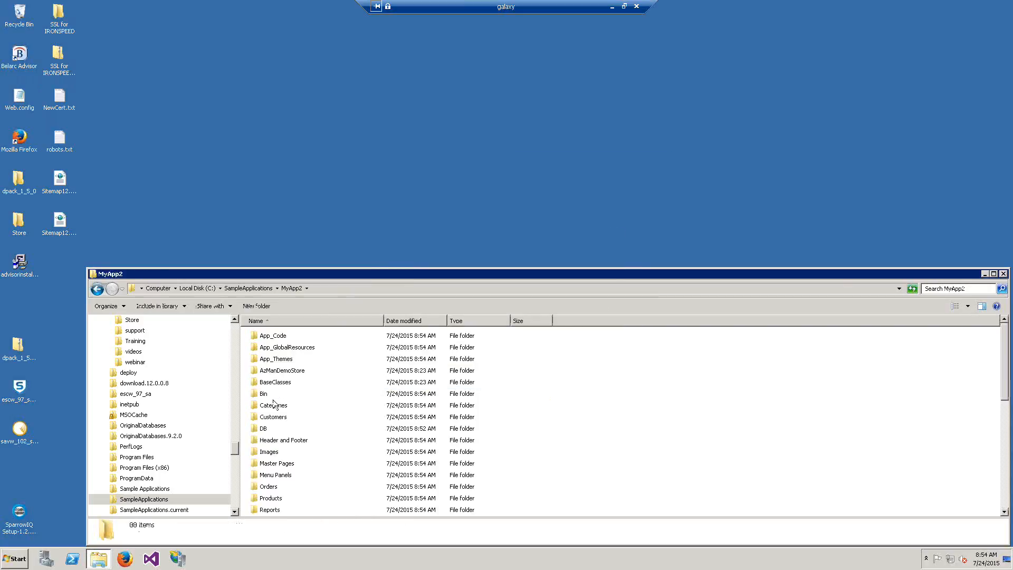
right_click(267, 428)
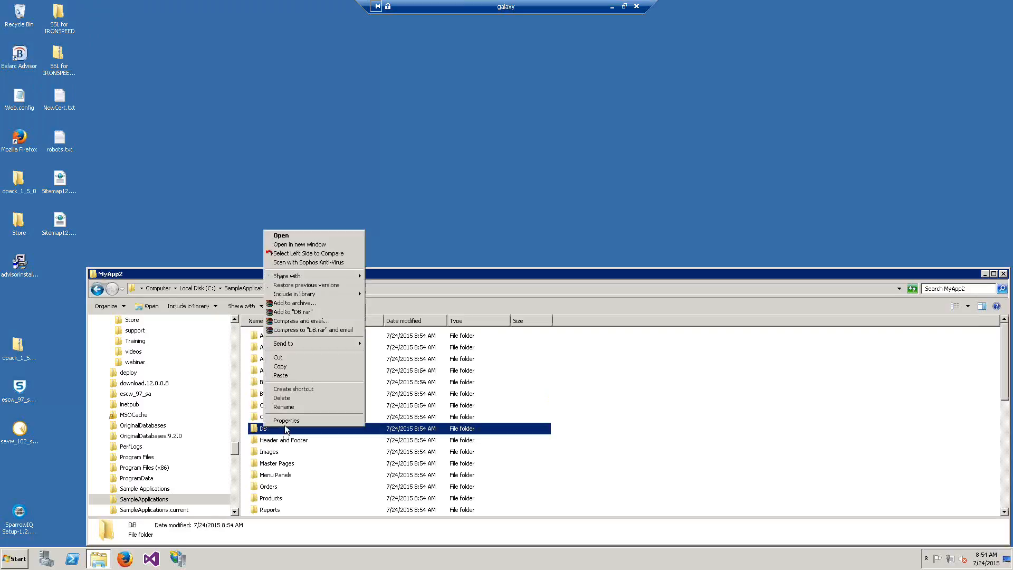
left_click(286, 421)
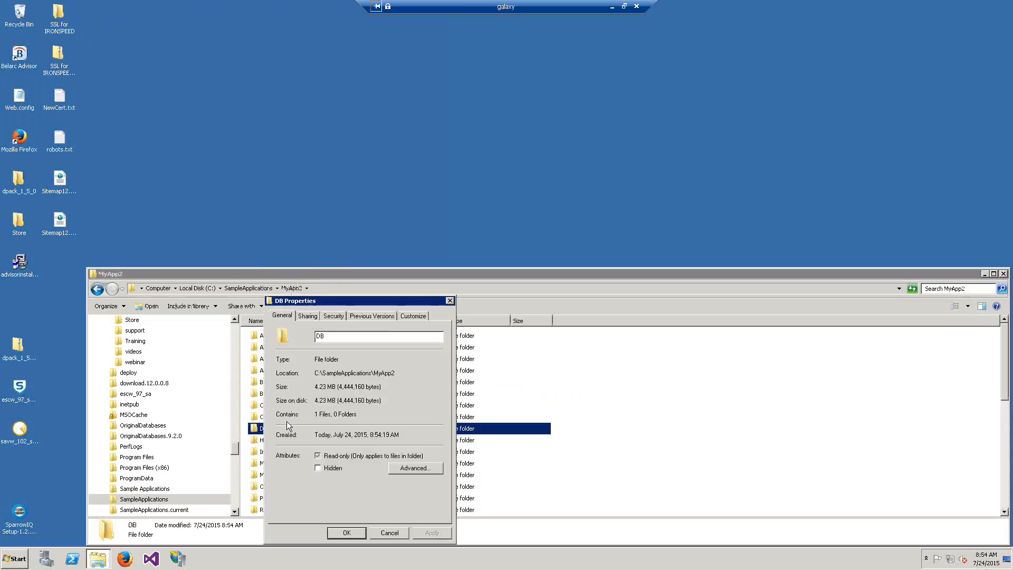
left_click(331, 317)
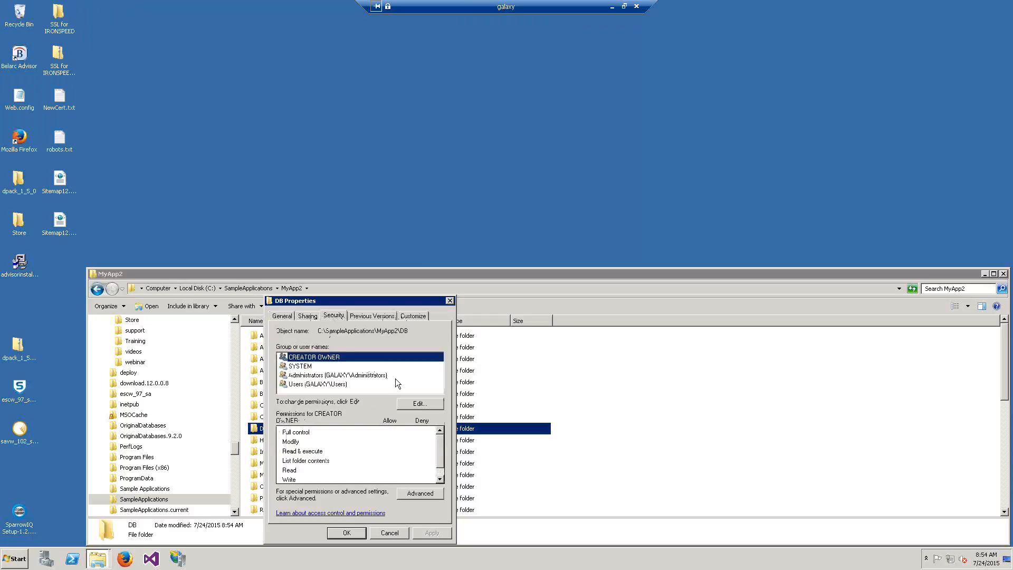
left_click(416, 405)
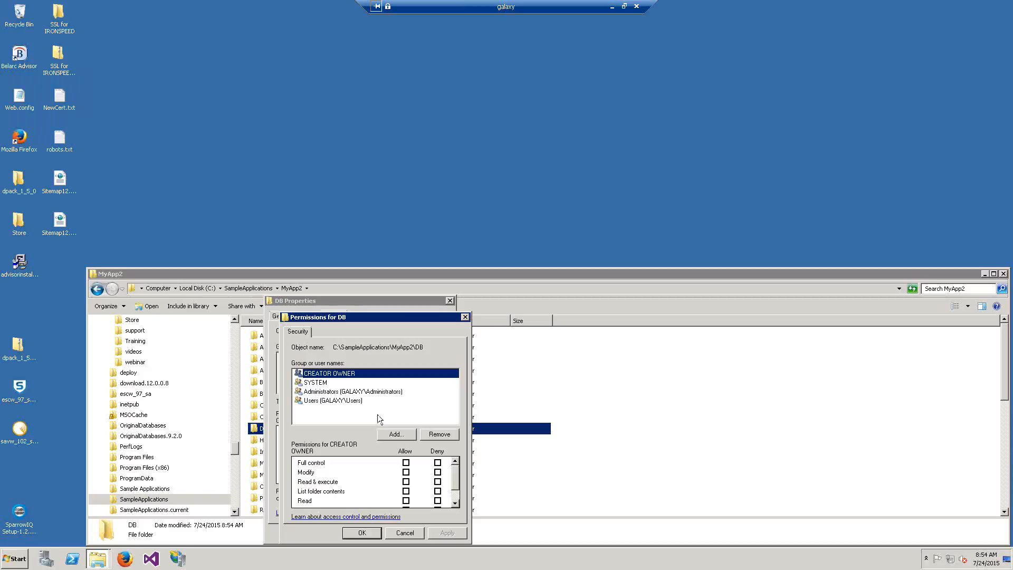
left_click(393, 434)
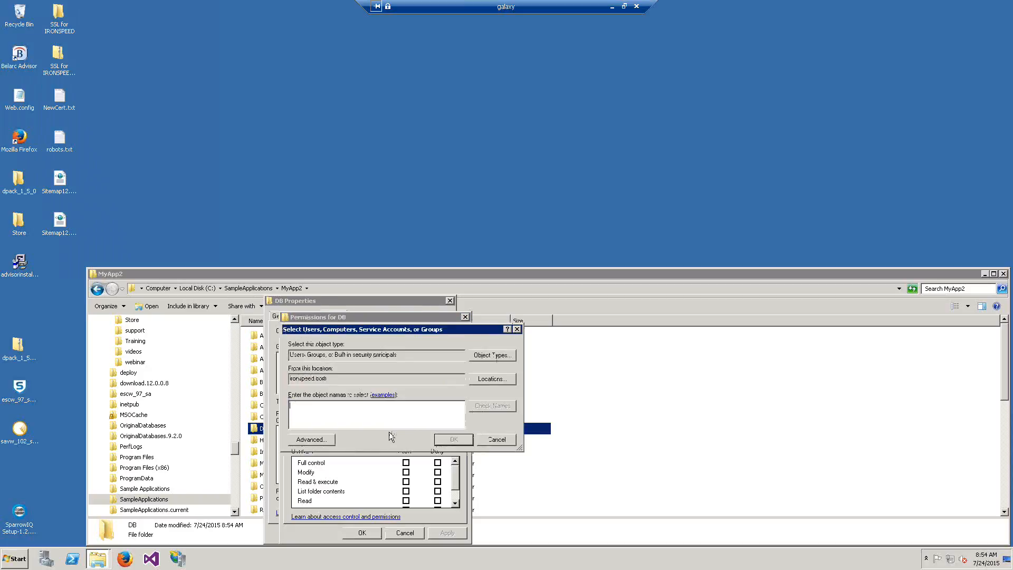
type("a")
type("ver")
type("yone")
left_click(443, 440)
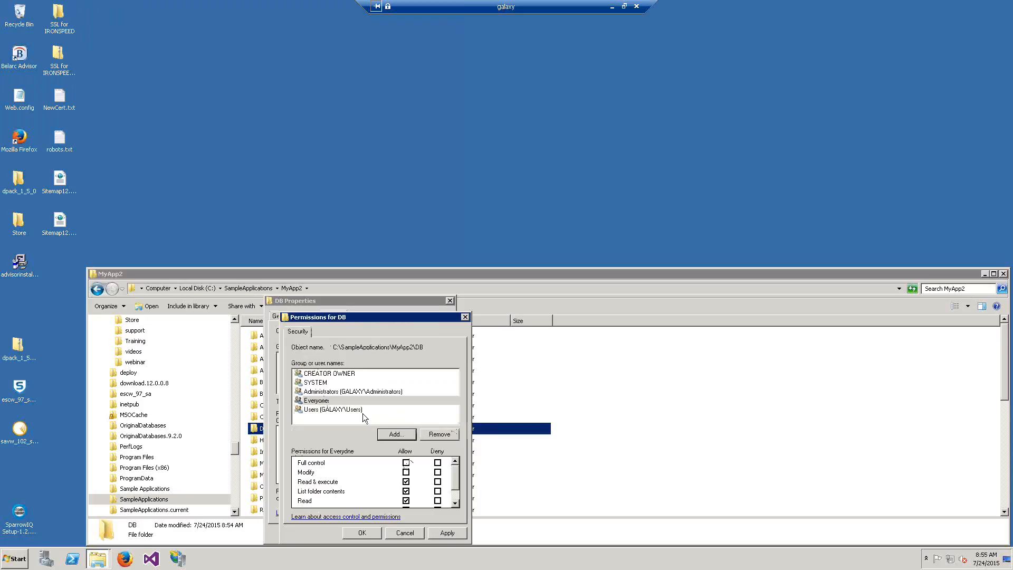
left_click(406, 463)
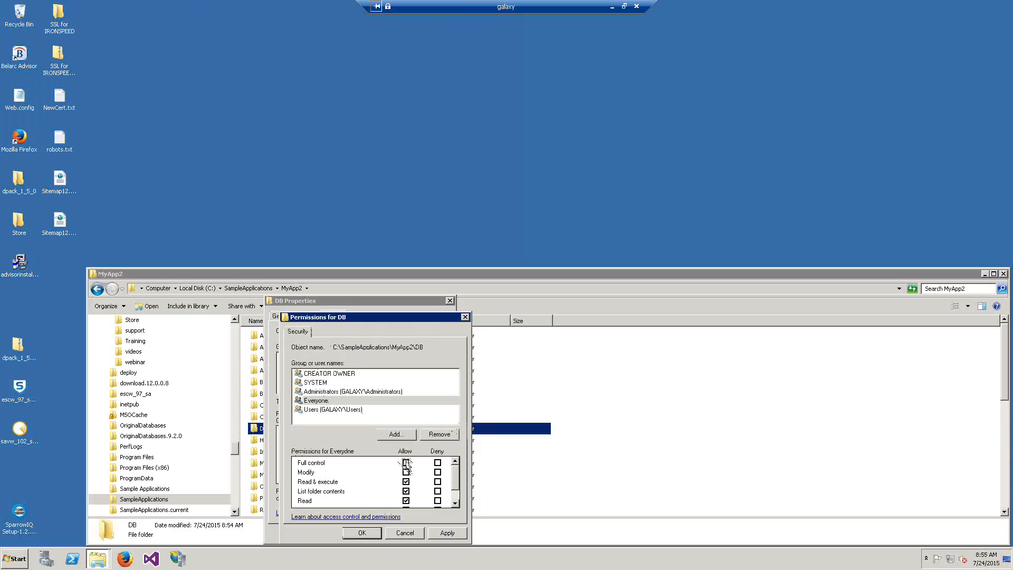
left_click(356, 533)
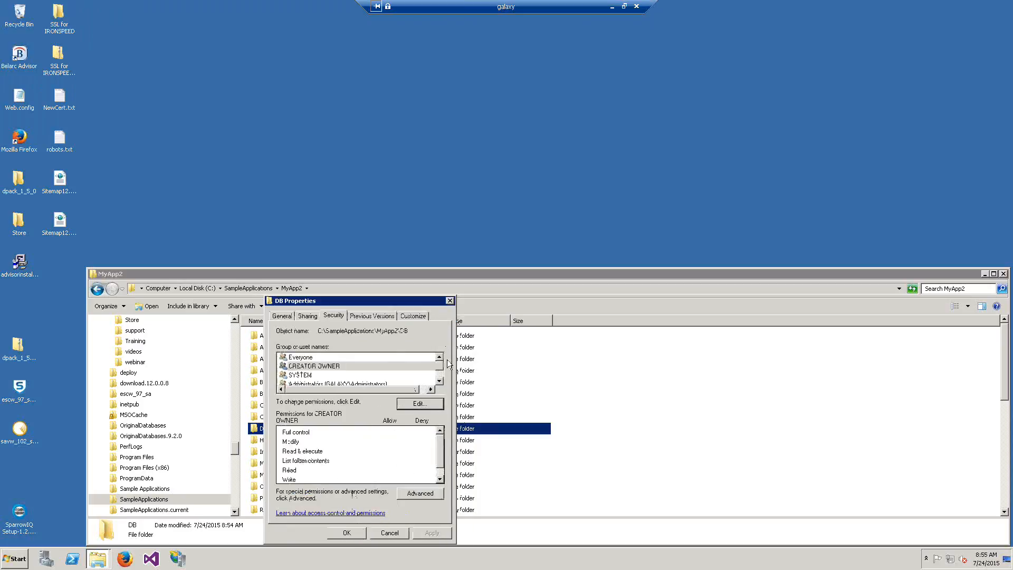
left_click(356, 533)
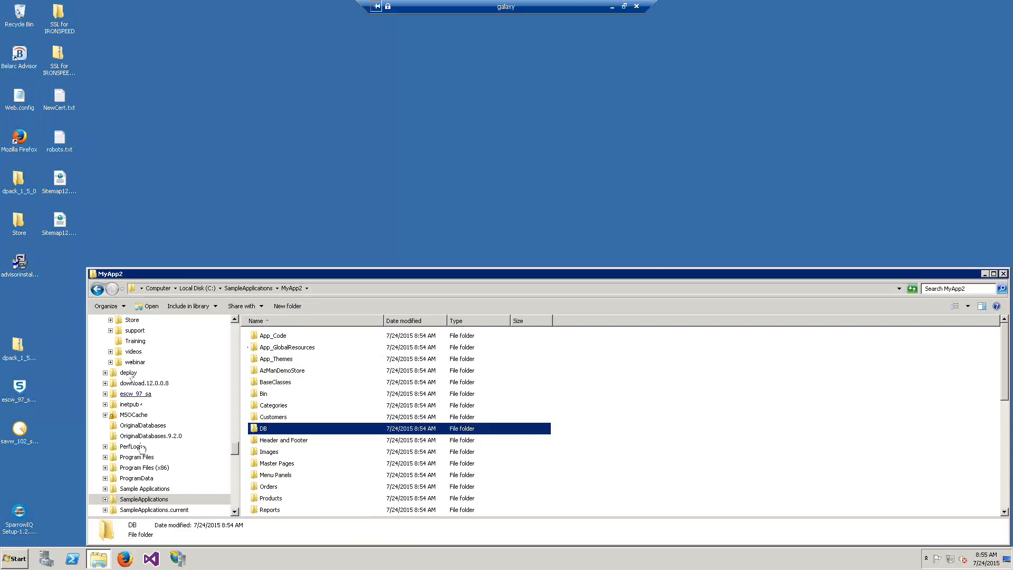
- In IIS Manager, expand GALAXY > Sites > Ironspeed Corporate Website and select CrashCourse
left_click(185, 560)
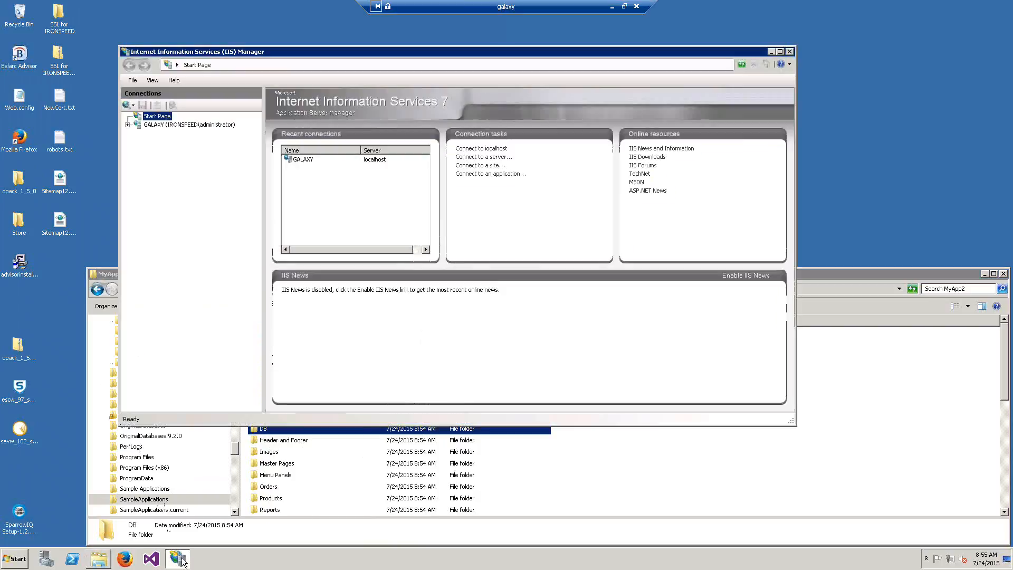
left_click(128, 126)
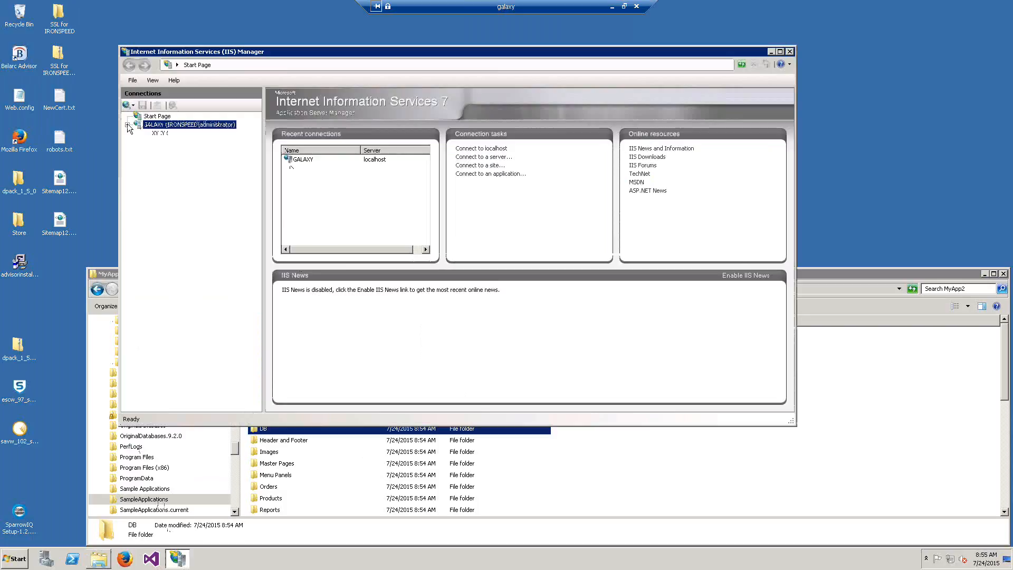
left_click(138, 141)
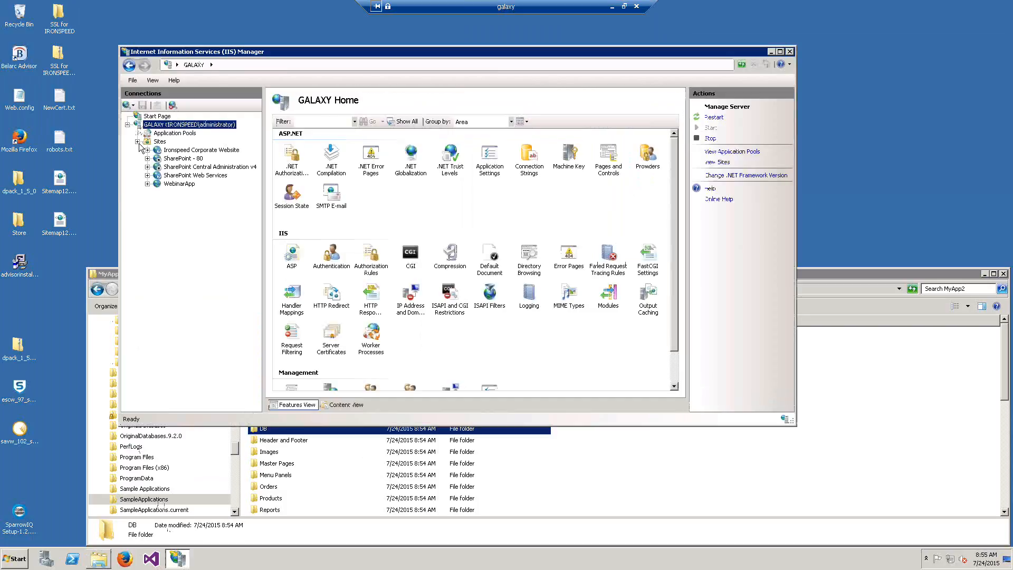
left_click(147, 151)
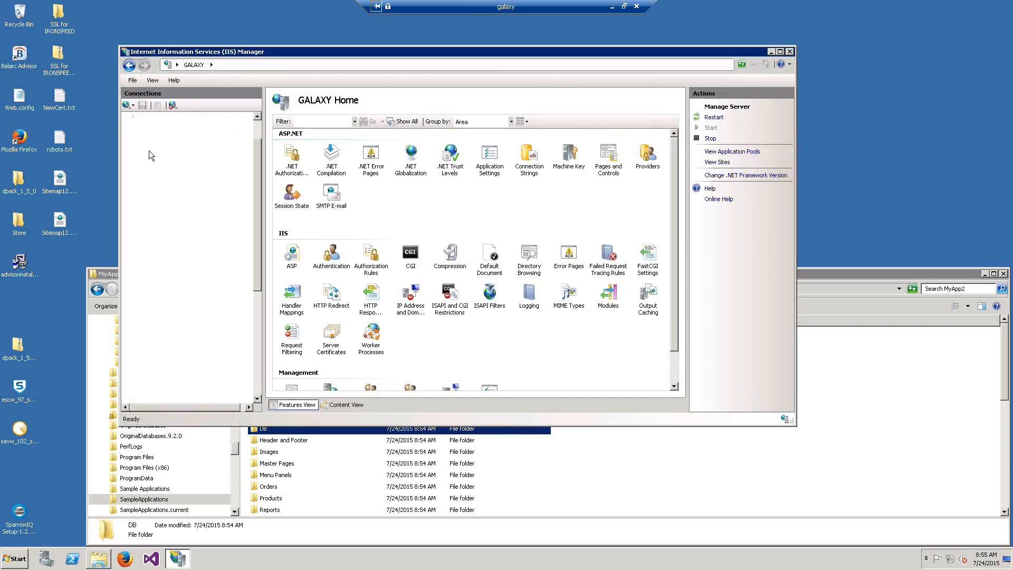
left_click_drag(153, 152, 171, 221)
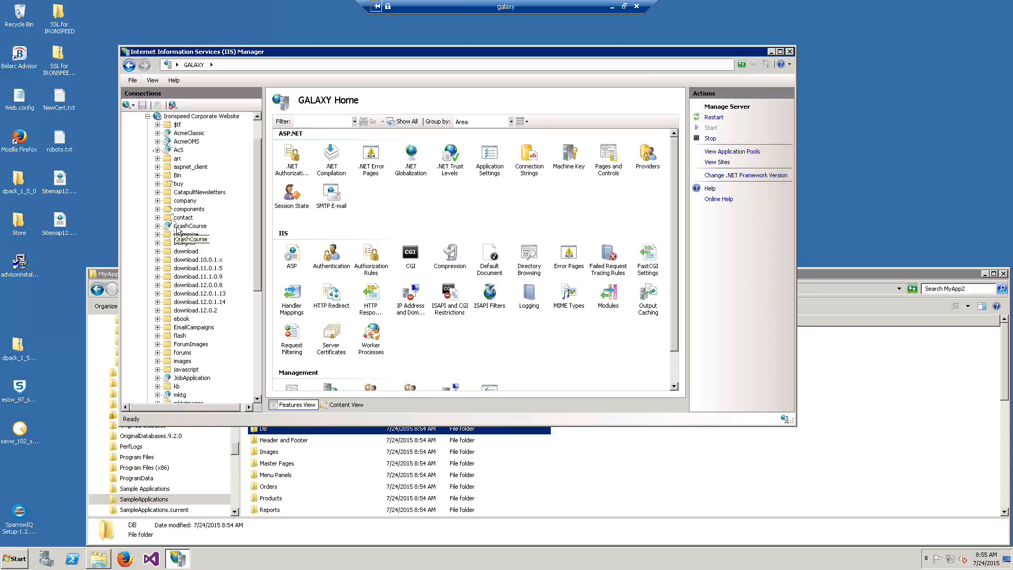
left_click(177, 227)
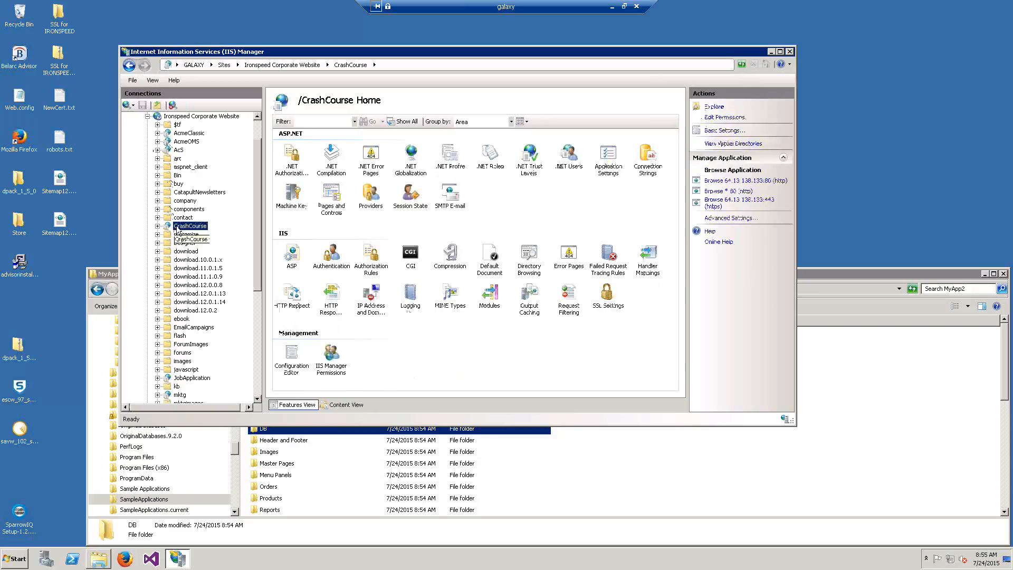
- Set CrashCourse's physical path to C:\SampleApplications\Myapp2 in Advanced Settings
right_click(177, 229)
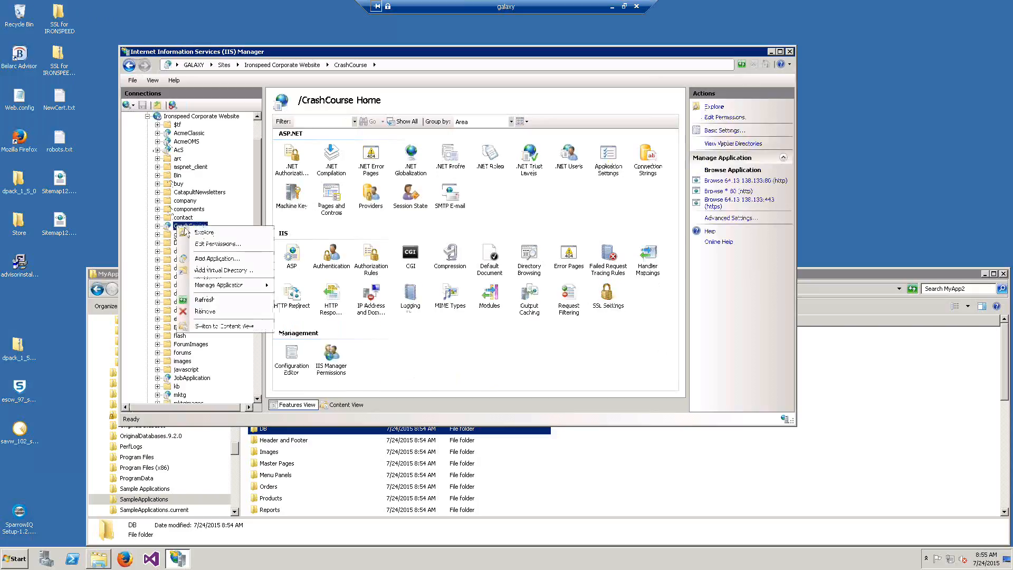
mouse_move(231, 289)
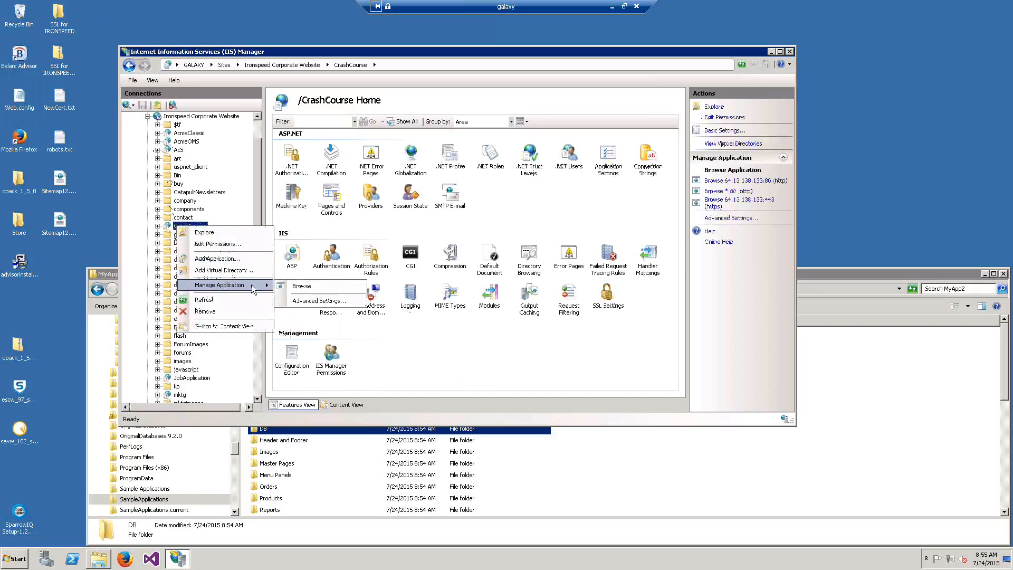
left_click(310, 301)
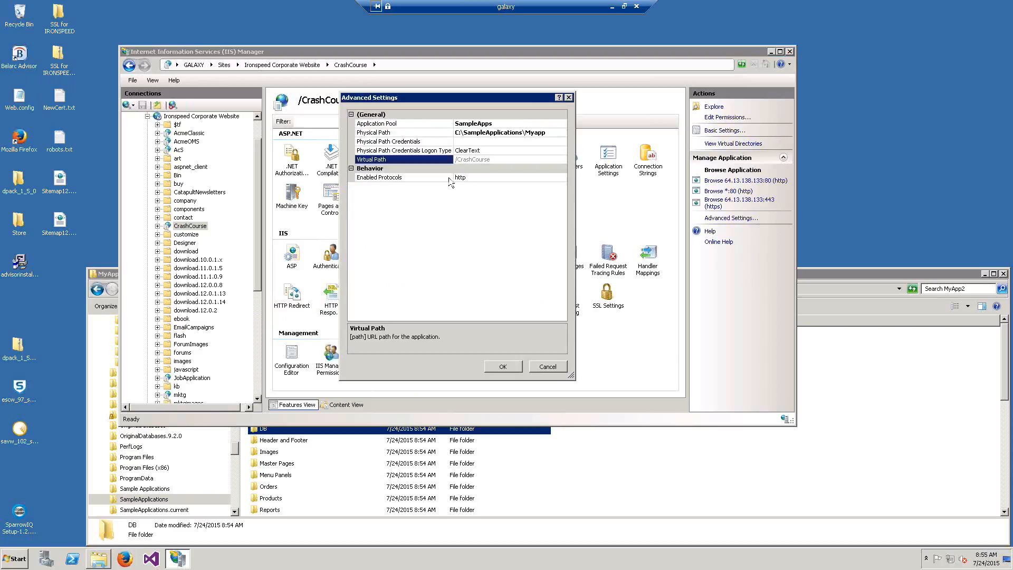
left_click(549, 132)
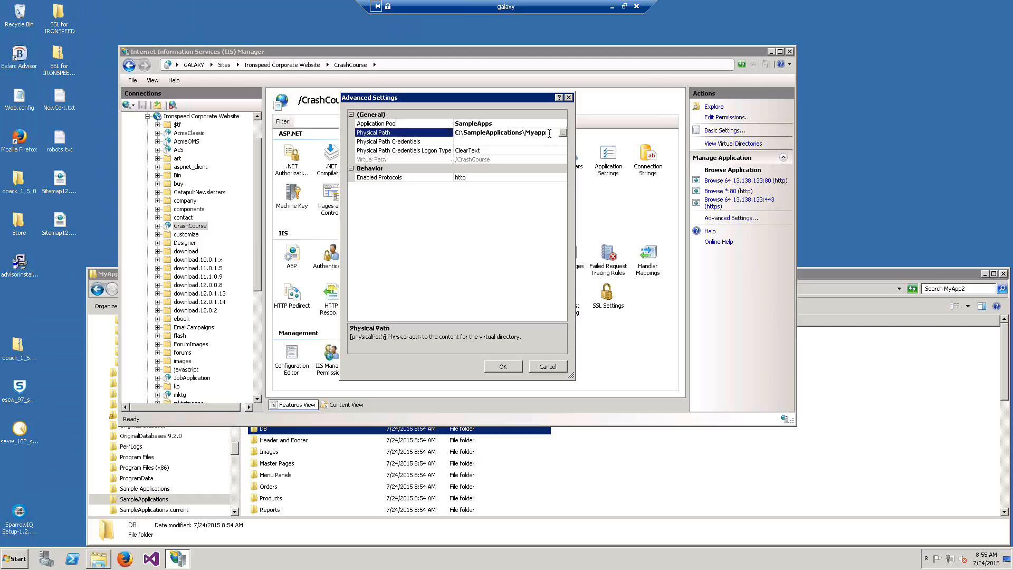
type("2")
left_click(502, 366)
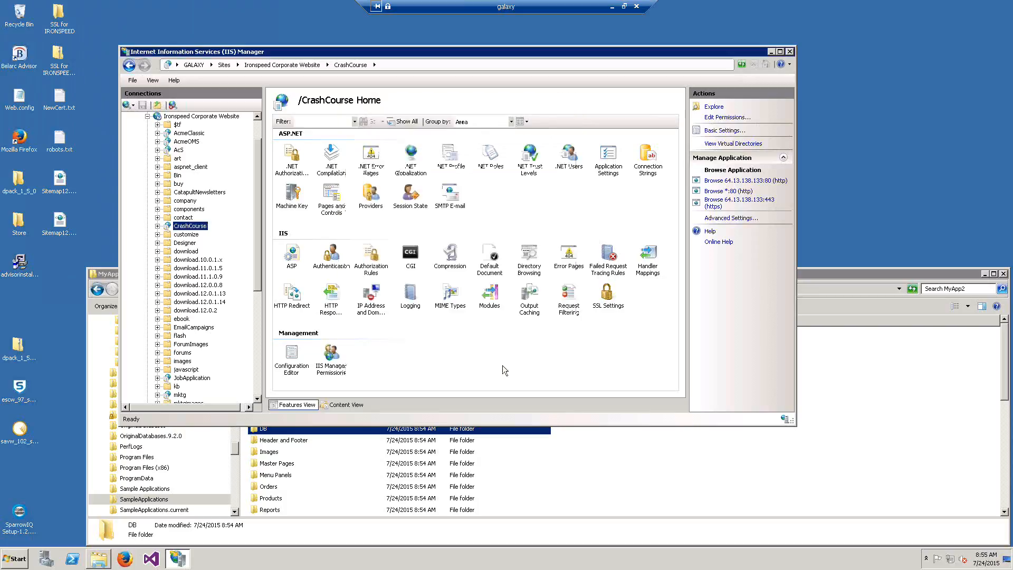
left_click_drag(180, 226, 177, 227)
- Browse the CrashCourse application to show its Sales Representative gallery at 64.13.138.133/CrashCourse
right_click(177, 228)
mouse_move(273, 289)
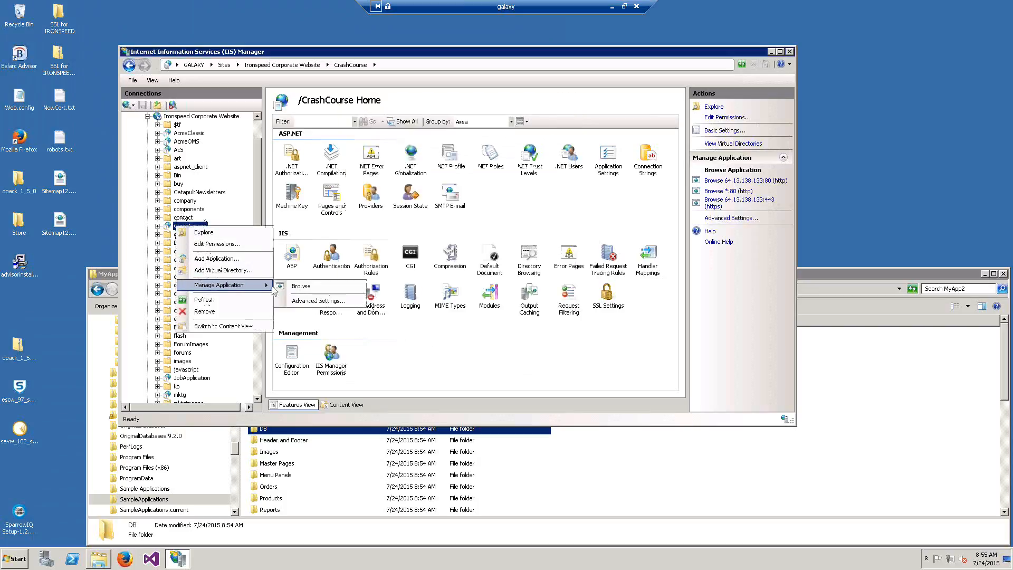
left_click(311, 286)
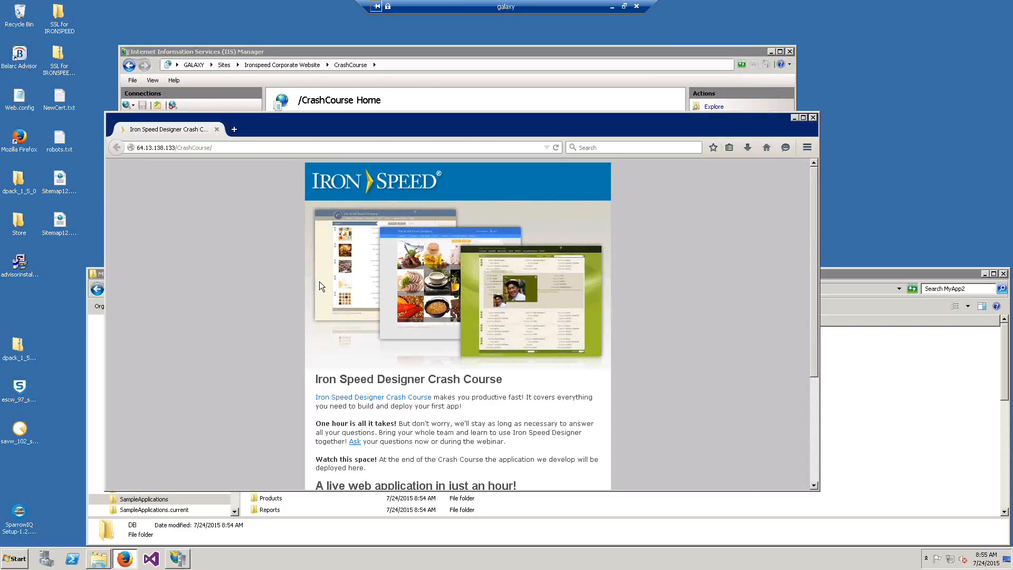
left_click(556, 148)
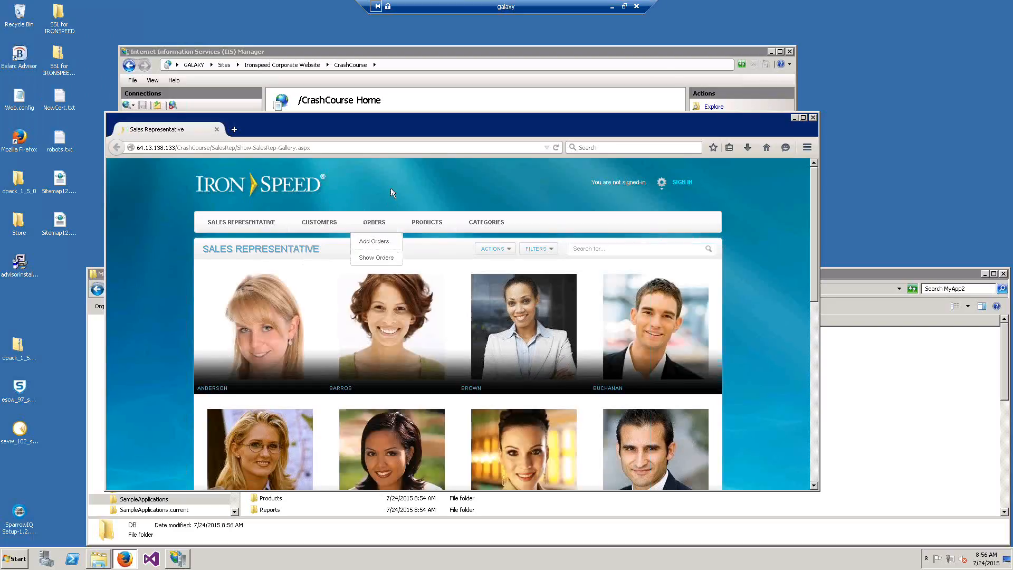
- Close Firefox, minimize the remote session, and return to the 'Questions?' slide show
left_click(812, 117)
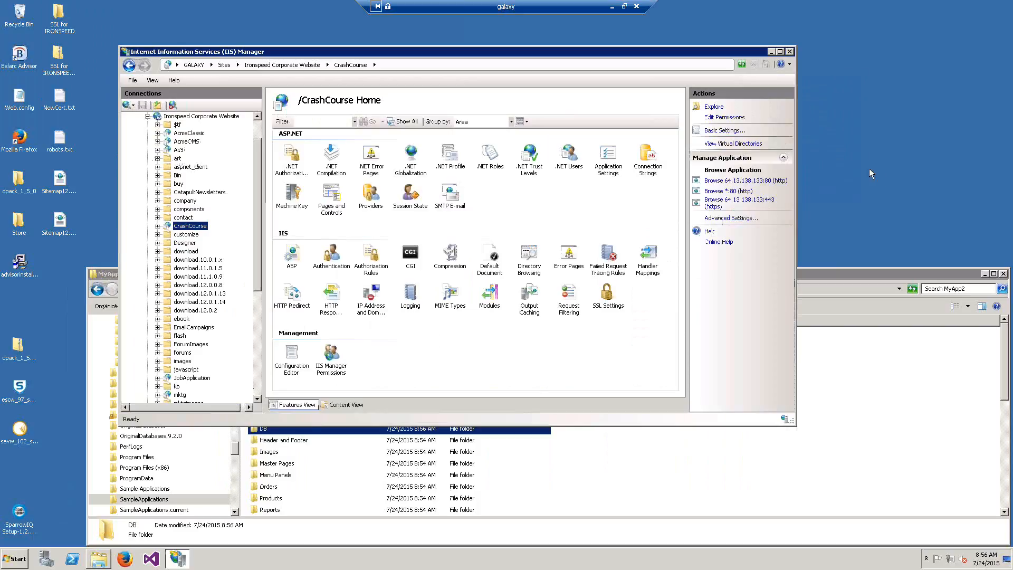
left_click(610, 6)
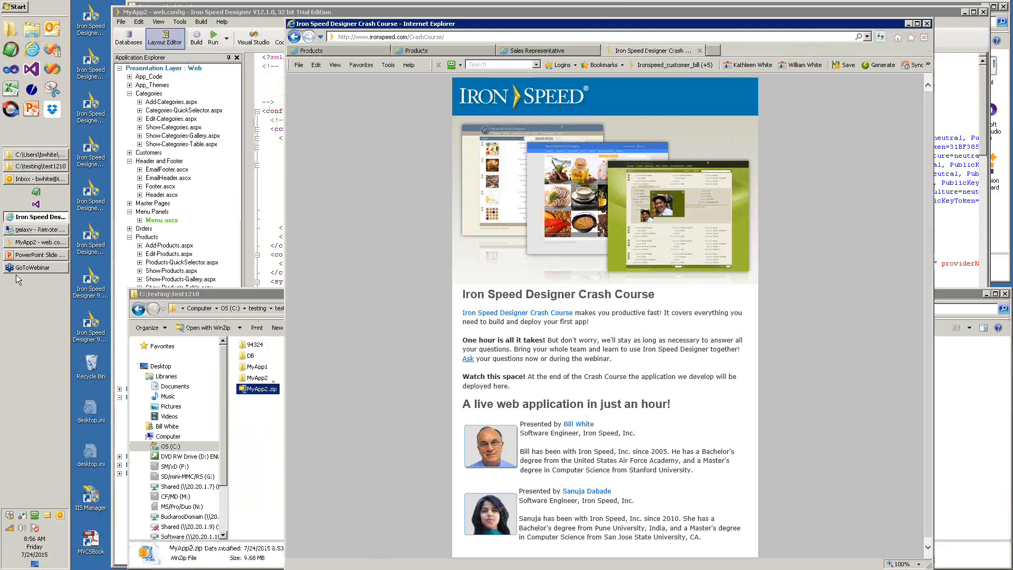
left_click(19, 257)
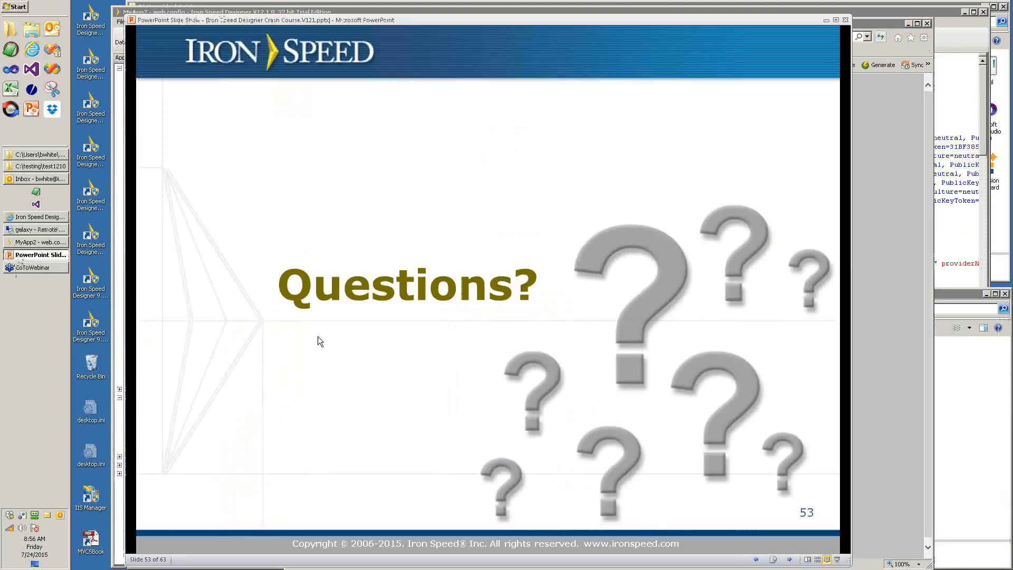